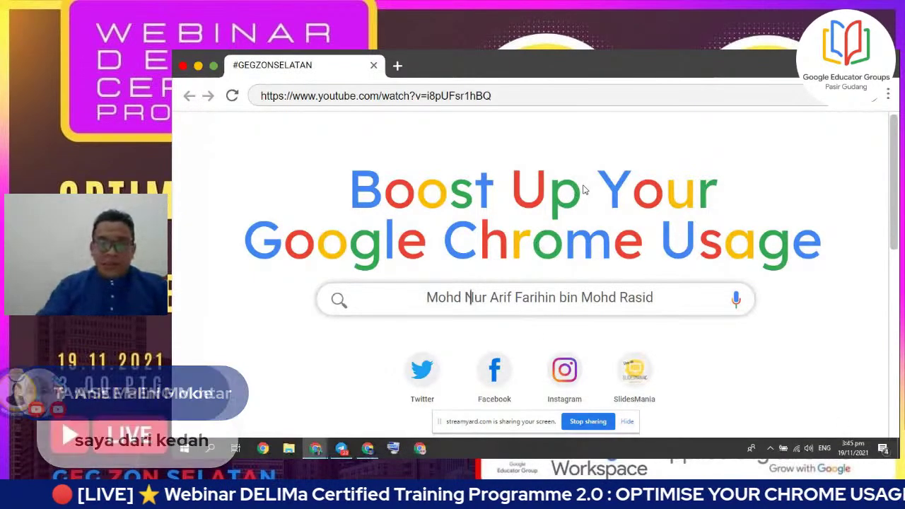
# - Advance the slideshow two slides, past the 'Penceramah anda' speaker introduction
pyautogui.press('Right')
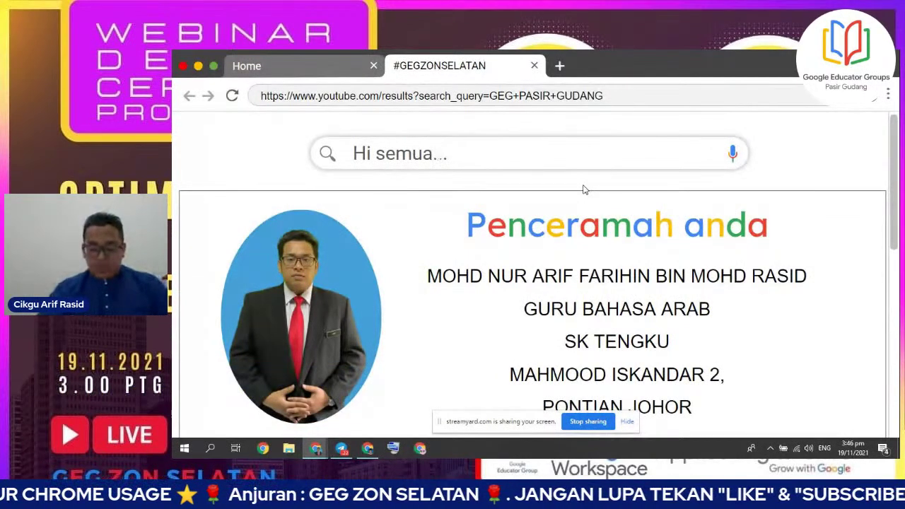
pyautogui.press('Right')
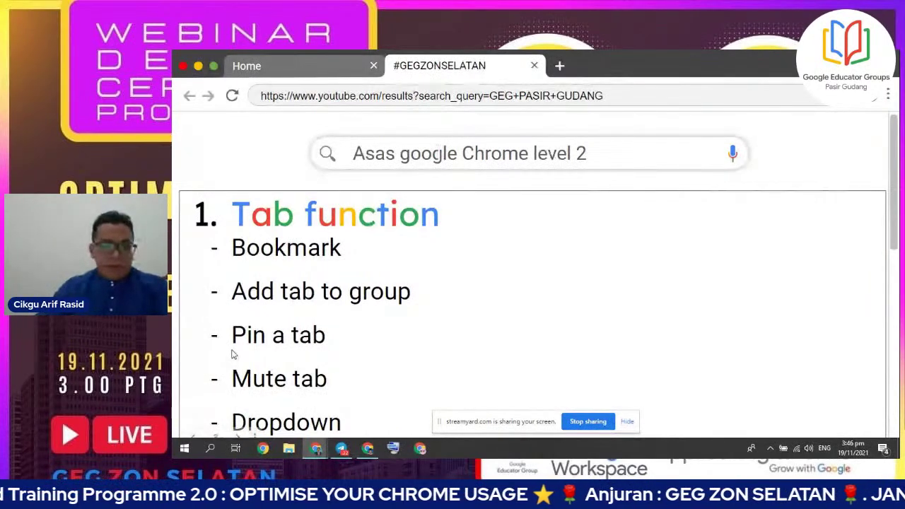
# - Step through the Advanced search, Chrome webstore and Omnibox slides to 'Chrome Tips&Tricks', then hide the sharing notice
pyautogui.press('Right')
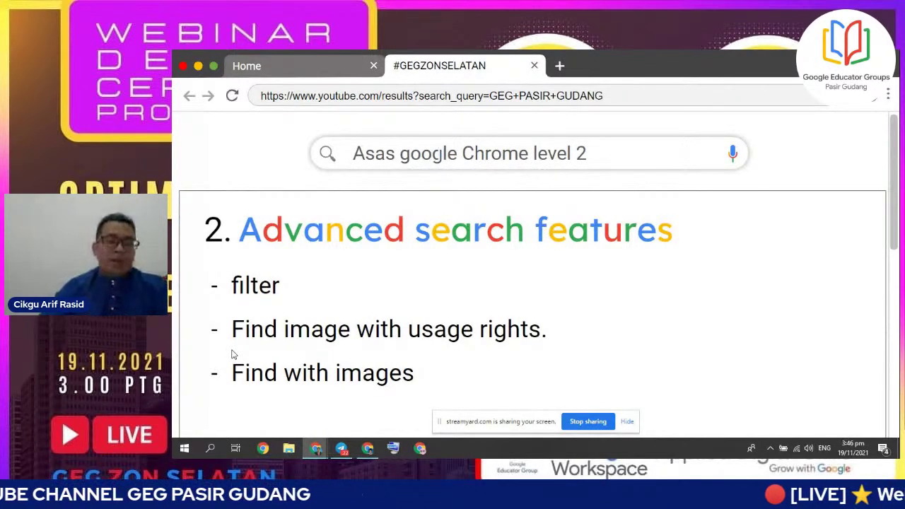
pyautogui.press('Right')
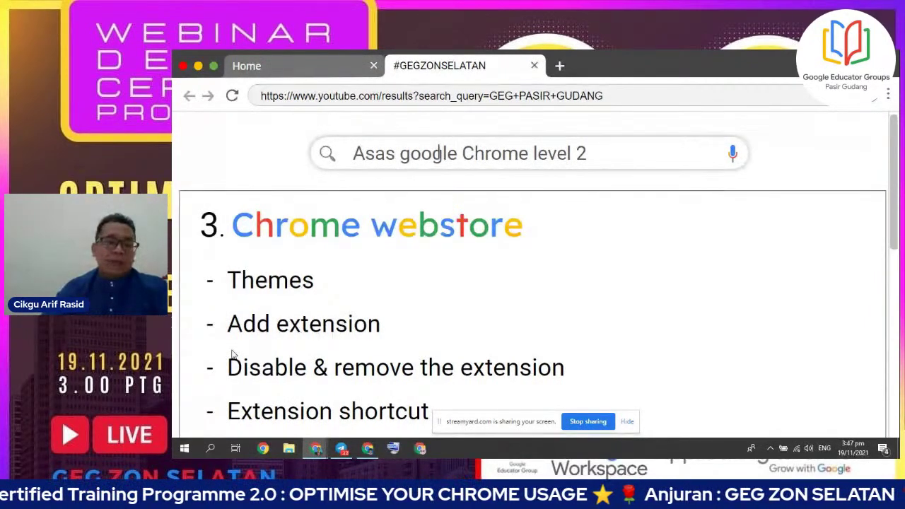
pyautogui.press('Right')
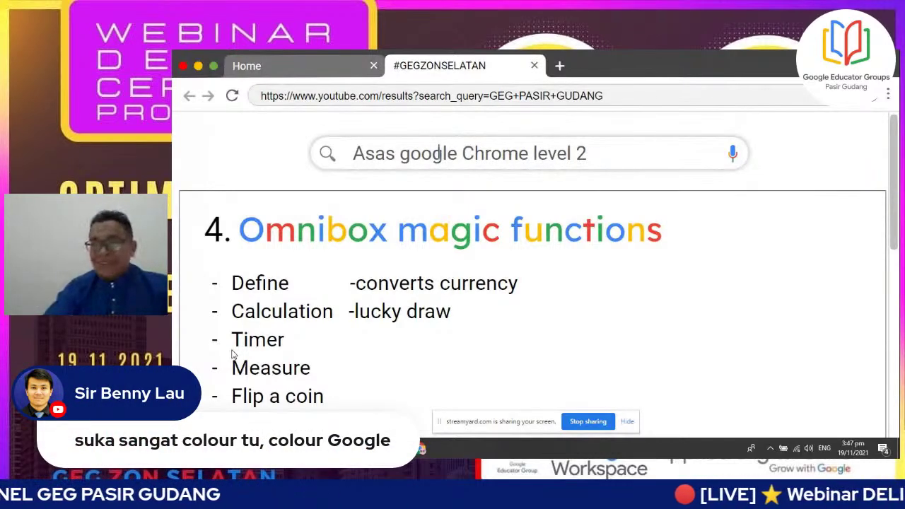
pyautogui.press('Right')
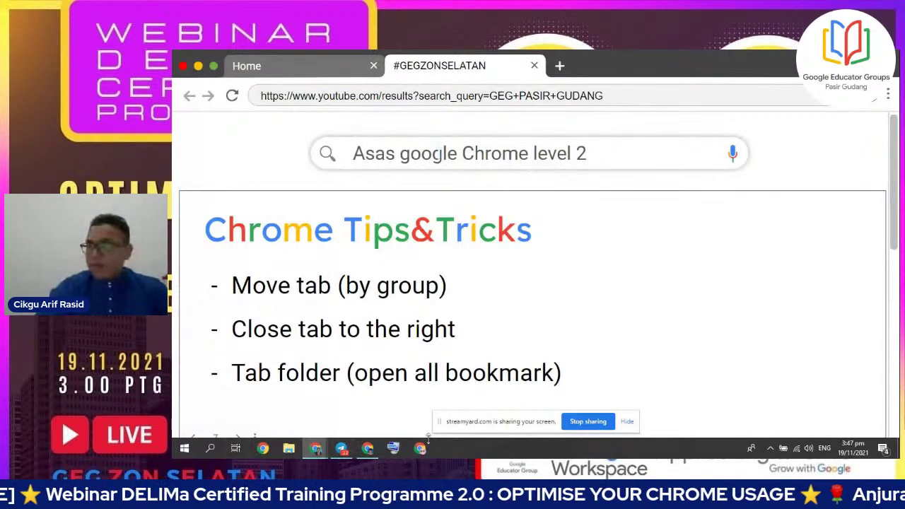
pyautogui.click(628, 422)
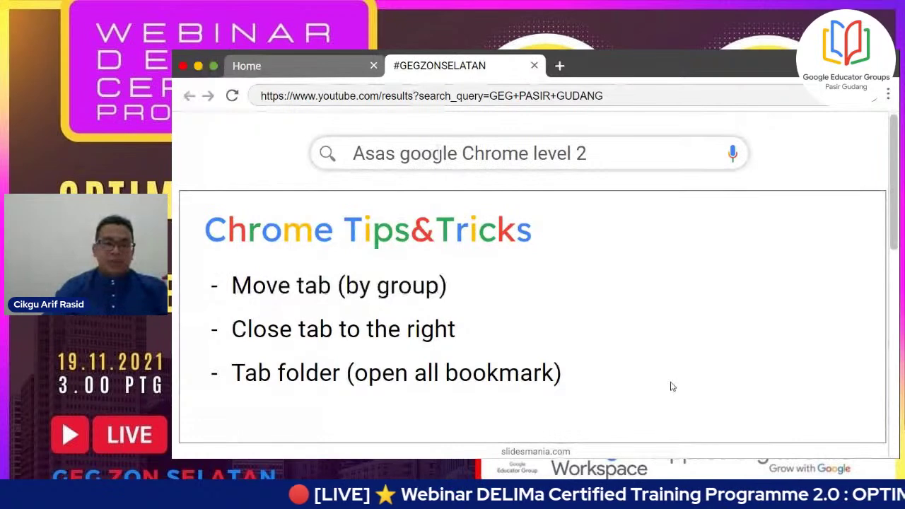
# - Advance through both Chrome features slides to 'Chrome Features – Jom!!!' and exit full screen
pyautogui.press('Right')
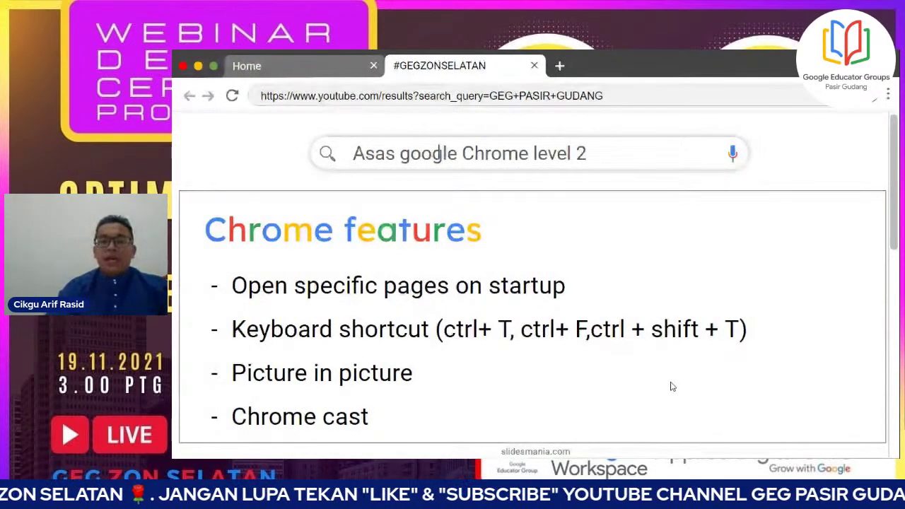
pyautogui.press('Right')
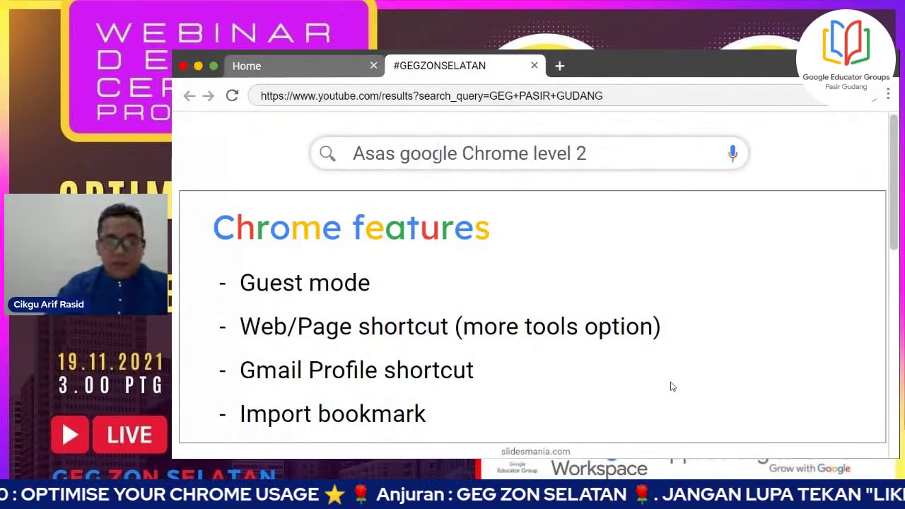
pyautogui.press('Right')
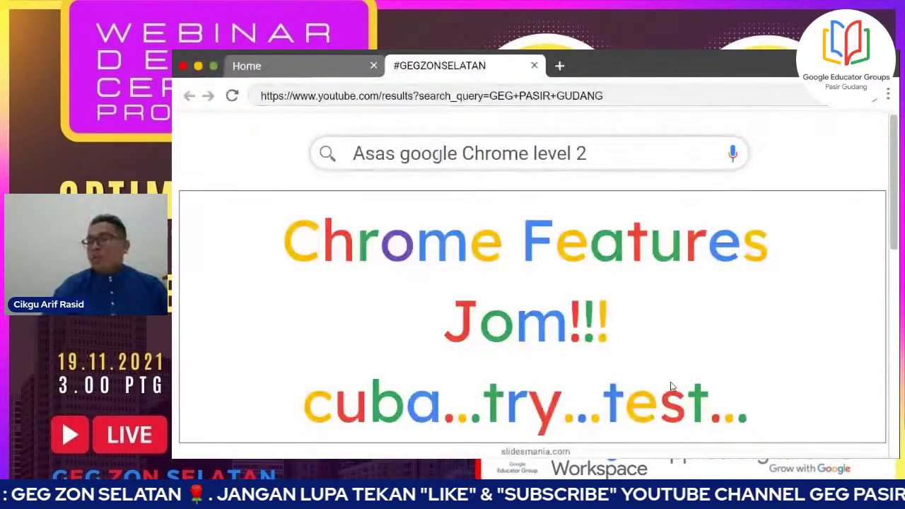
pyautogui.press('Escape')
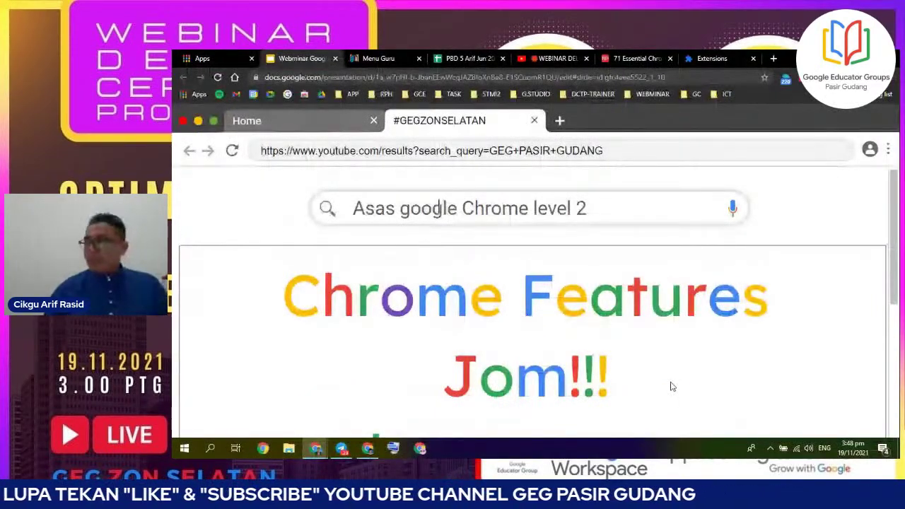
# - Return to the Slides editor and switch to the DELIMa 'Menu Guru' tab
pyautogui.press('Escape')
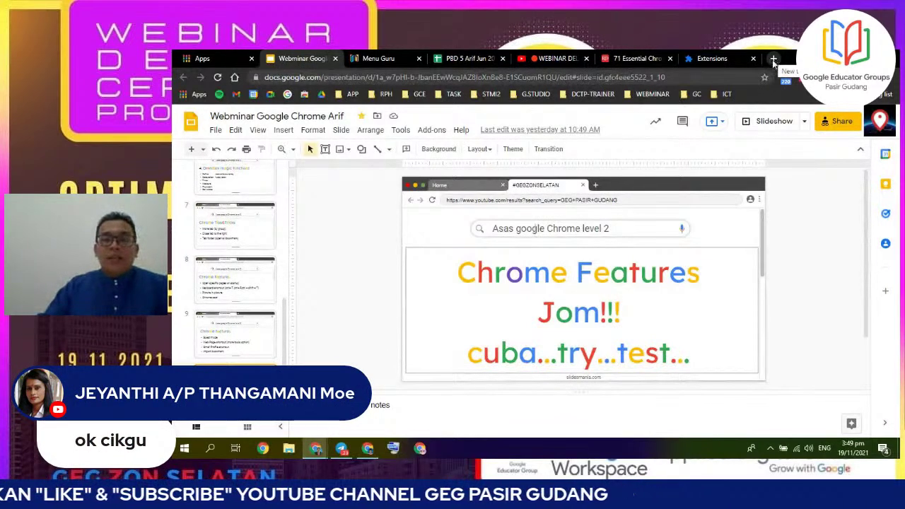
pyautogui.click(379, 59)
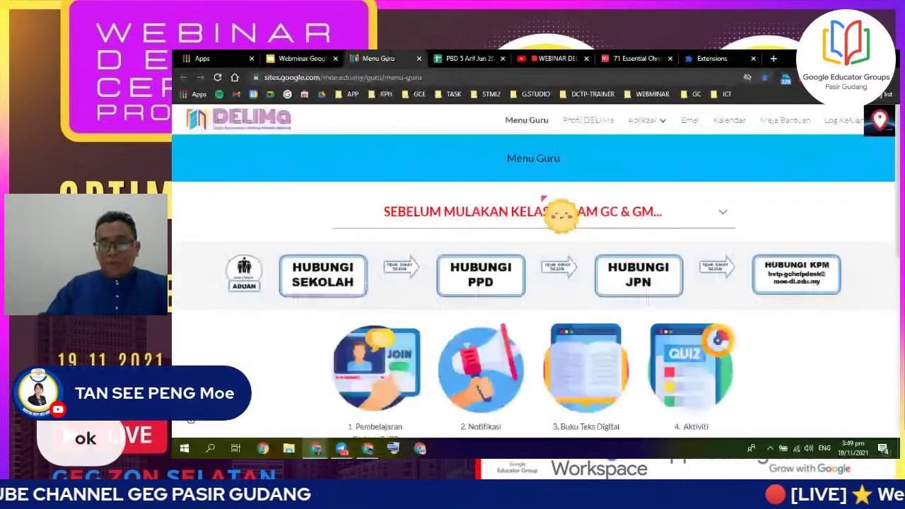
# - Open the Buku Teks Digital page from Menu Guru and bookmark it on the bookmarks bar
pyautogui.scroll(-3, 609, 193)
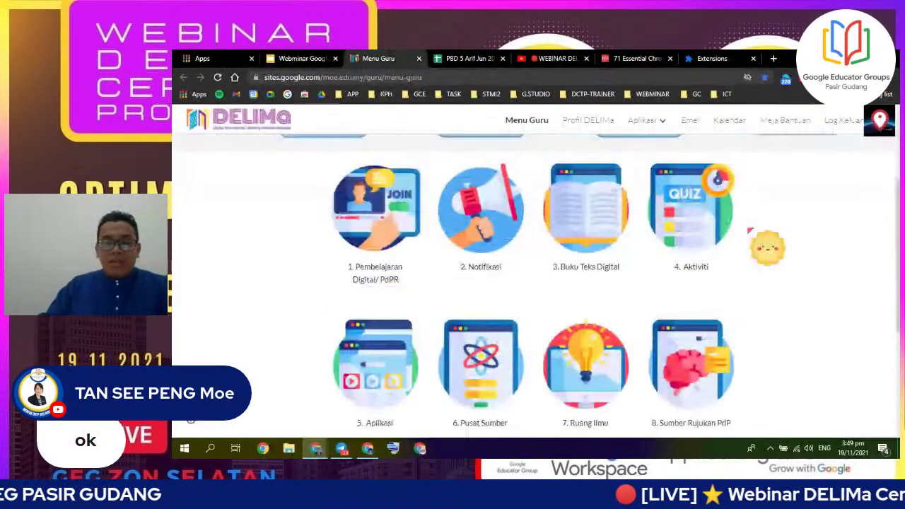
pyautogui.scroll(-2, 749, 230)
pyautogui.click(576, 180)
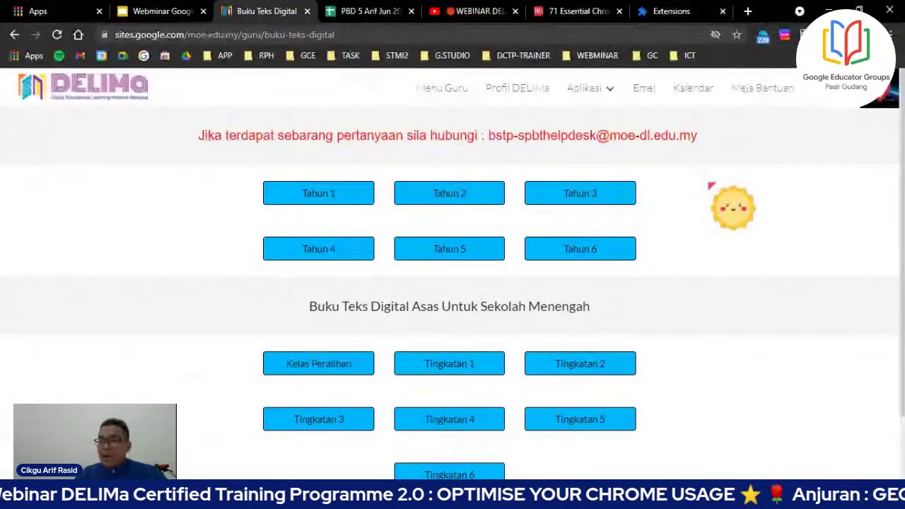
pyautogui.click(737, 36)
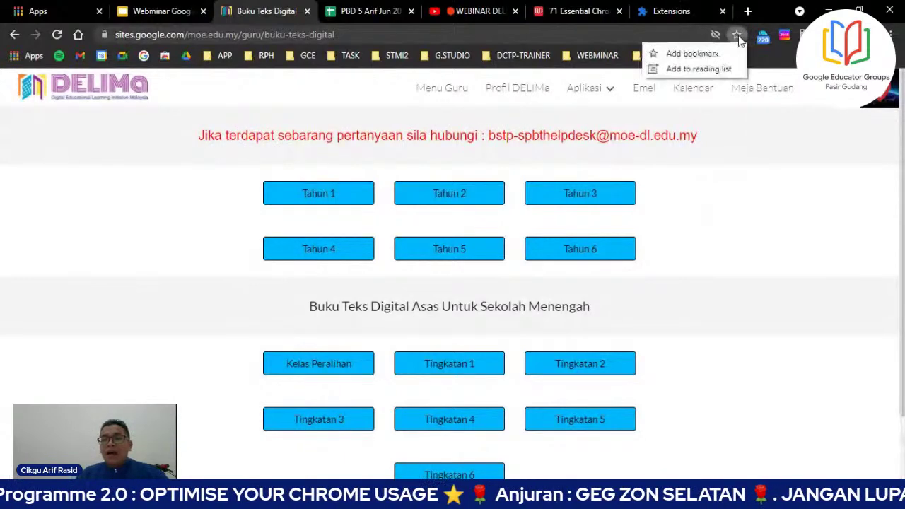
pyautogui.click(719, 54)
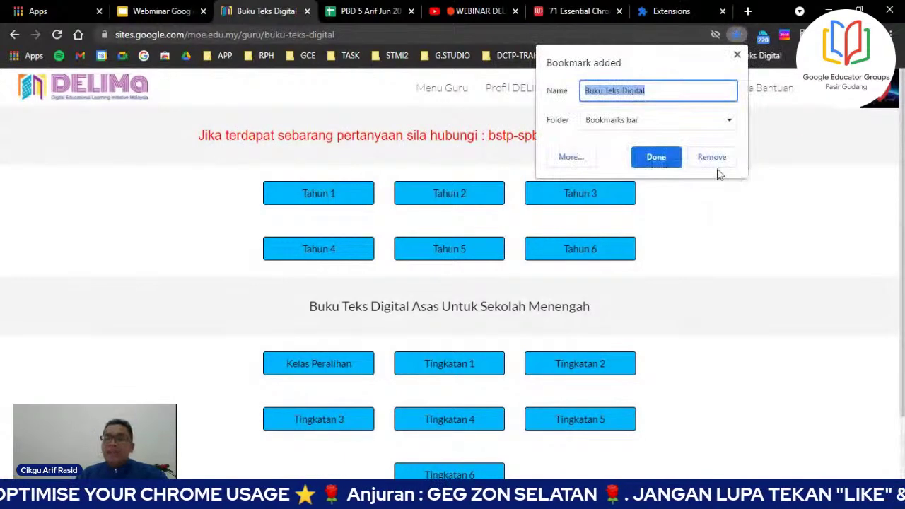
pyautogui.click(680, 166)
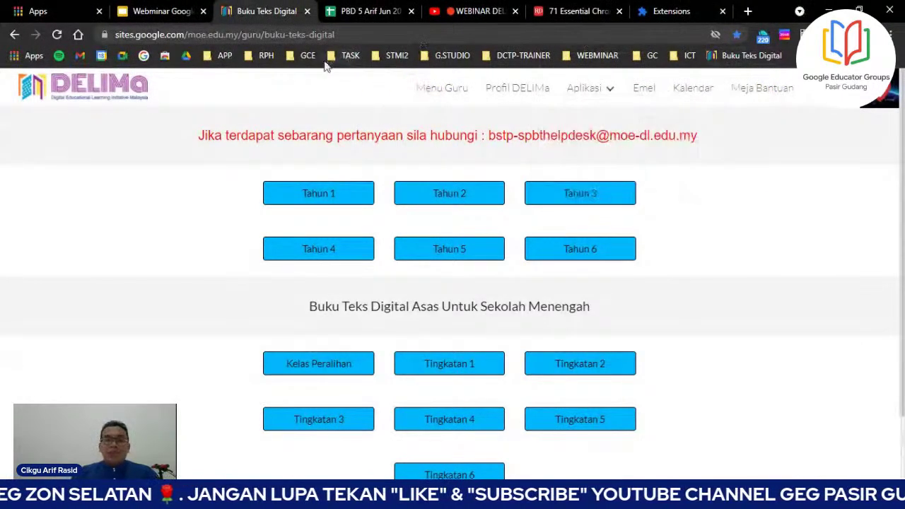
pyautogui.click(268, 54)
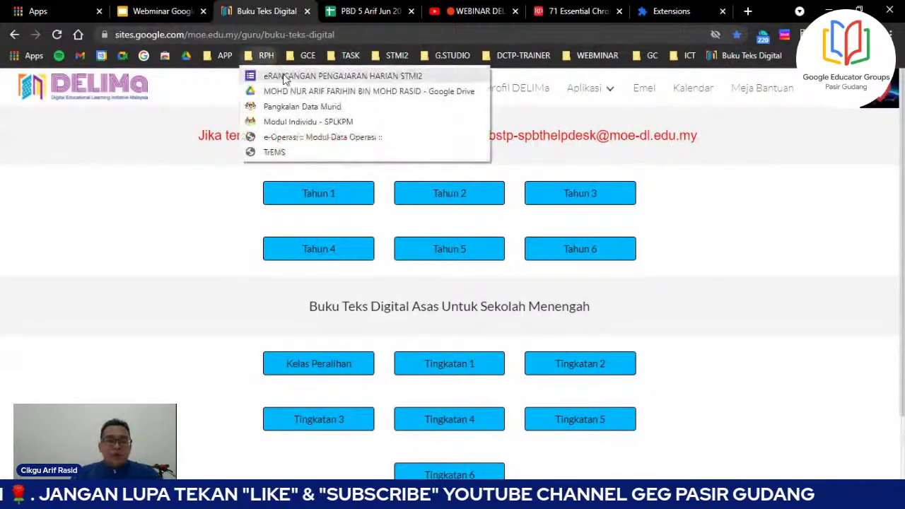
# - Open the eRANCANGAN PENGAJARAN HARIAN STMI2 form and Buku Teks Digital bookmarks in new tabs
pyautogui.middleClick(283, 75)
pyautogui.click(523, 55)
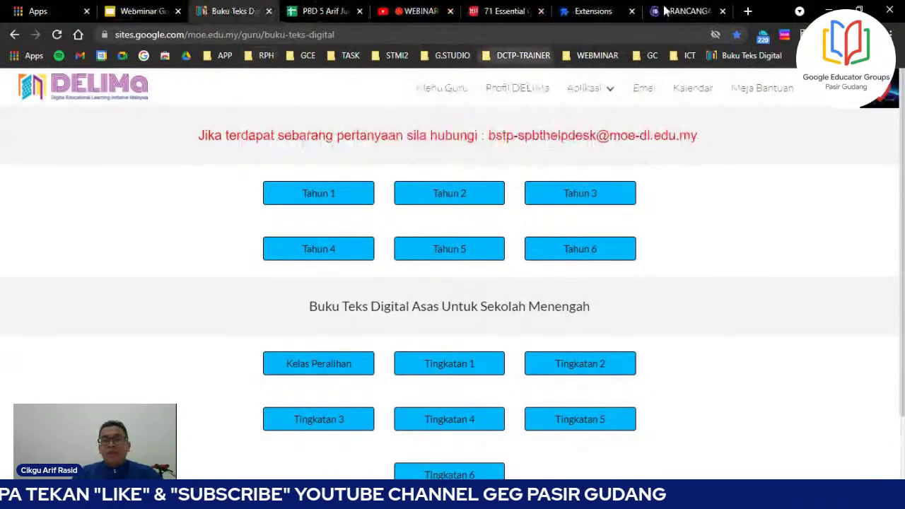
pyautogui.click(677, 20)
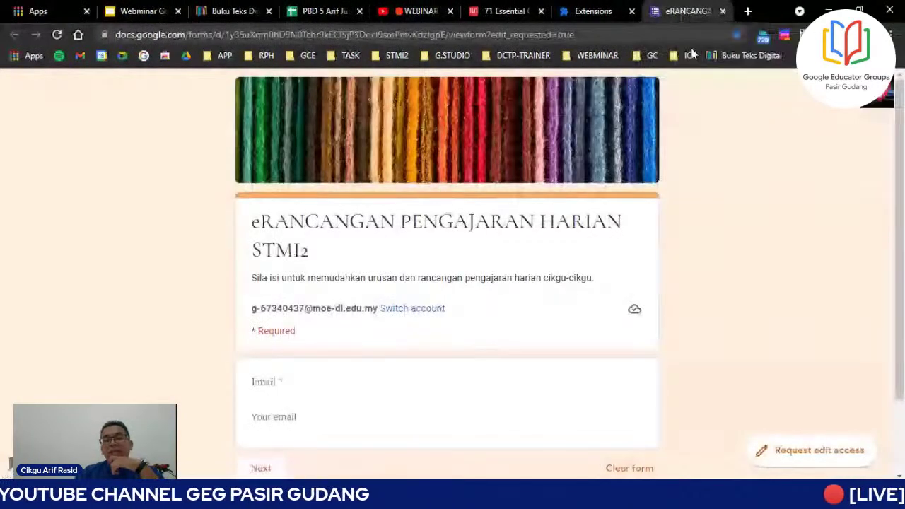
pyautogui.middleClick(722, 61)
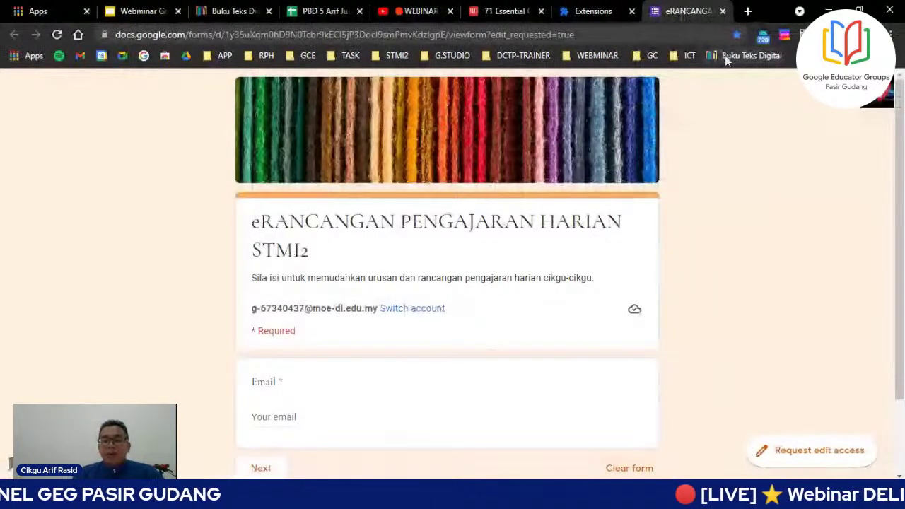
pyautogui.click(664, 6)
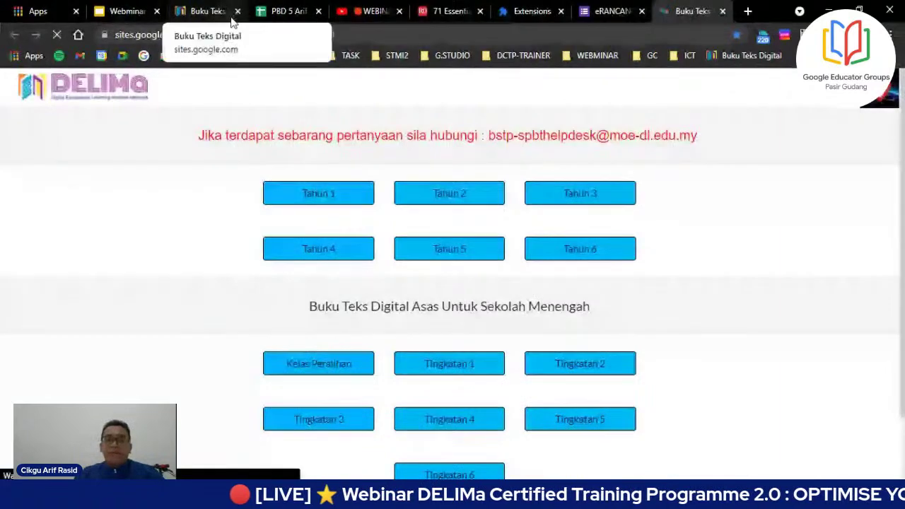
pyautogui.click(613, 10)
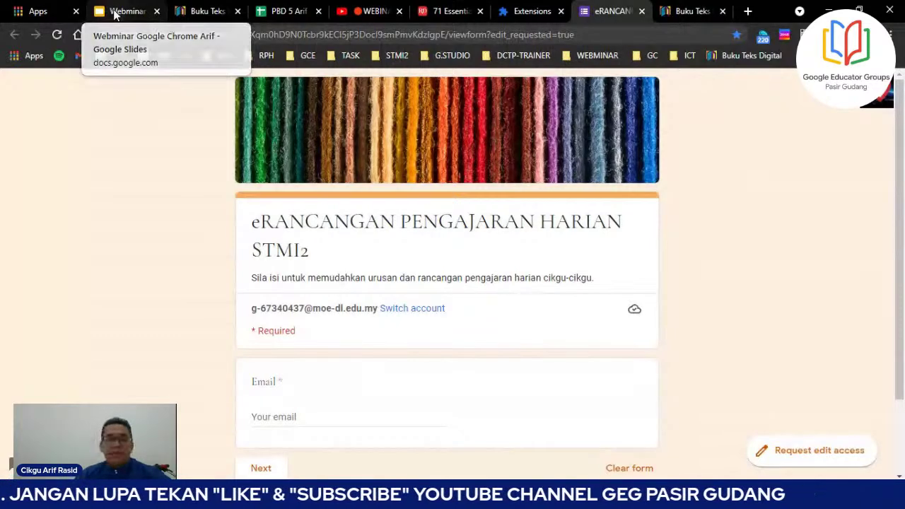
# - Put the Webminar slides tab into a new red tab group named 'WEBMINAR'
pyautogui.rightClick(115, 13)
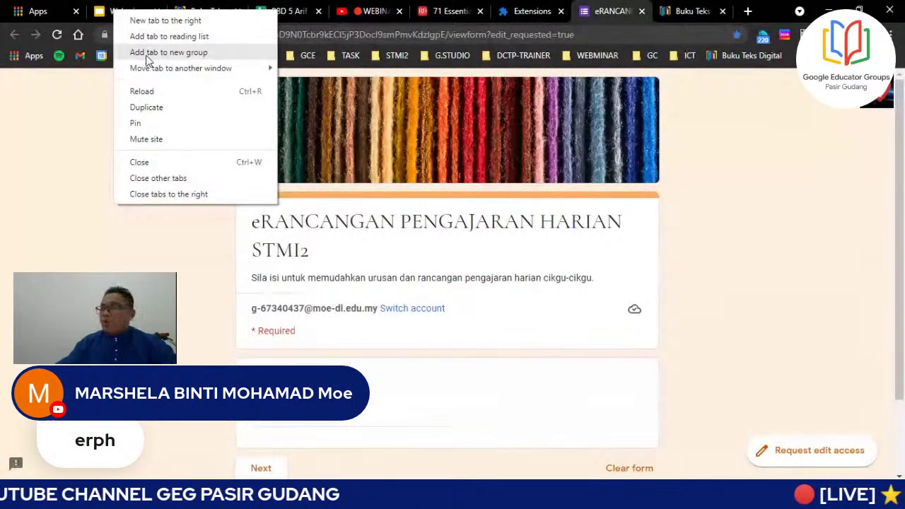
pyautogui.click(147, 55)
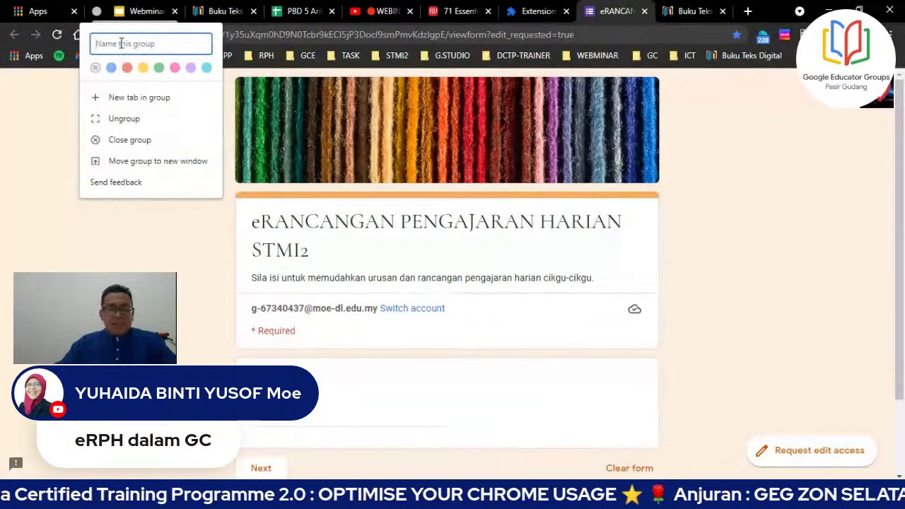
pyautogui.write('WEBMINA')
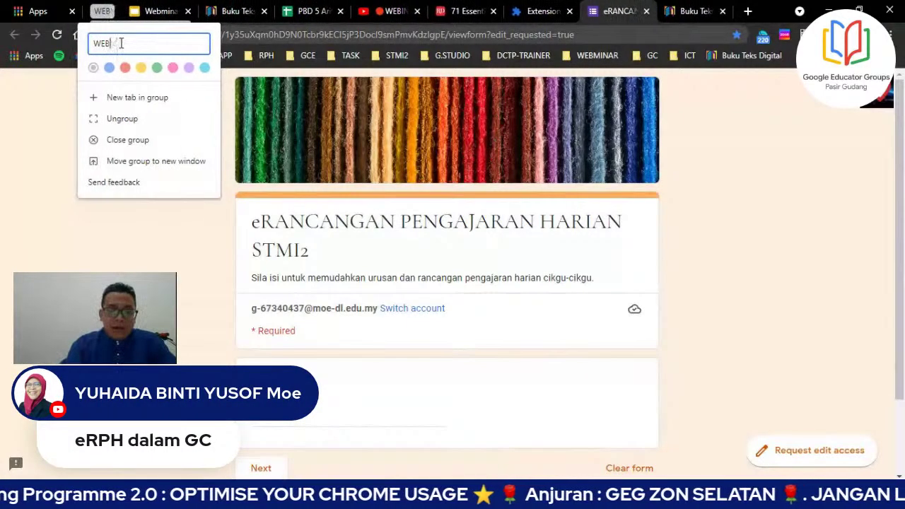
pyautogui.write('R')
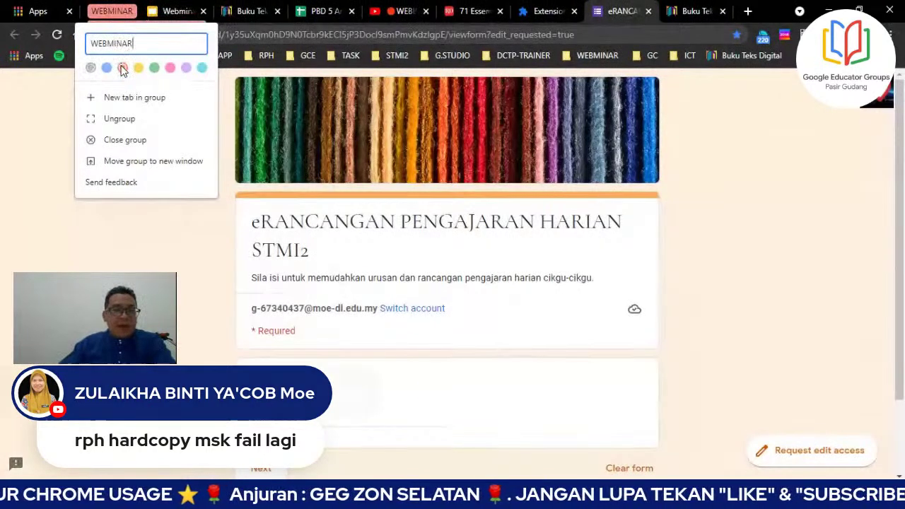
pyautogui.click(122, 68)
pyautogui.press('Escape')
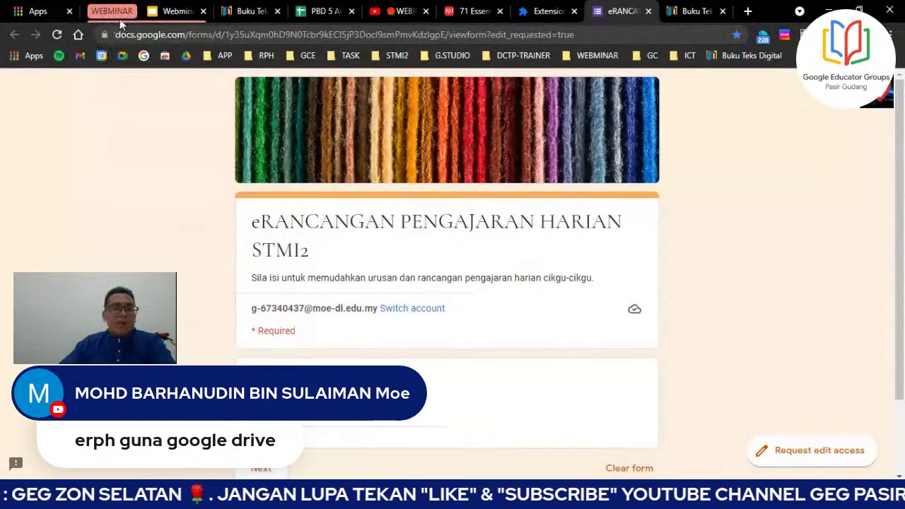
# - Move the Buku Teks Digital and PBD 5 tabs into WEBMINAR and shift YouTube one place left
pyautogui.click(241, 12)
pyautogui.moveTo(240, 11); pyautogui.dragTo(176, 11)
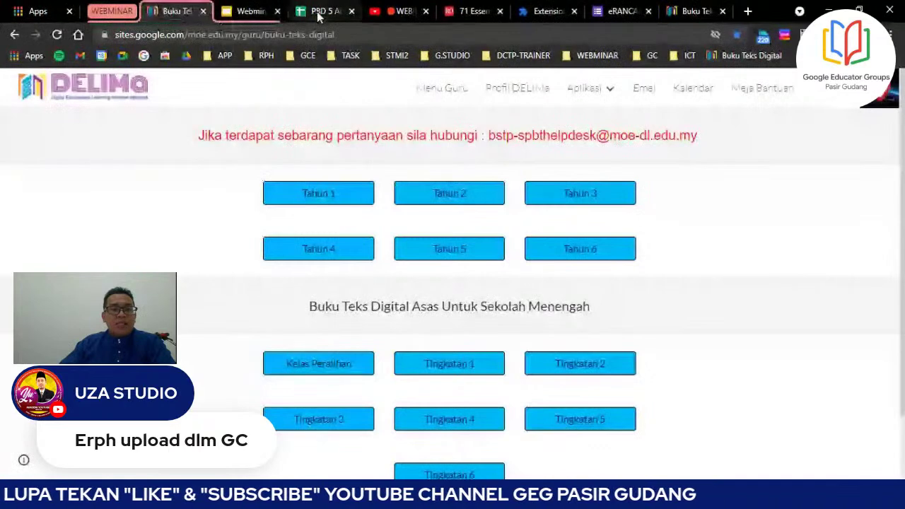
pyautogui.click(318, 11)
pyautogui.moveTo(235, 15); pyautogui.dragTo(241, 12)
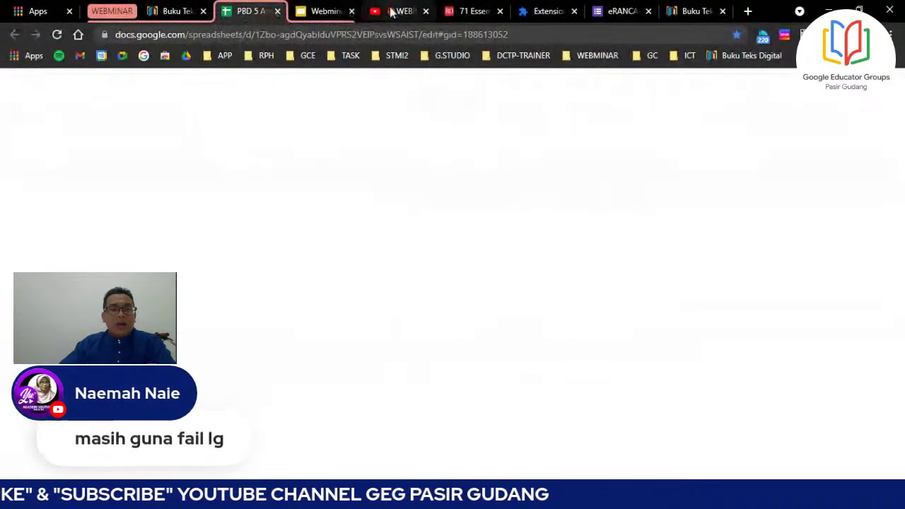
pyautogui.moveTo(391, 11); pyautogui.dragTo(324, 11)
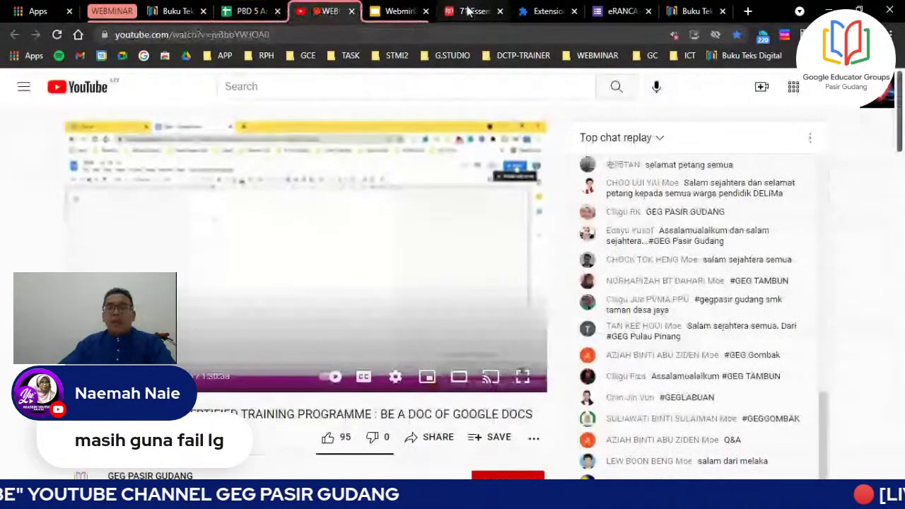
# - Add the Reader's Digest article tab to a new yellow tab group named 'RPH'
pyautogui.rightClick(467, 12)
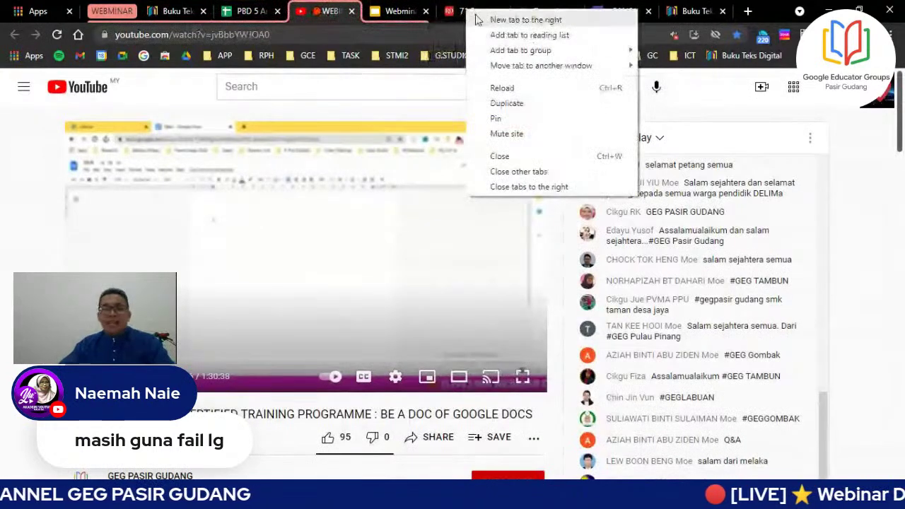
pyautogui.moveTo(595, 48)
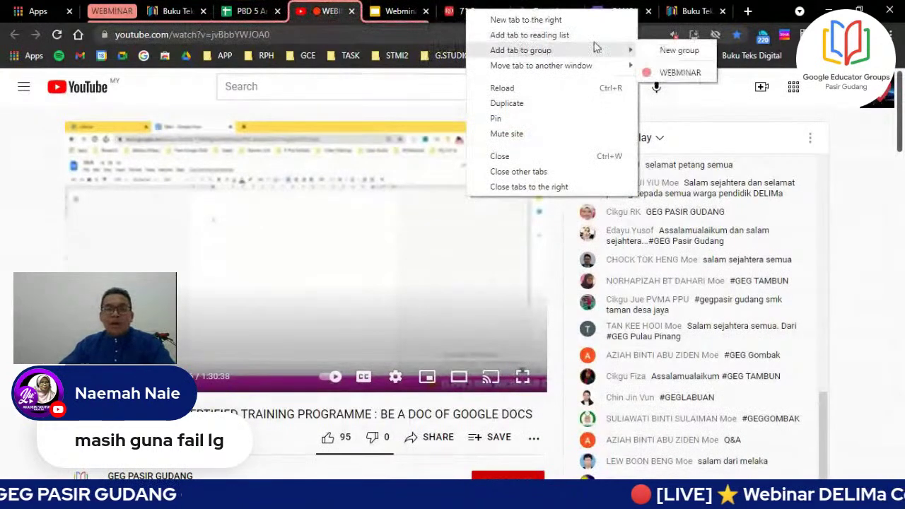
pyautogui.click(679, 50)
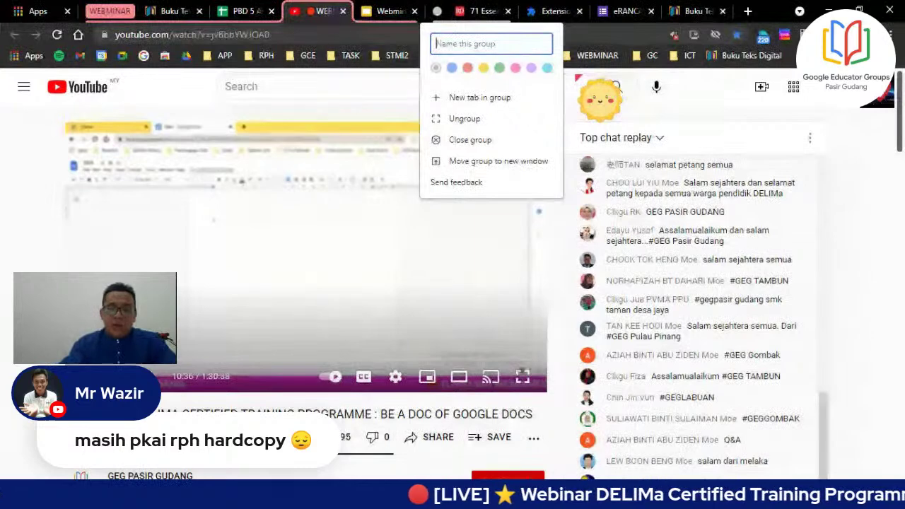
pyautogui.write('RPH')
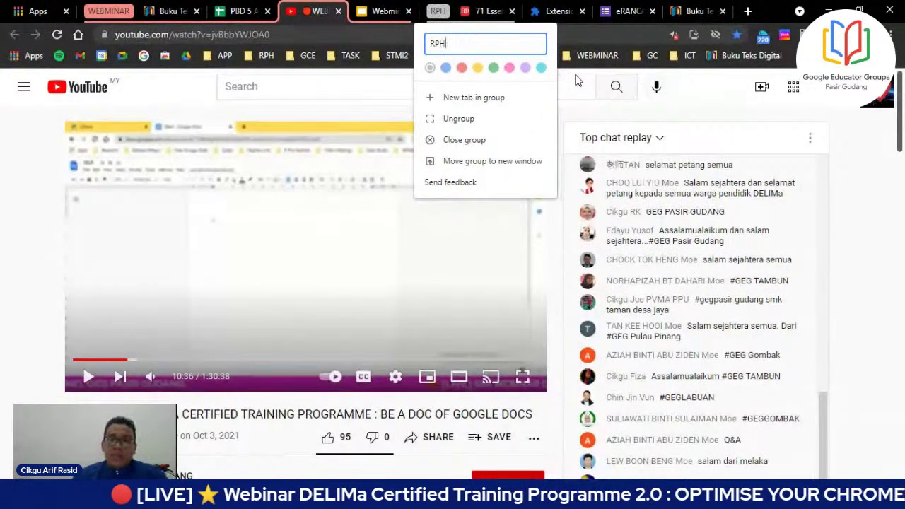
pyautogui.click(477, 67)
pyautogui.press('Escape')
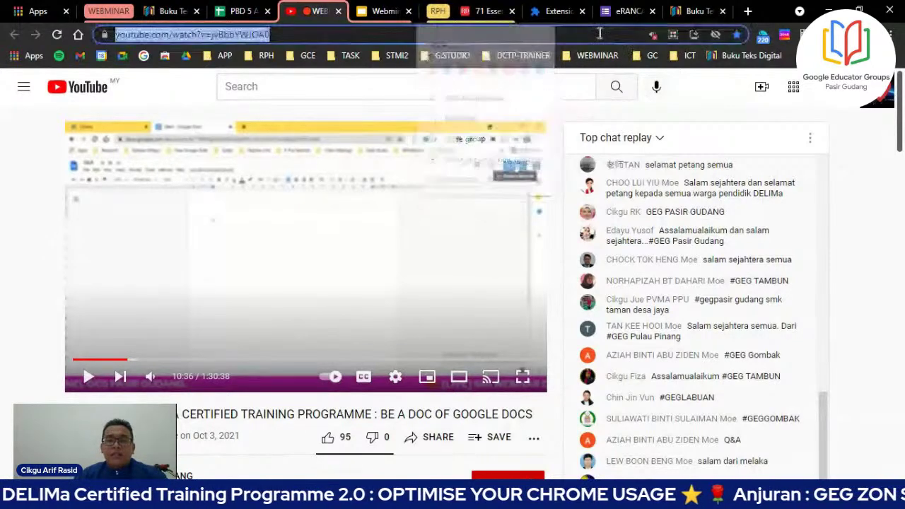
pyautogui.click(551, 12)
# - Drag the DELIMa textbook and Reader's Digest tabs into the RPH group after eRANCANGAN
pyautogui.click(541, 12)
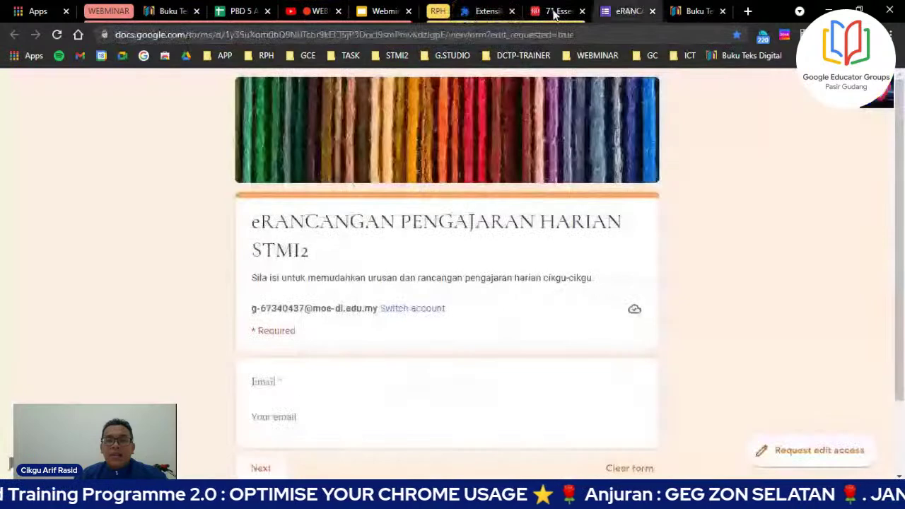
pyautogui.moveTo(698, 12); pyautogui.dragTo(626, 11)
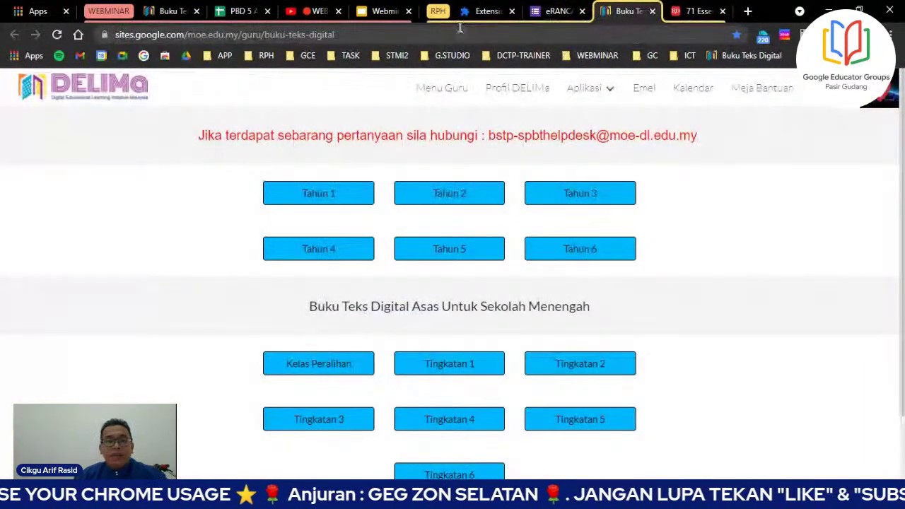
pyautogui.moveTo(699, 11); pyautogui.dragTo(650, 12)
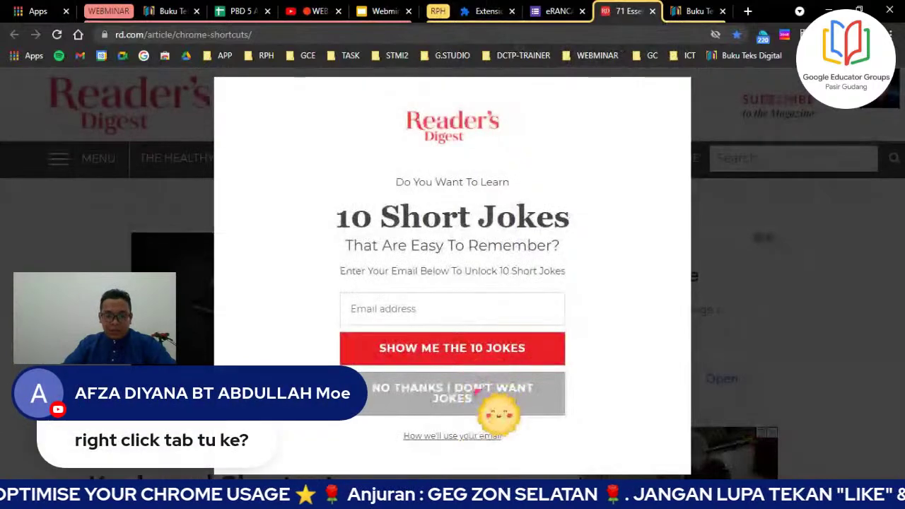
# - Close the jokes newsletter pop-up and move the Buku Teks Digital tab ahead of the article
pyautogui.press('Escape')
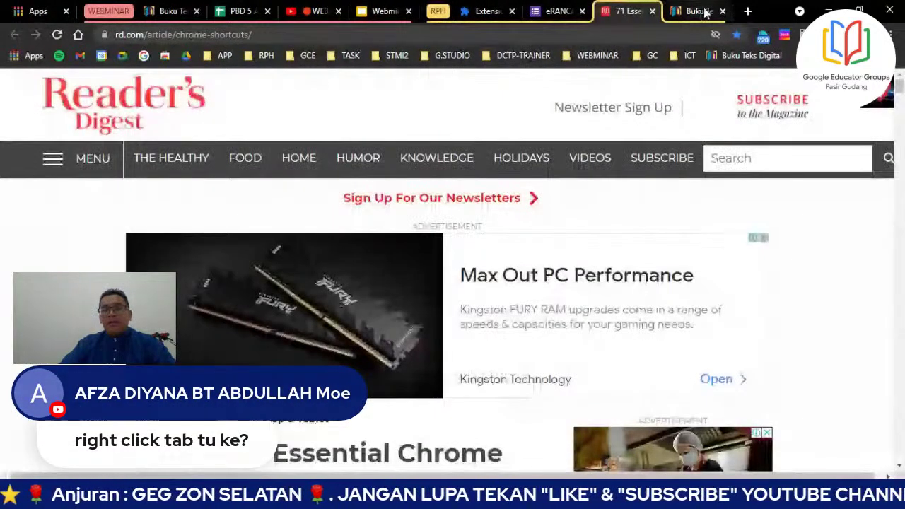
pyautogui.moveTo(704, 12); pyautogui.dragTo(627, 12)
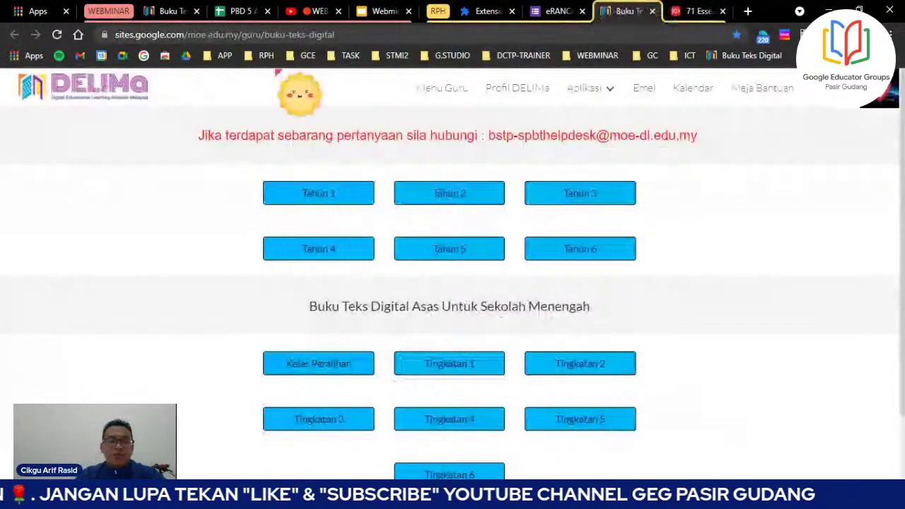
# - Open all four ICT folder bookmarks, then collapse the RPH and WEBMINAR tab groups
pyautogui.rightClick(682, 57)
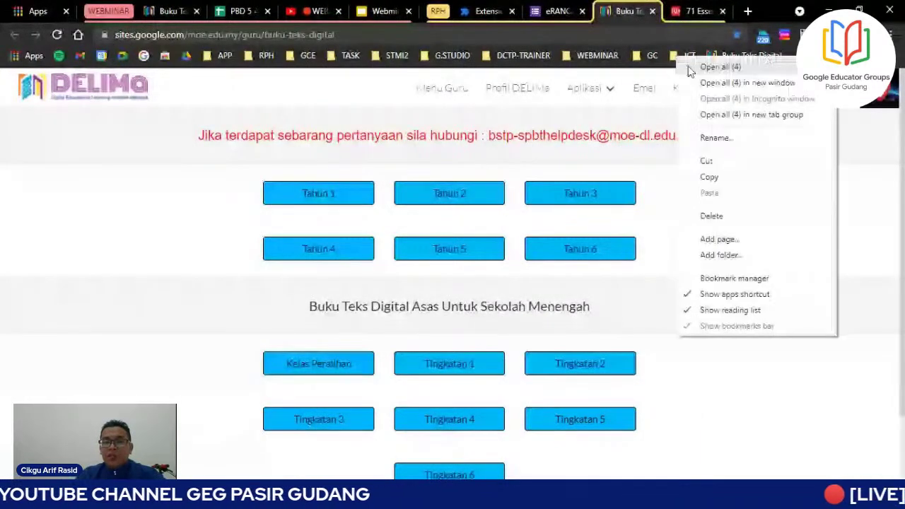
pyautogui.click(719, 66)
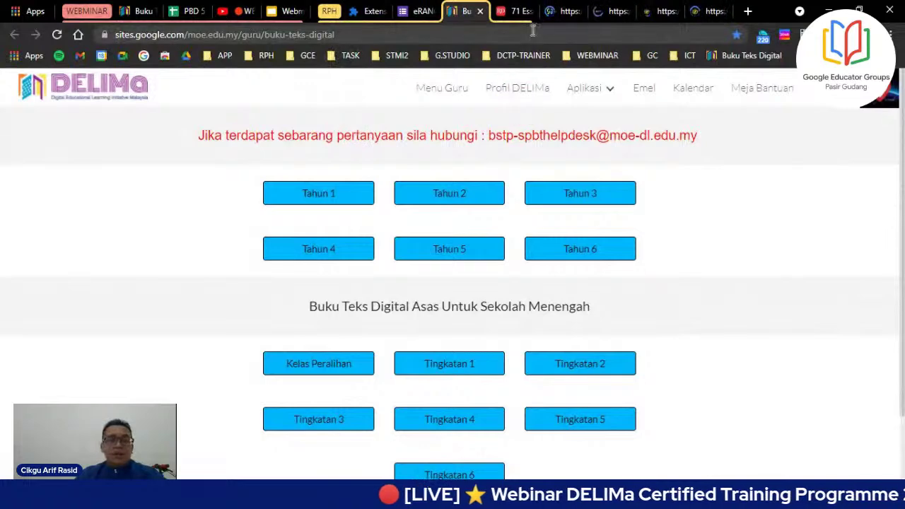
pyautogui.click(327, 12)
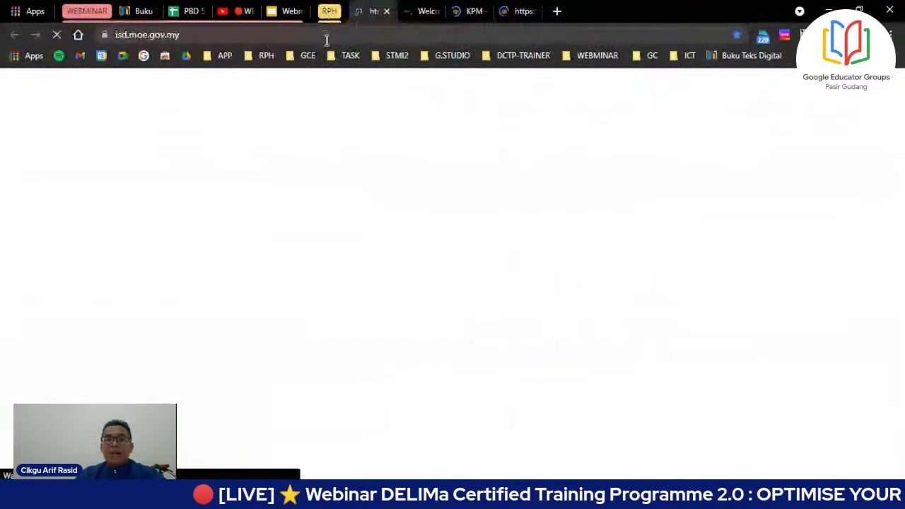
pyautogui.click(86, 11)
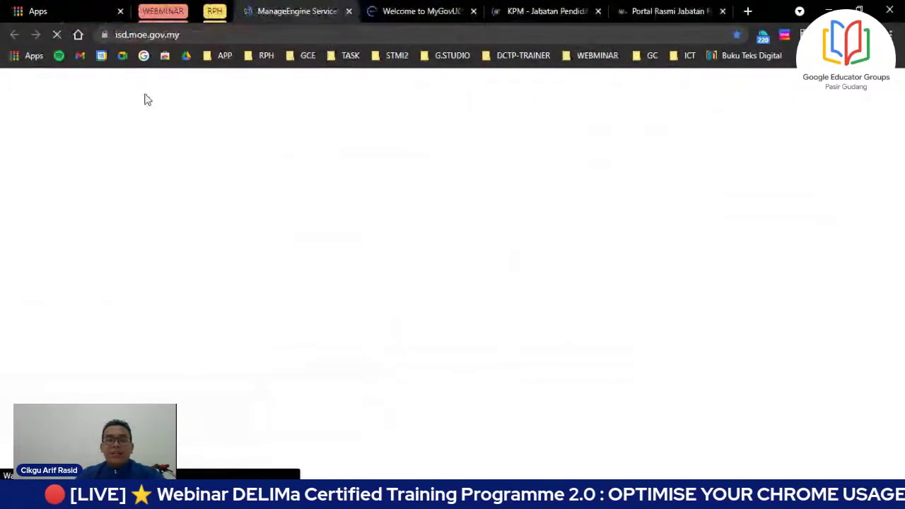
# - Group isd.moe.gov.my, MyGovUC, KPM and Portal Rasmi tabs into a new 'ICT' group and collapse it
pyautogui.rightClick(293, 14)
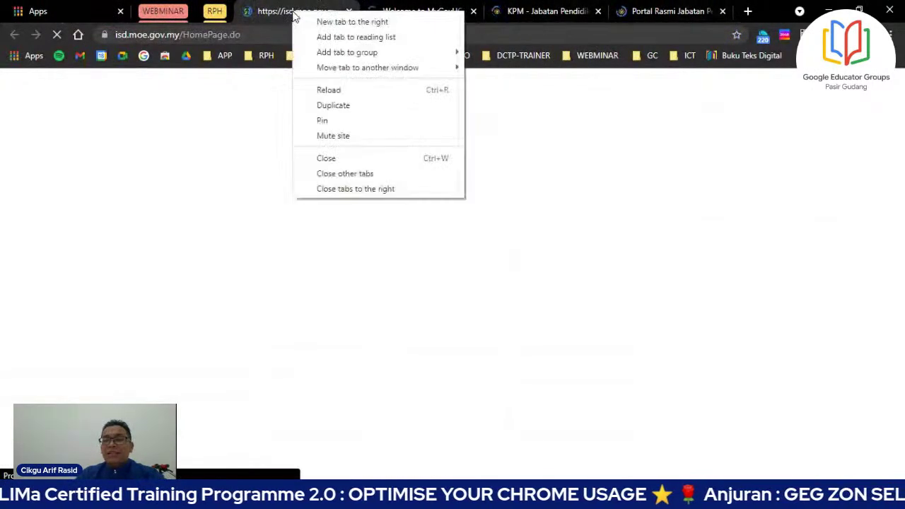
pyautogui.moveTo(437, 55)
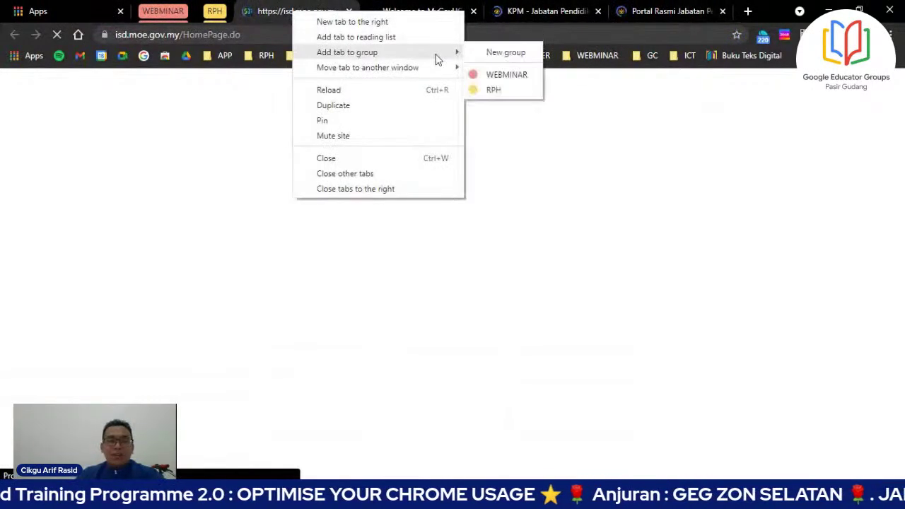
pyautogui.click(487, 54)
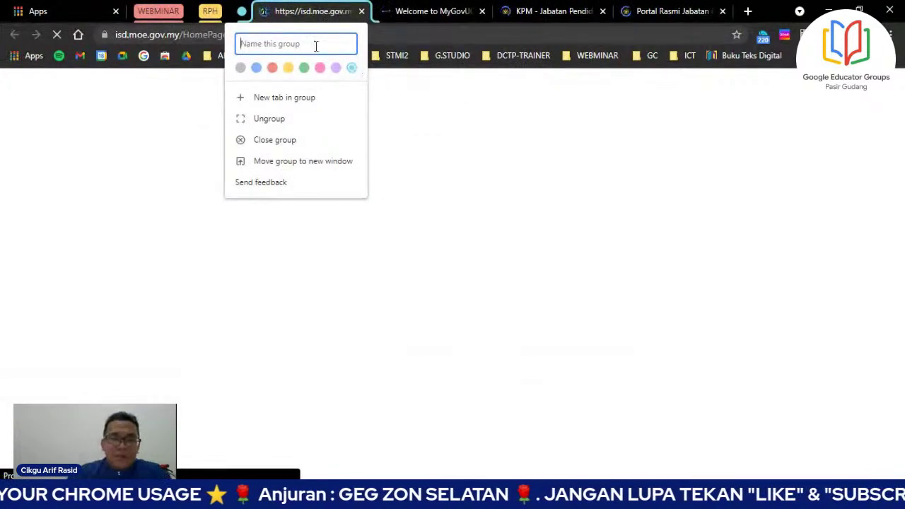
pyautogui.write('ICT')
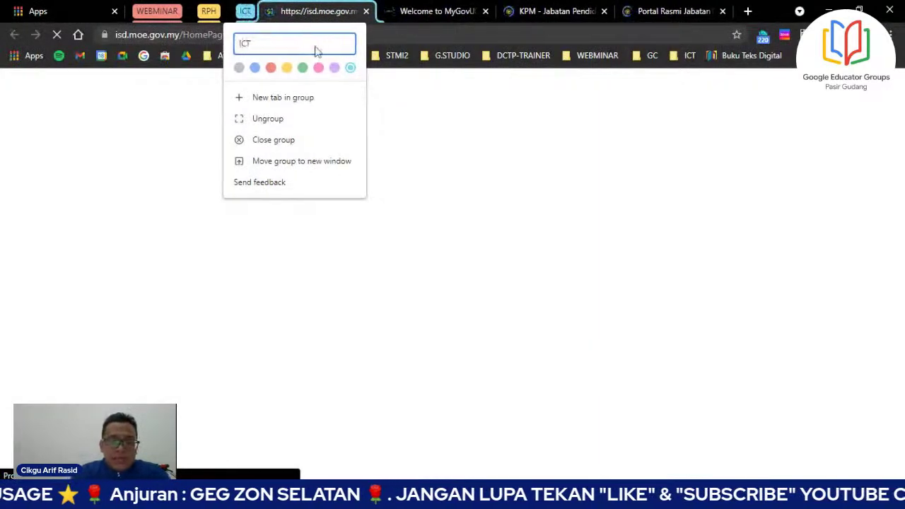
pyautogui.press('Return')
pyautogui.moveTo(439, 9); pyautogui.dragTo(339, 13)
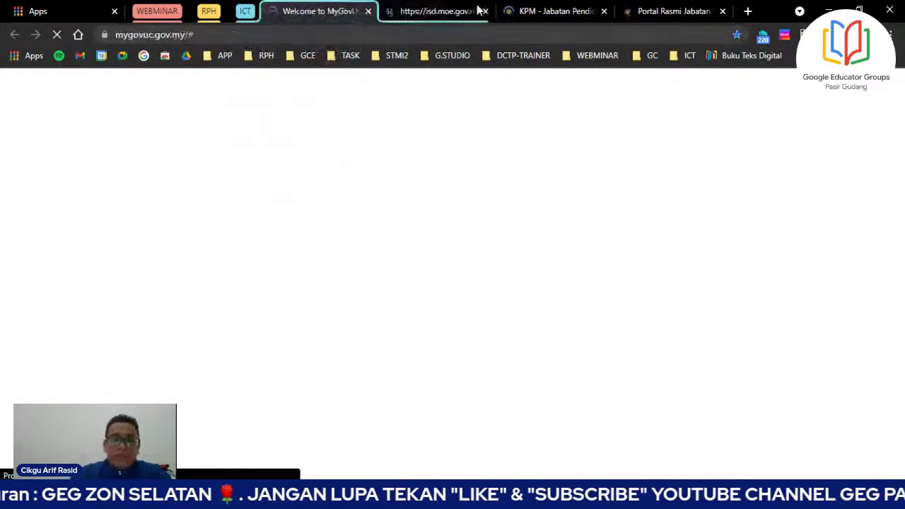
pyautogui.middleClick(442, 10)
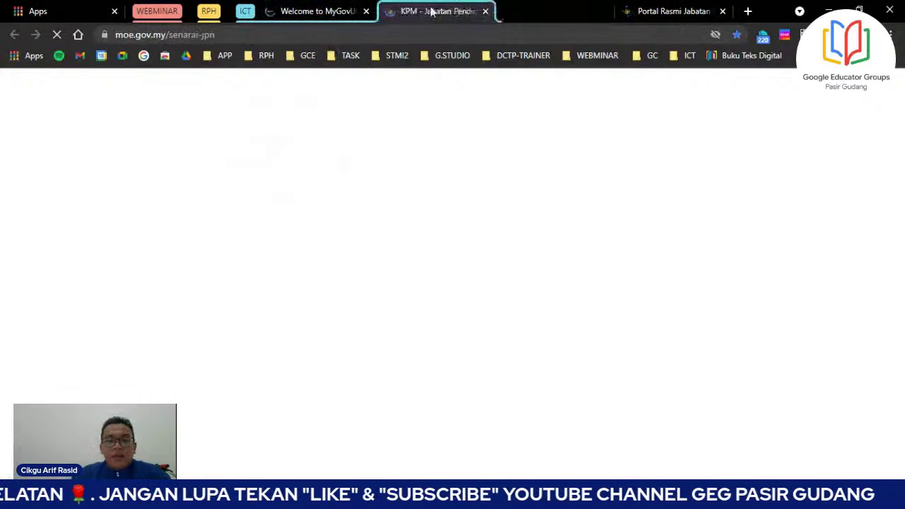
pyautogui.click(543, 15)
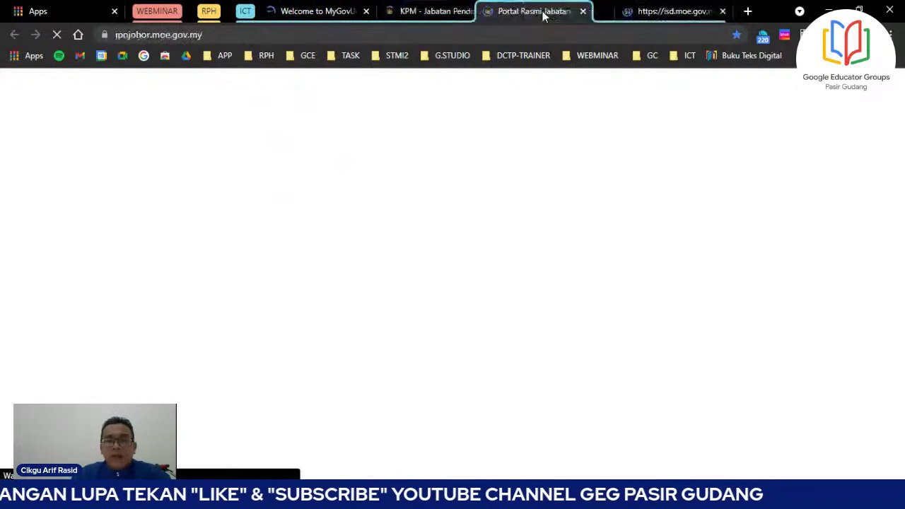
pyautogui.click(247, 13)
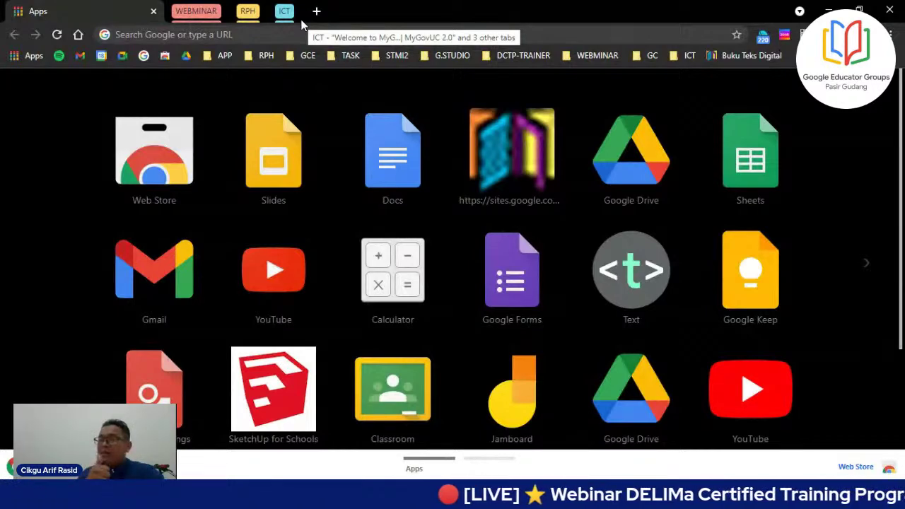
# - Expand the WEBMINAR, RPH and ICT tab groups and switch back to the YouTube livestream tab
pyautogui.click(197, 11)
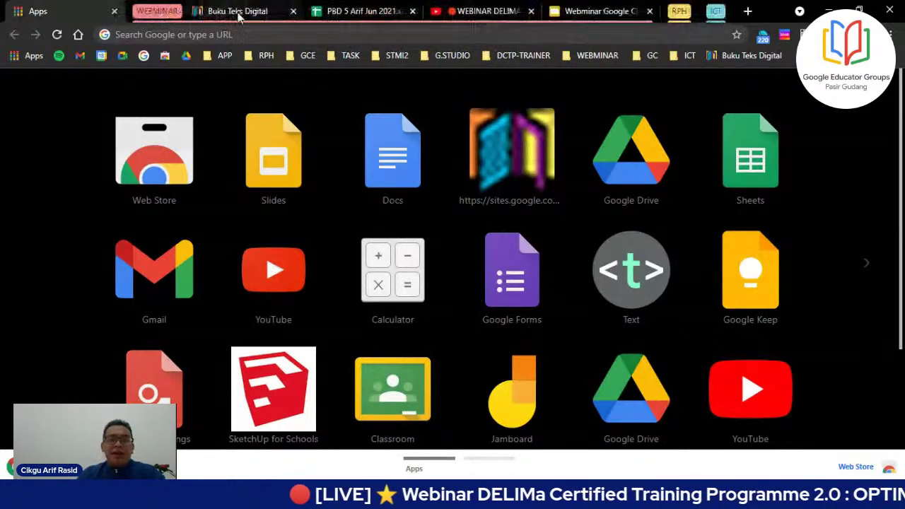
pyautogui.click(679, 11)
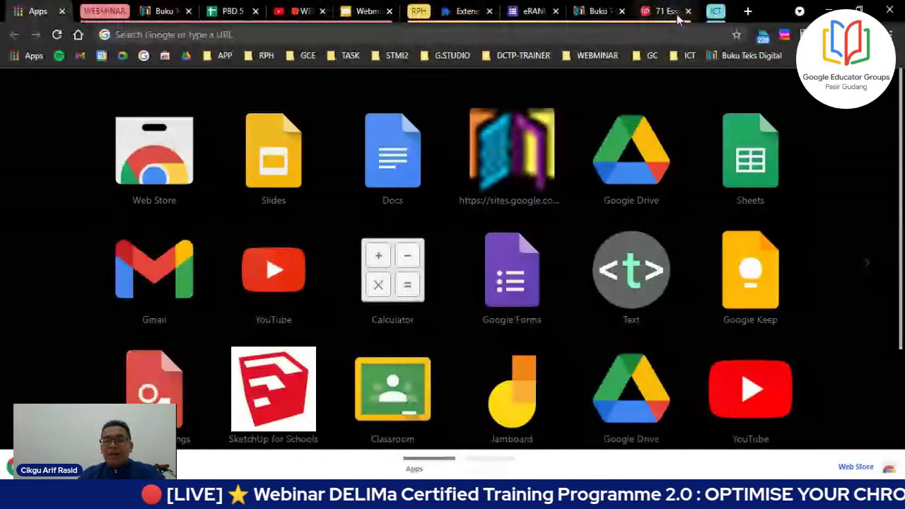
pyautogui.click(715, 11)
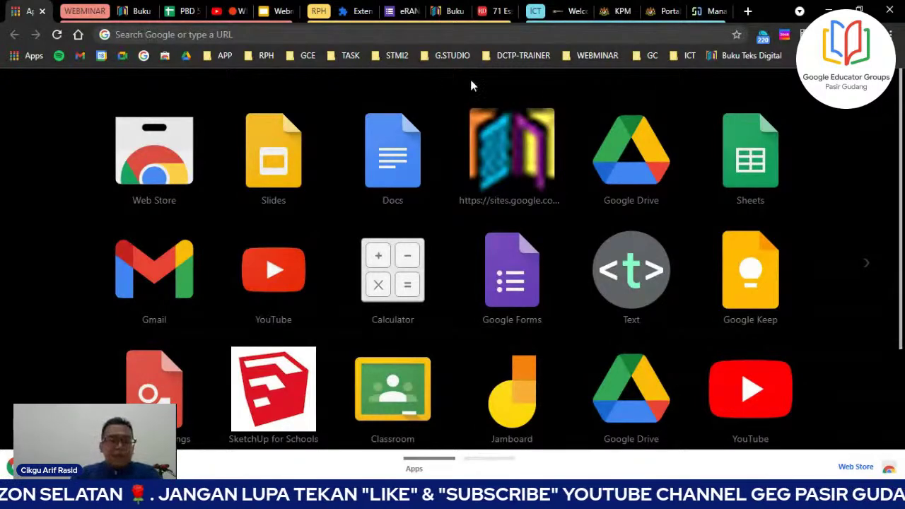
pyautogui.click(225, 11)
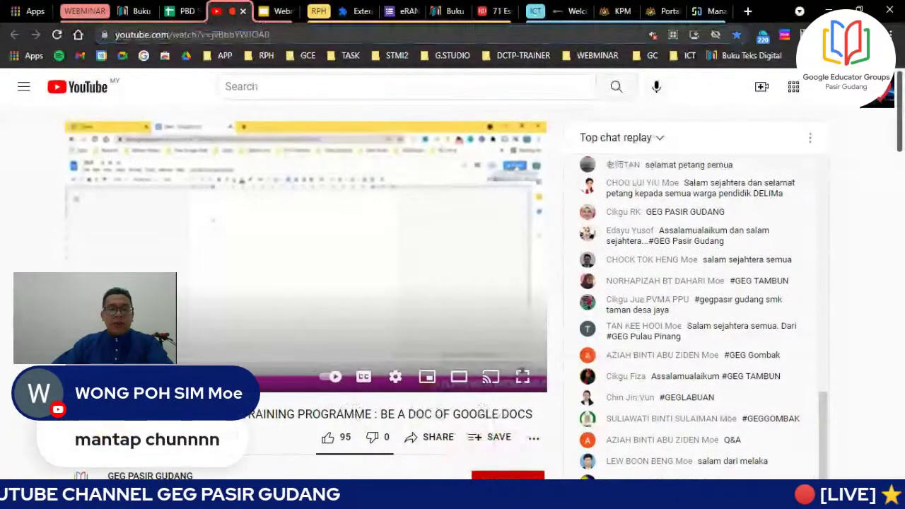
# - Toggle the YouTube site's sound between muted and unmuted from the tab menu
pyautogui.rightClick(227, 7)
pyautogui.click(297, 142)
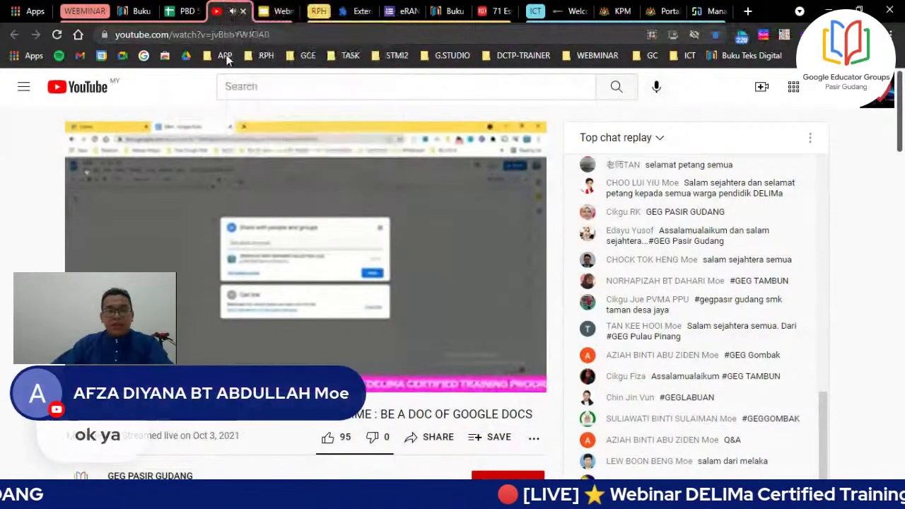
pyautogui.rightClick(230, 13)
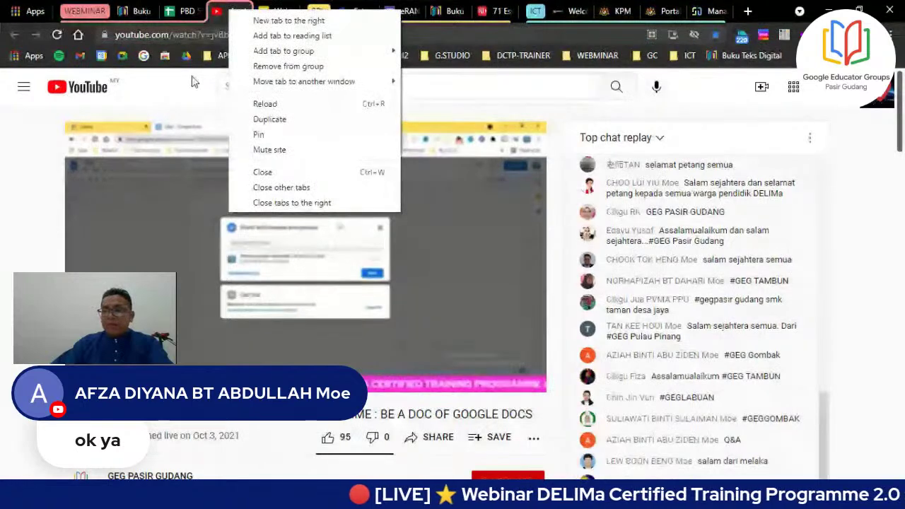
pyautogui.press('Escape')
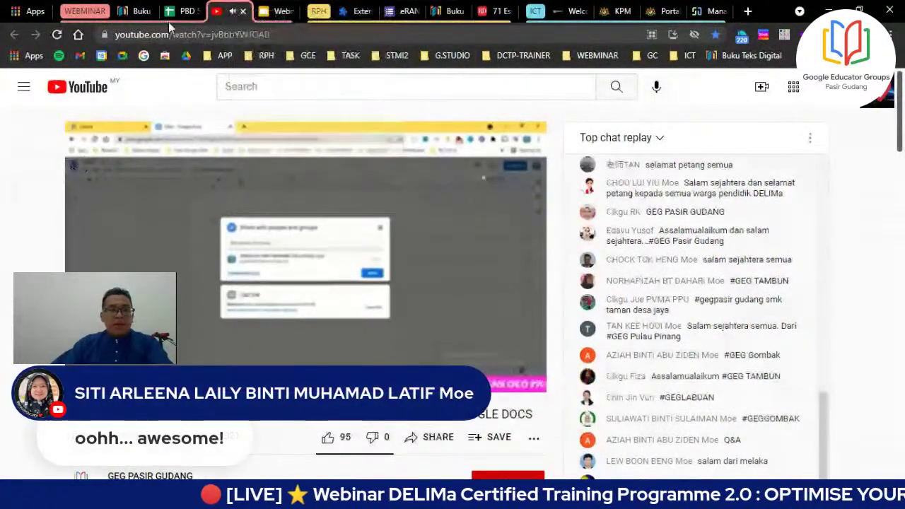
pyautogui.rightClick(221, 13)
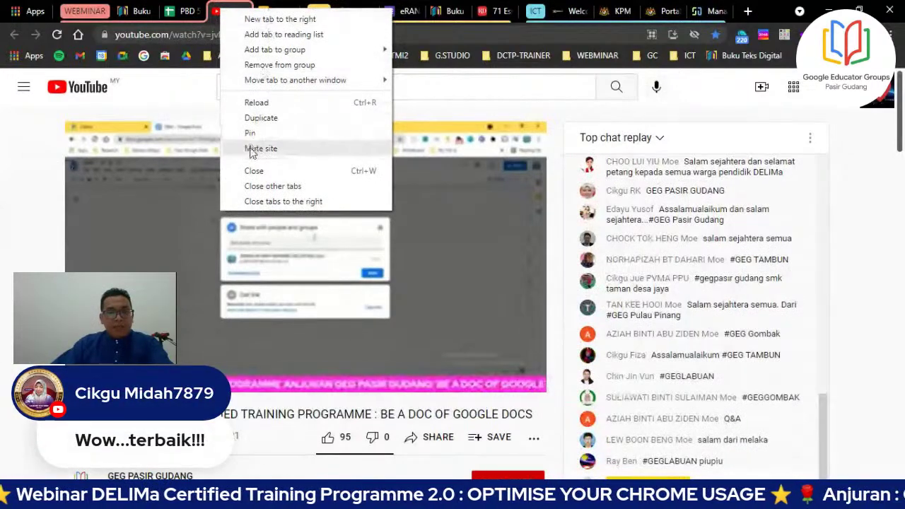
pyautogui.click(253, 148)
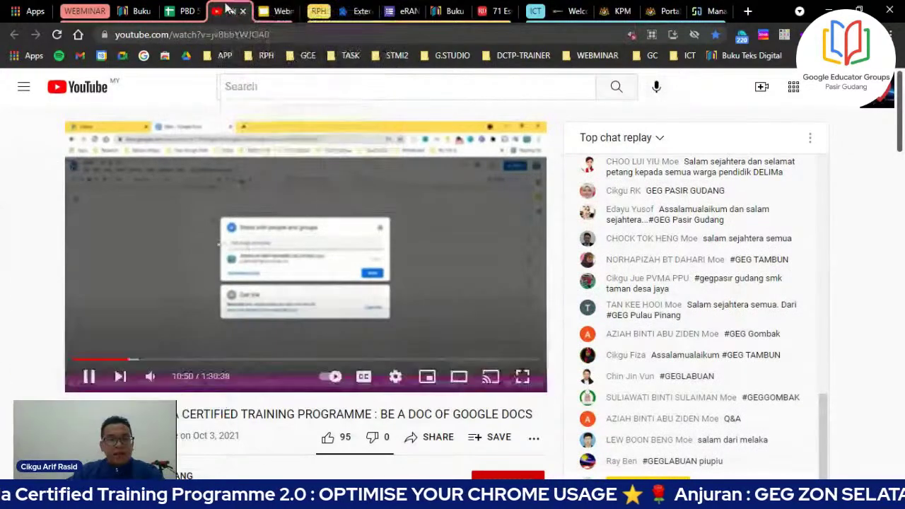
pyautogui.rightClick(228, 8)
pyautogui.click(262, 149)
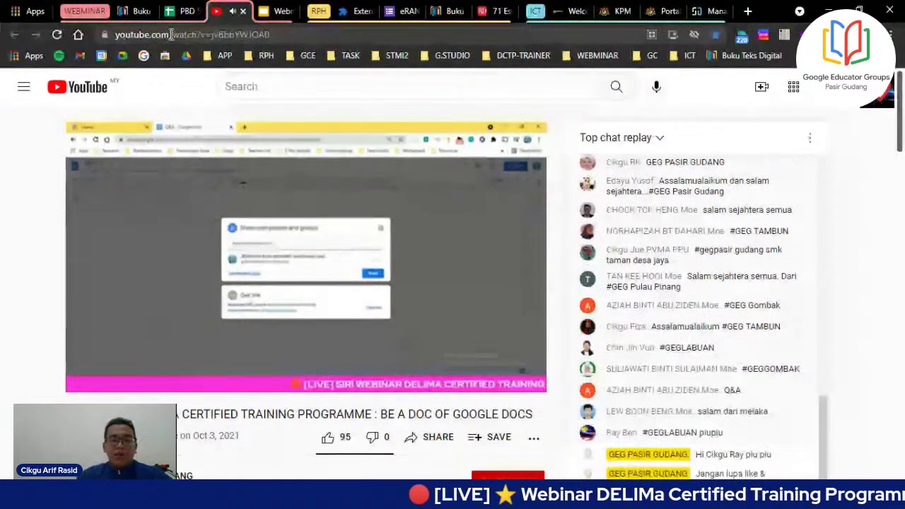
# - Mute the YouTube site and pause the webinar video at 11:17
pyautogui.rightClick(236, 12)
pyautogui.click(303, 155)
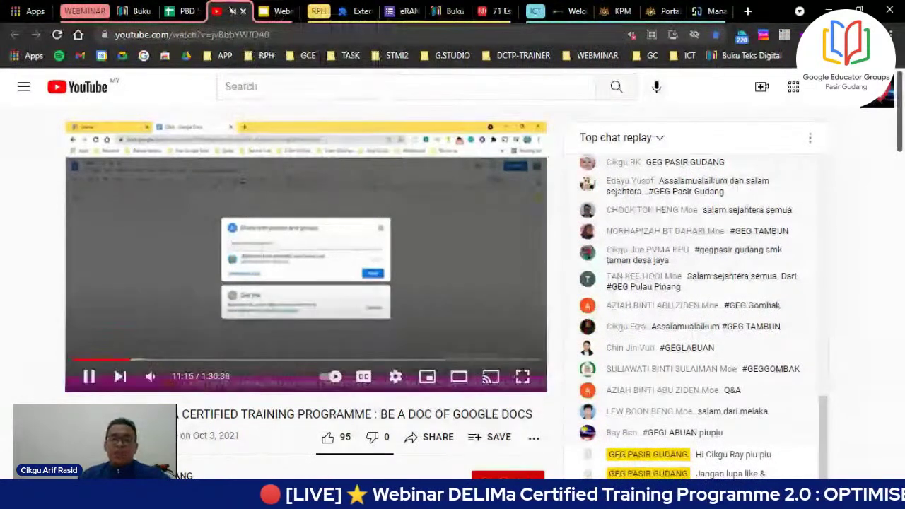
pyautogui.click(89, 376)
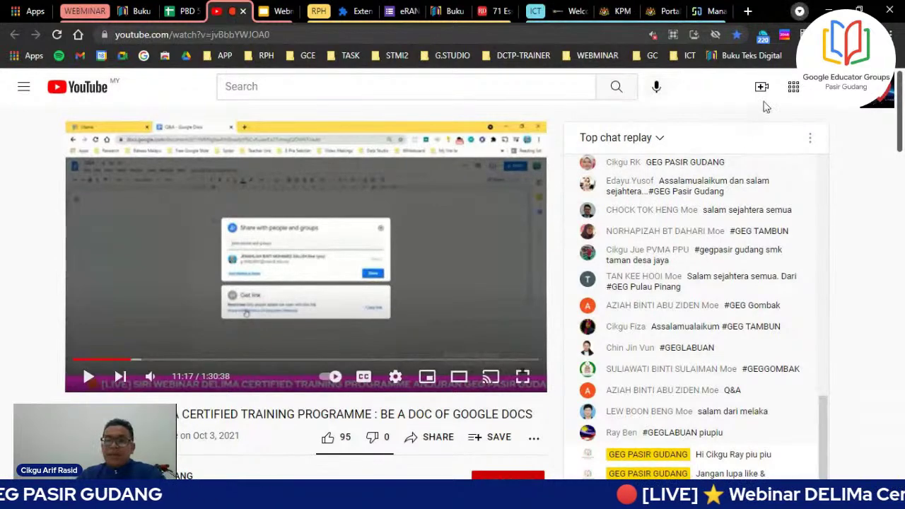
pyautogui.click(798, 11)
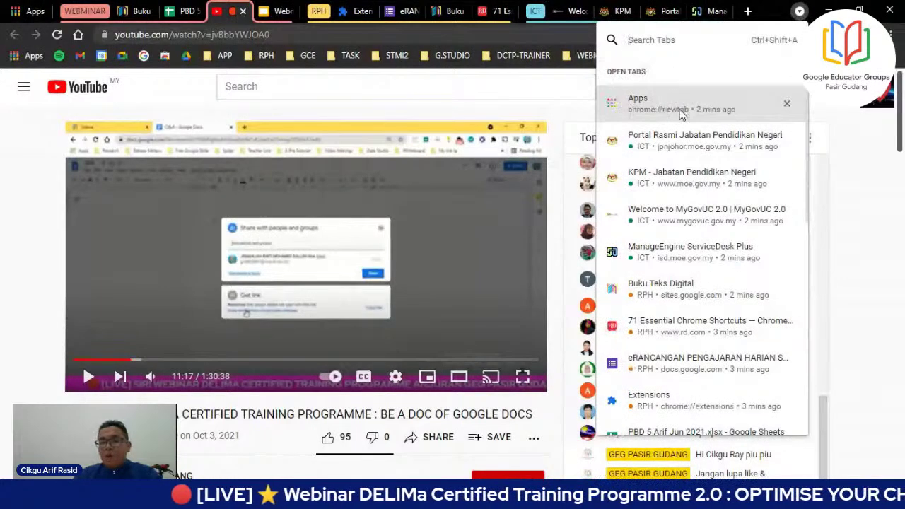
pyautogui.scroll(-2, 655, 196)
pyautogui.scroll(-5, 657, 192)
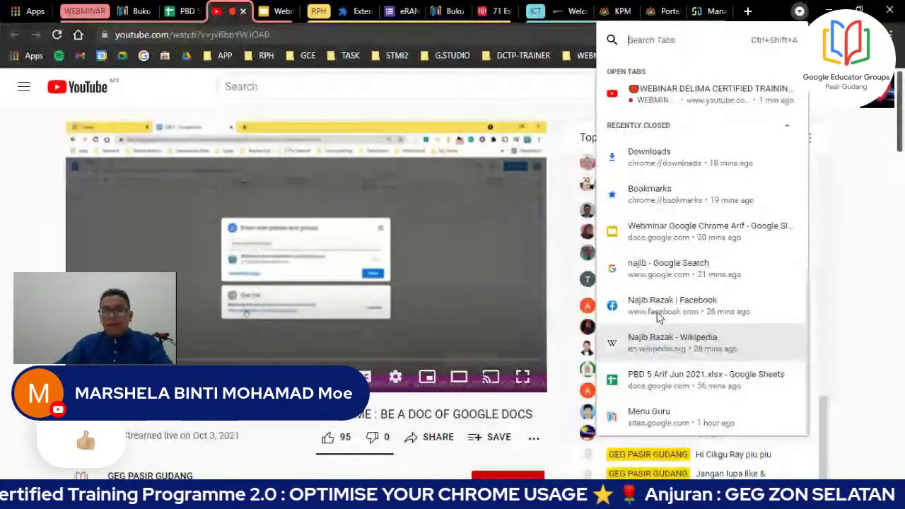
pyautogui.click(502, 82)
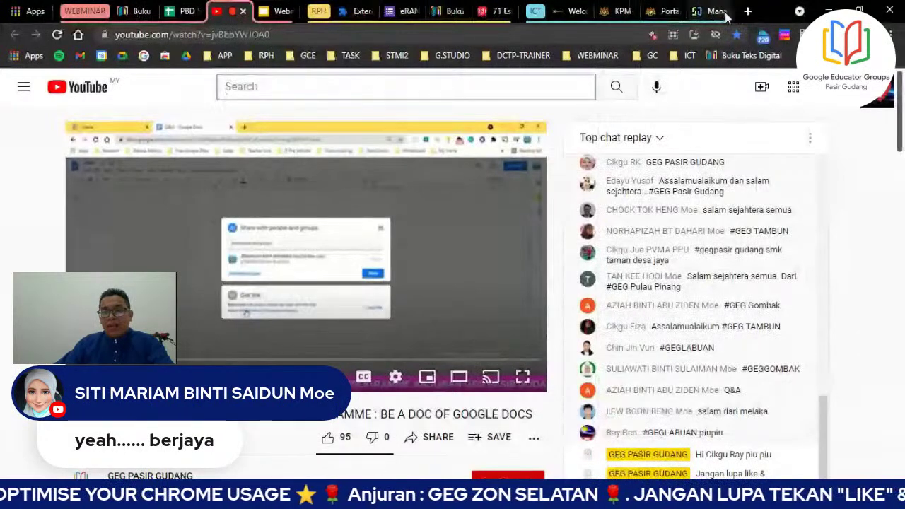
pyautogui.click(799, 17)
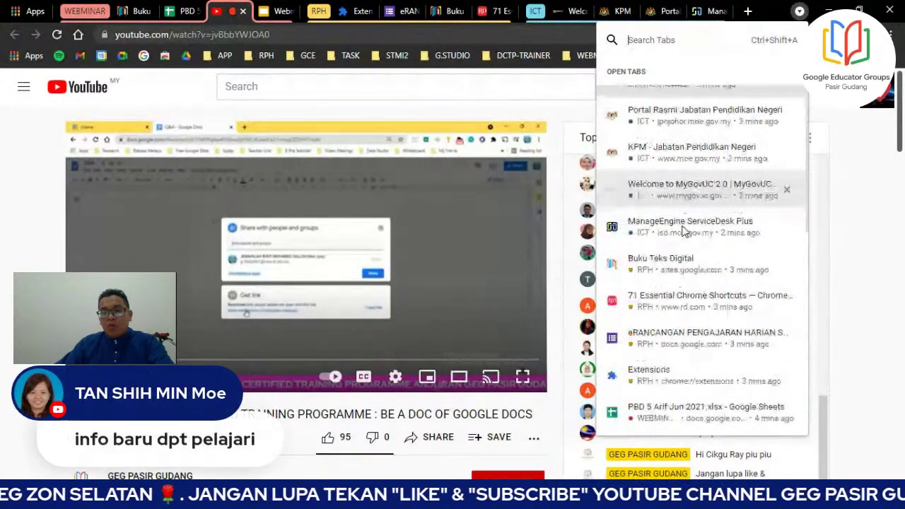
pyautogui.scroll(-3, 682, 233)
pyautogui.scroll(-5, 714, 212)
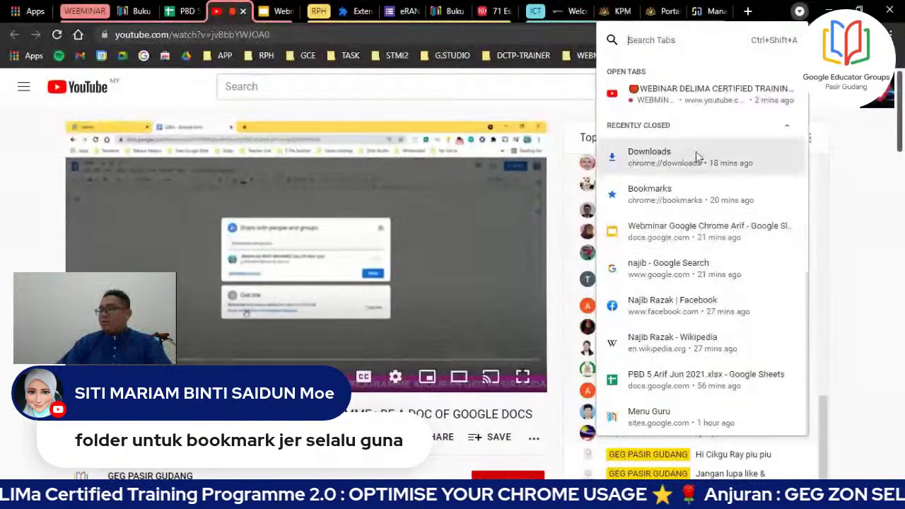
pyautogui.click(707, 94)
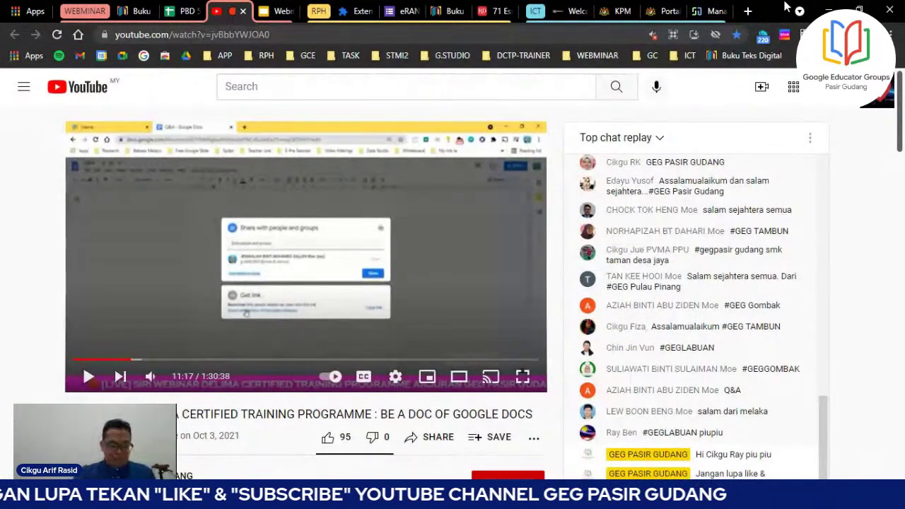
# - Open Google in a new tab and search for 'TUN MAHATHIR'
pyautogui.click(748, 11)
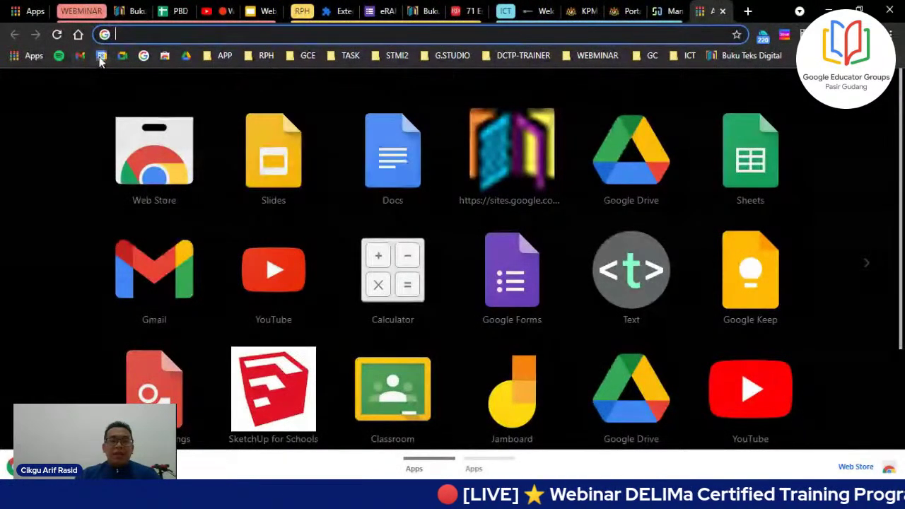
pyautogui.click(144, 58)
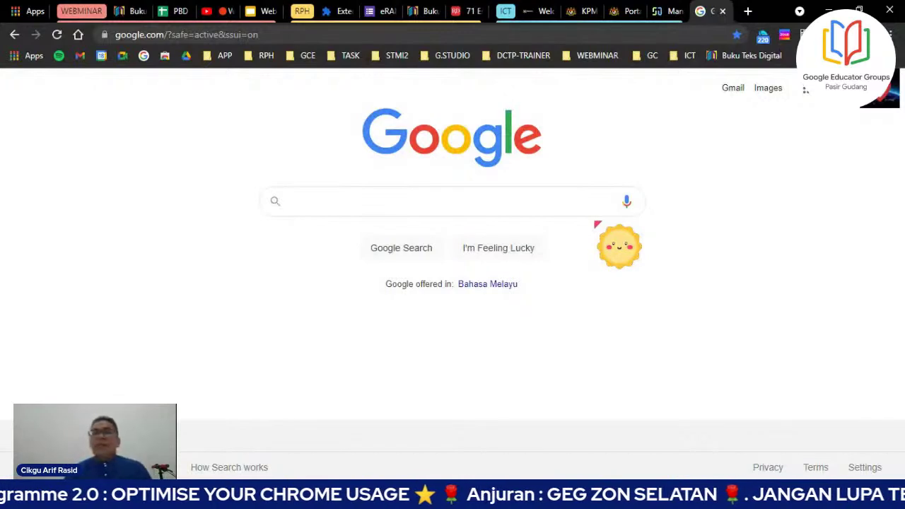
pyautogui.write('T')
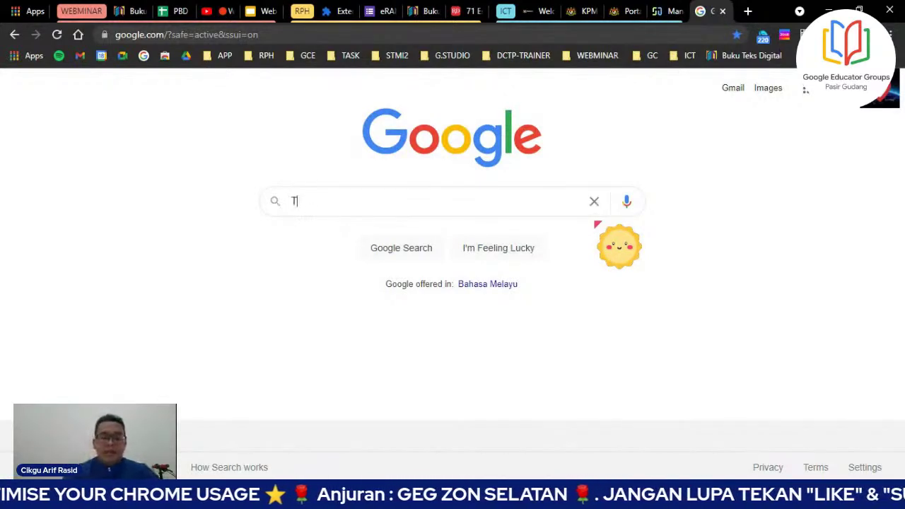
pyautogui.write('UN MAHAT')
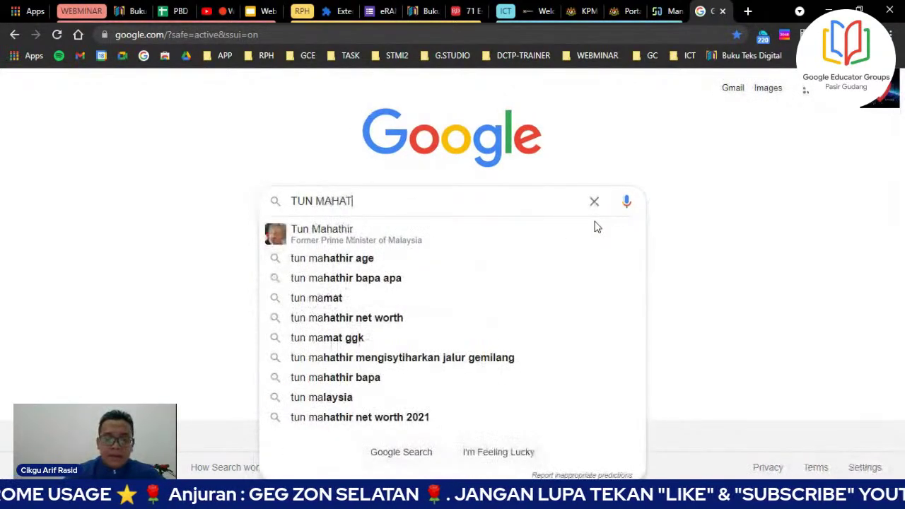
pyautogui.write('HIR')
pyautogui.press('Return')
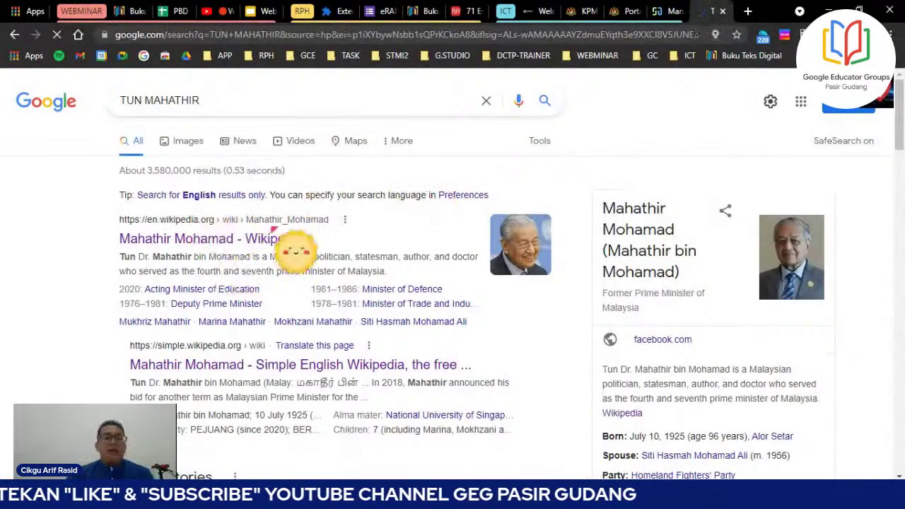
# - Limit the TUN MAHATHIR results to the past 24 hours using the search tools
pyautogui.scroll(-3, 333, 283)
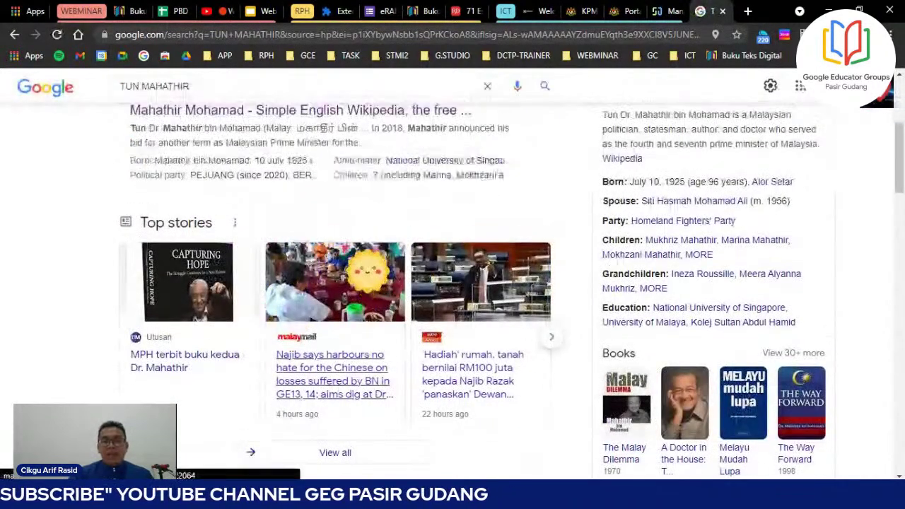
pyautogui.scroll(4, 332, 283)
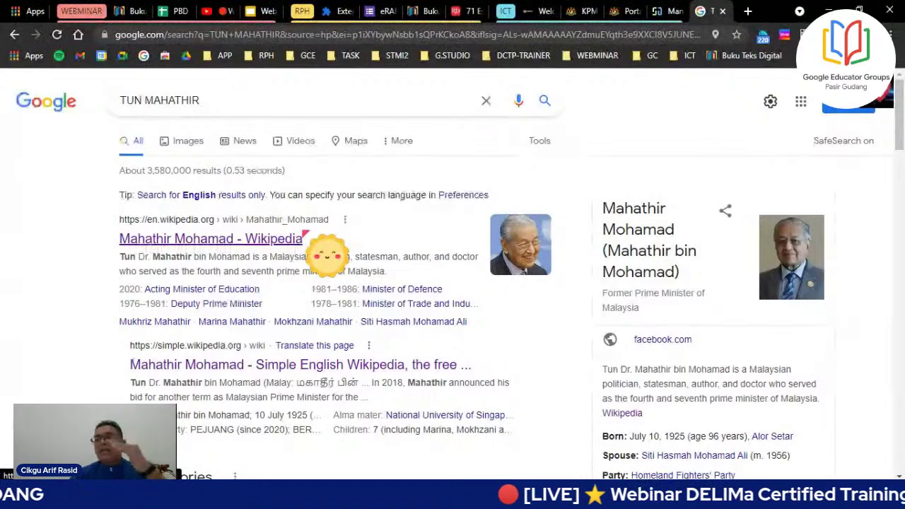
pyautogui.click(540, 141)
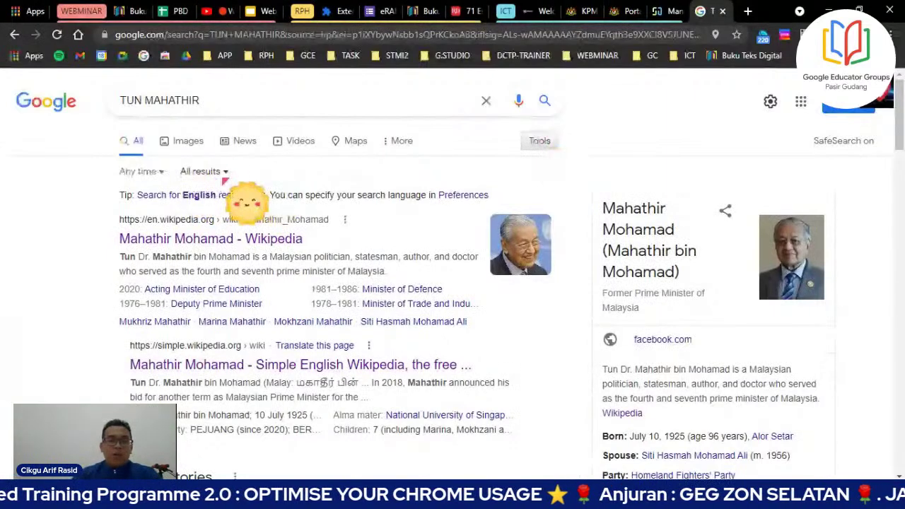
pyautogui.click(160, 172)
pyautogui.click(219, 174)
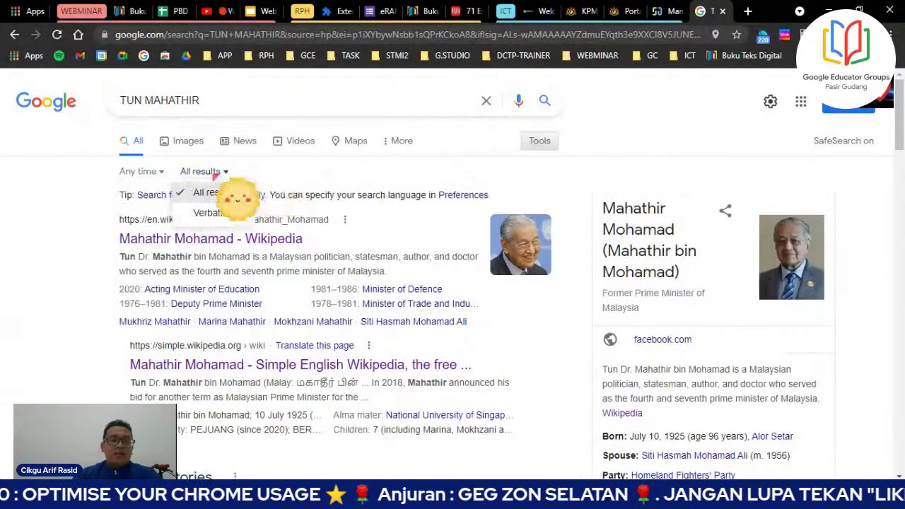
pyautogui.click(157, 173)
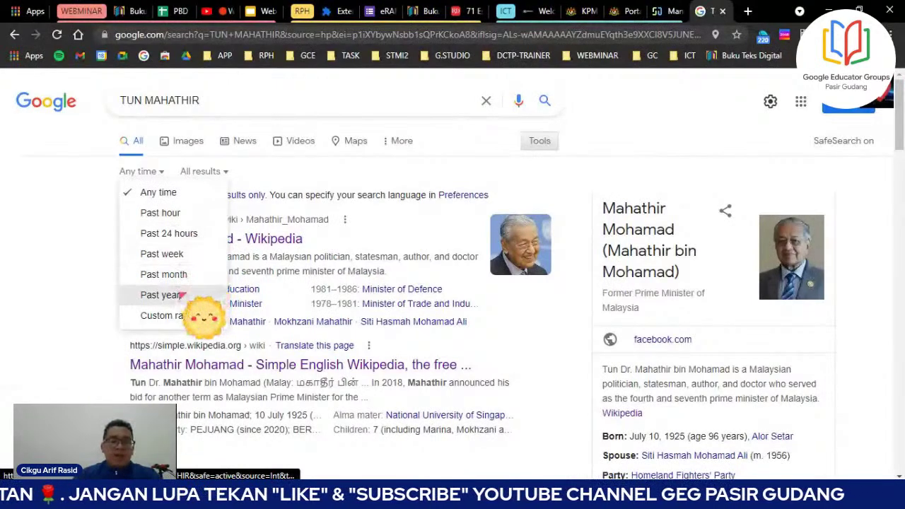
pyautogui.click(191, 234)
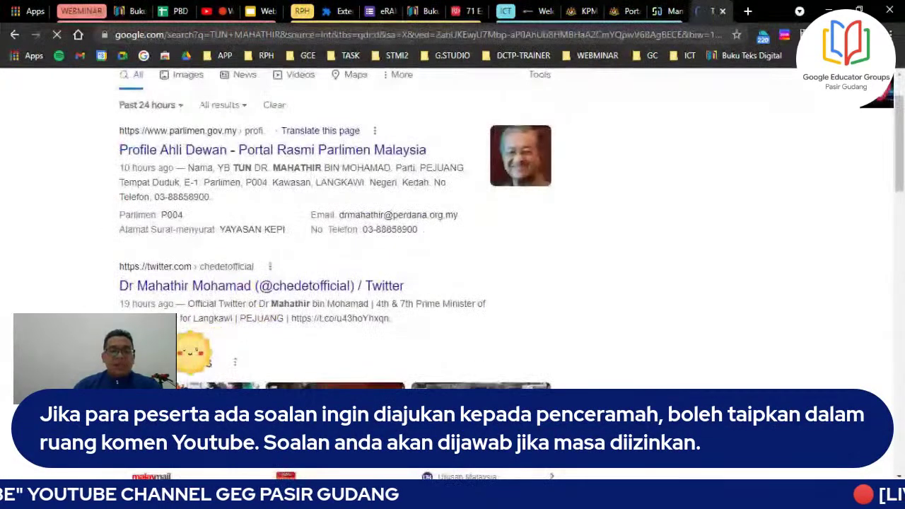
# - Narrow the results to the past hour, clear the time limit, and show image results
pyautogui.click(170, 172)
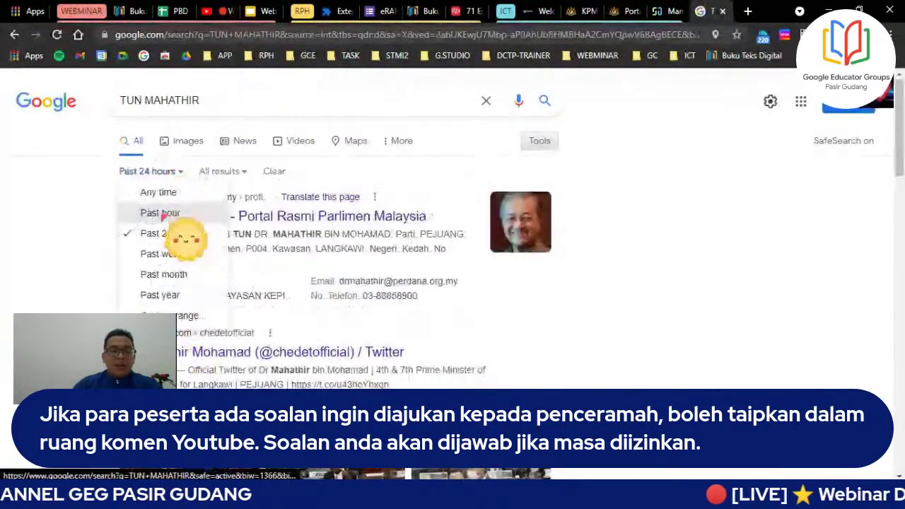
pyautogui.click(176, 233)
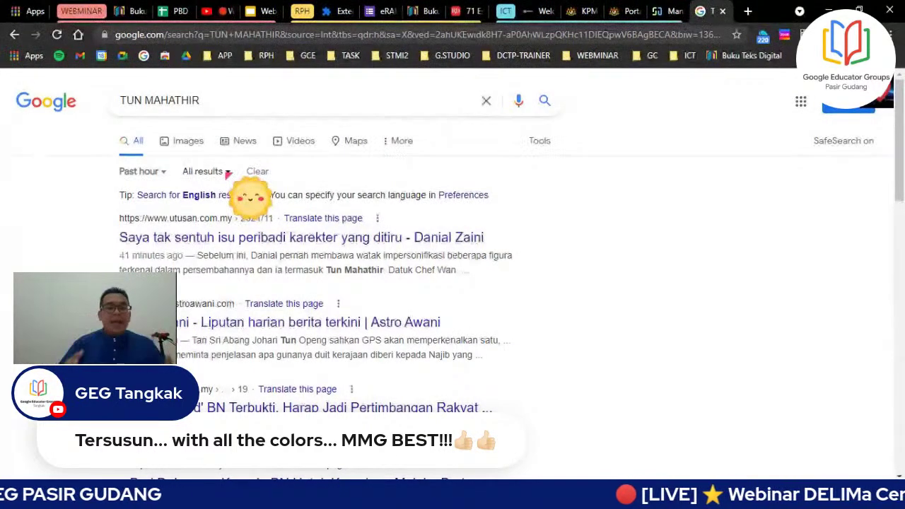
pyautogui.click(257, 174)
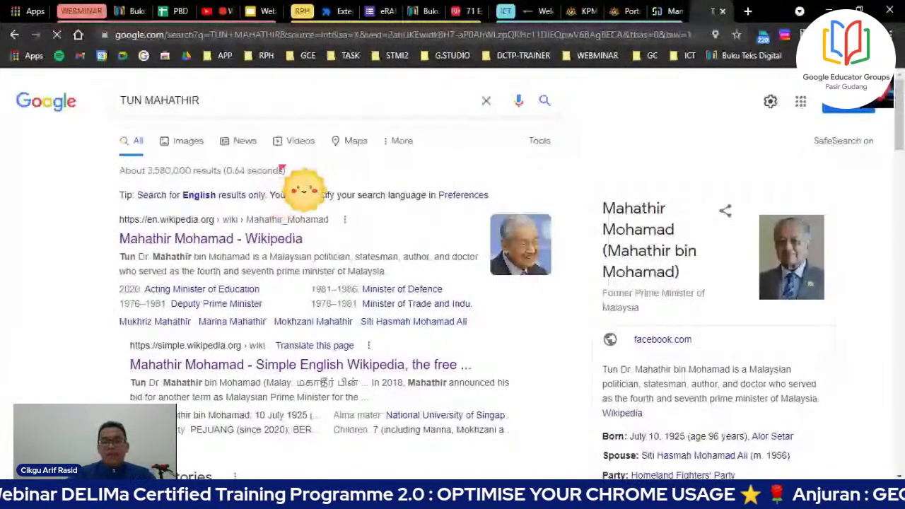
pyautogui.click(189, 142)
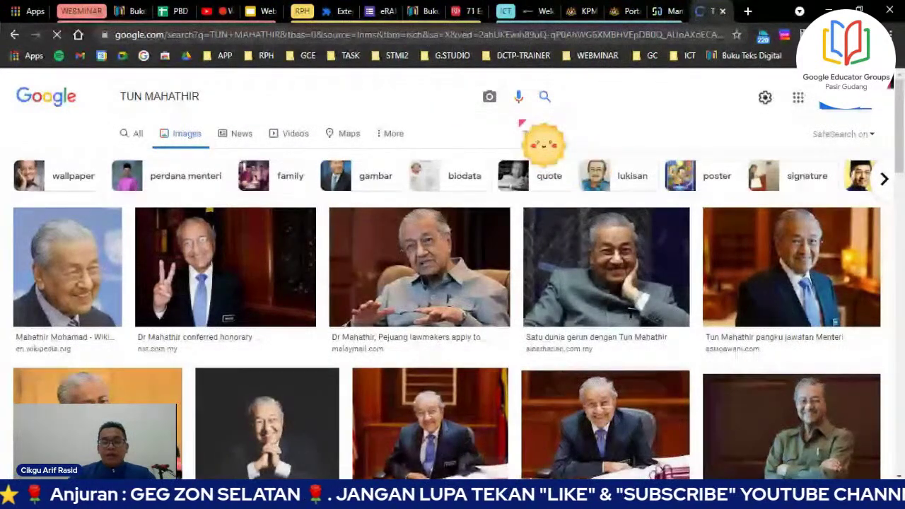
# - Restrict the TUN MAHATHIR image results to black and white with the Color filter
pyautogui.click(529, 133)
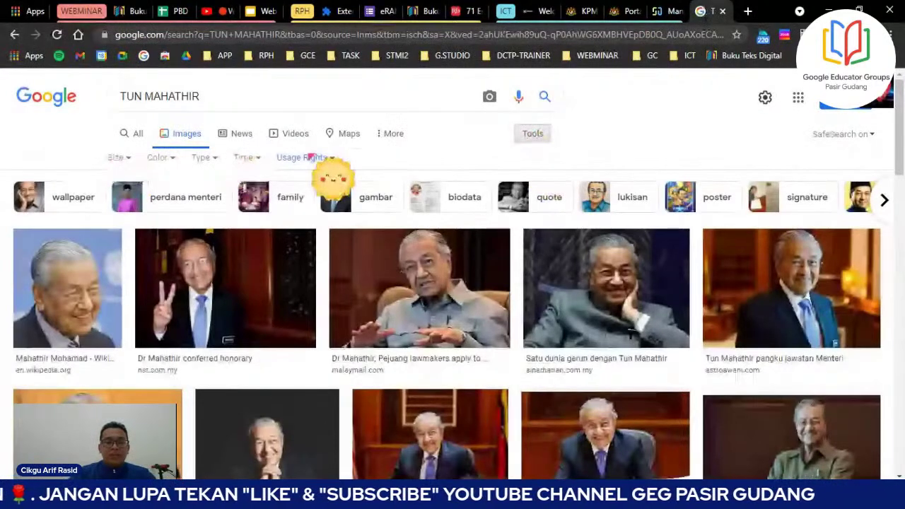
pyautogui.click(119, 157)
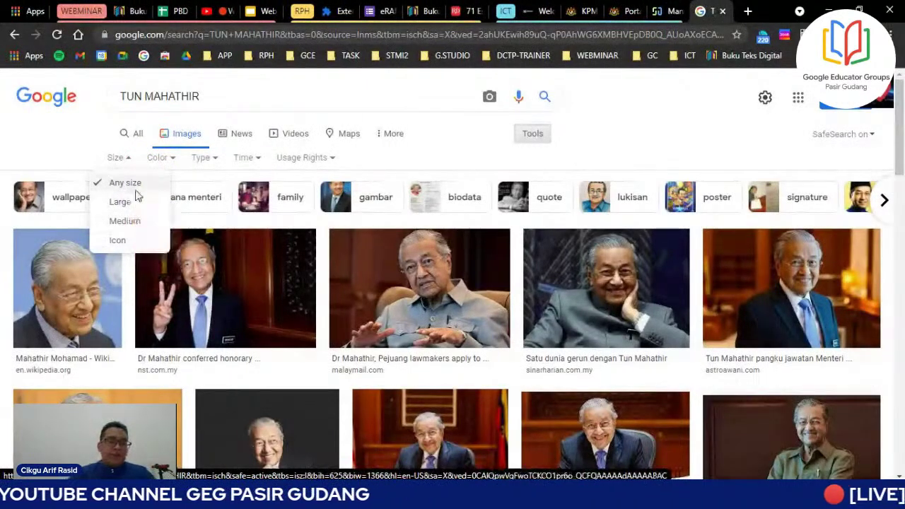
pyautogui.click(162, 161)
pyautogui.click(163, 159)
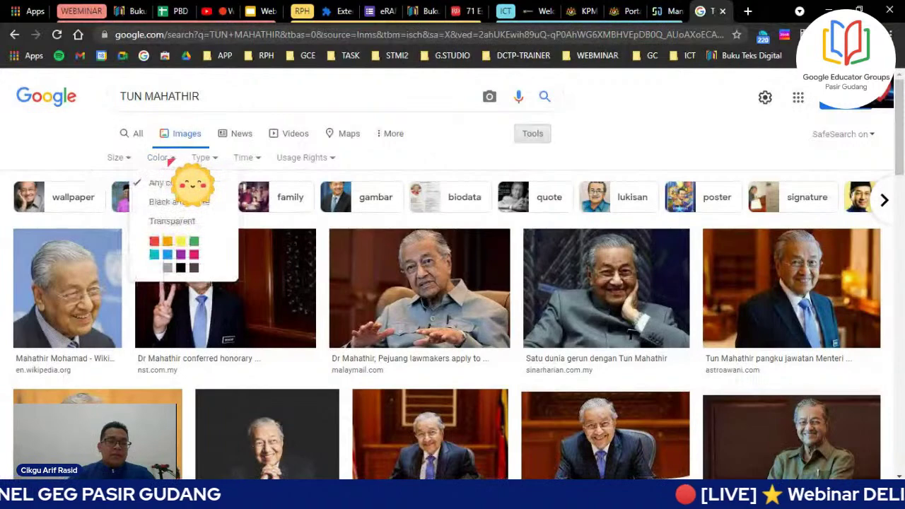
pyautogui.click(182, 204)
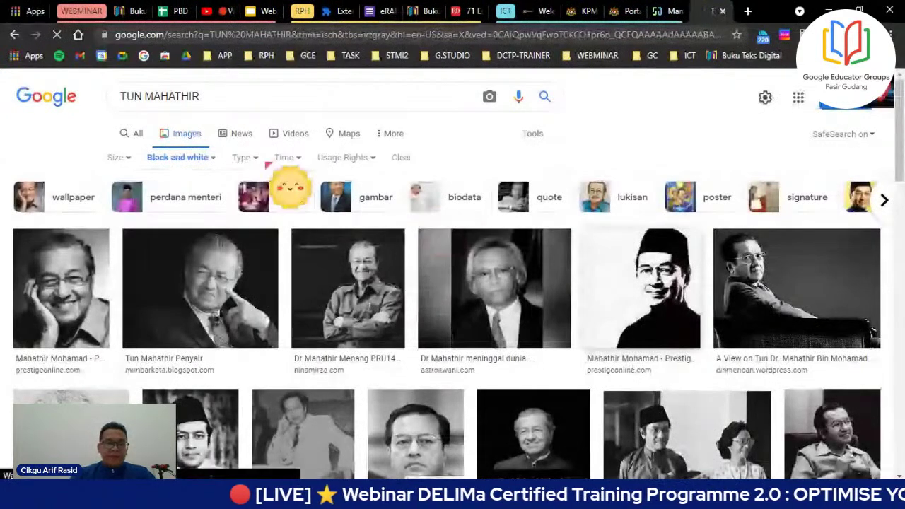
# - Browse the Type, Time and Usage Rights filters unchanged, then start a search by image
pyautogui.click(255, 158)
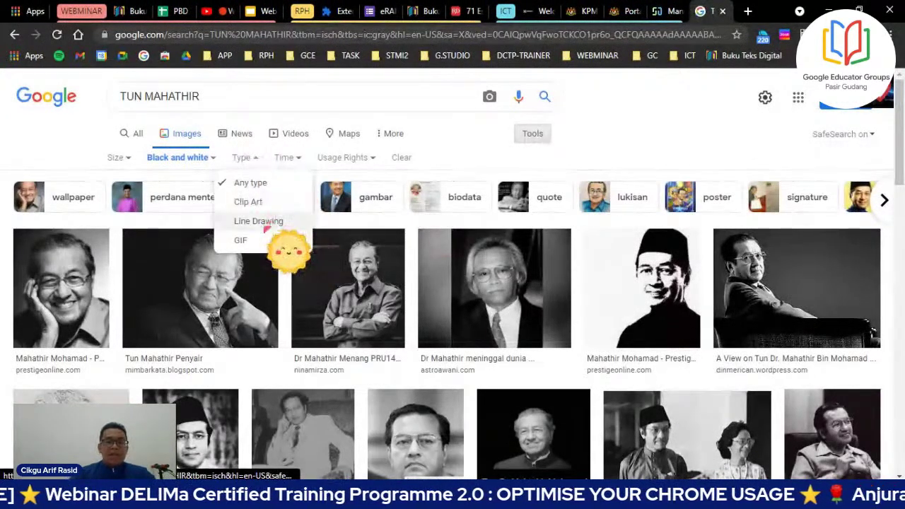
pyautogui.click(293, 160)
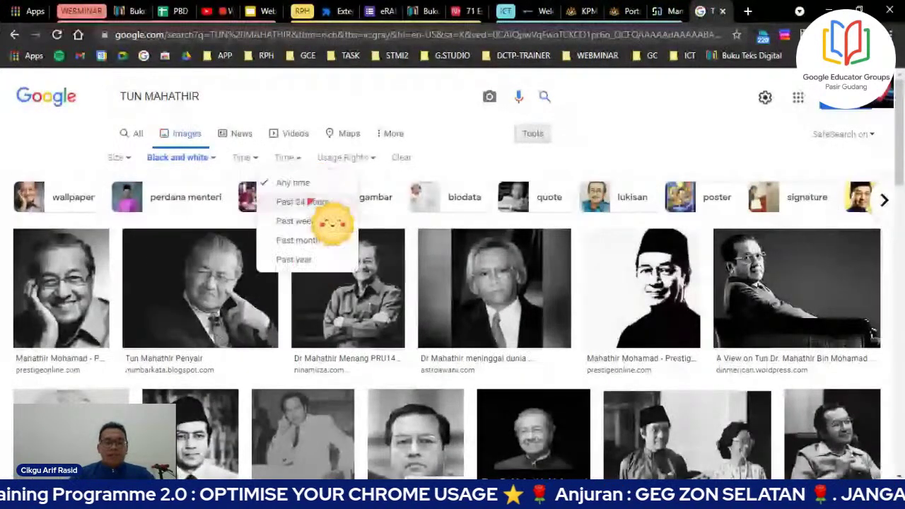
pyautogui.click(357, 158)
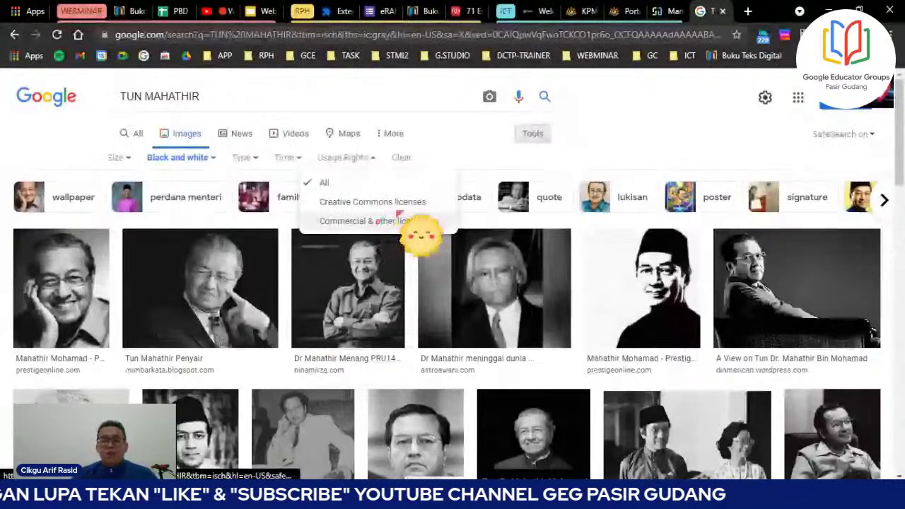
pyautogui.click(574, 159)
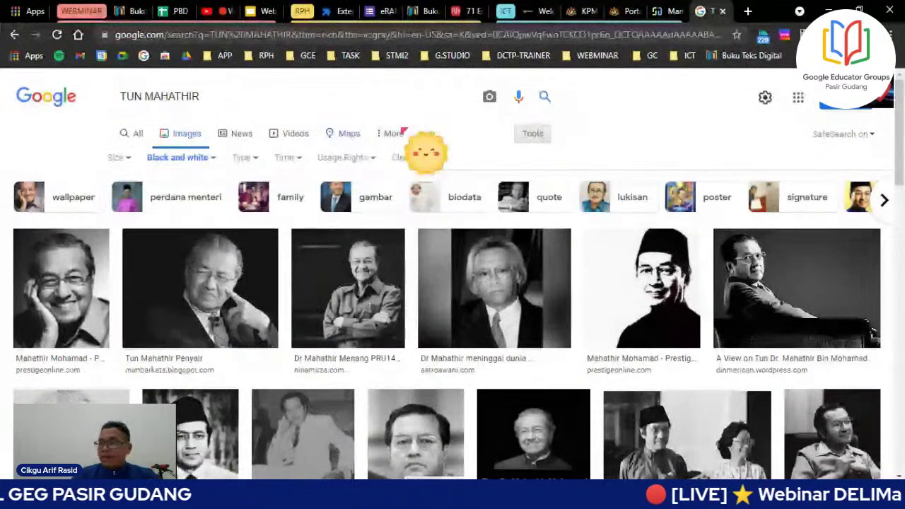
pyautogui.click(489, 97)
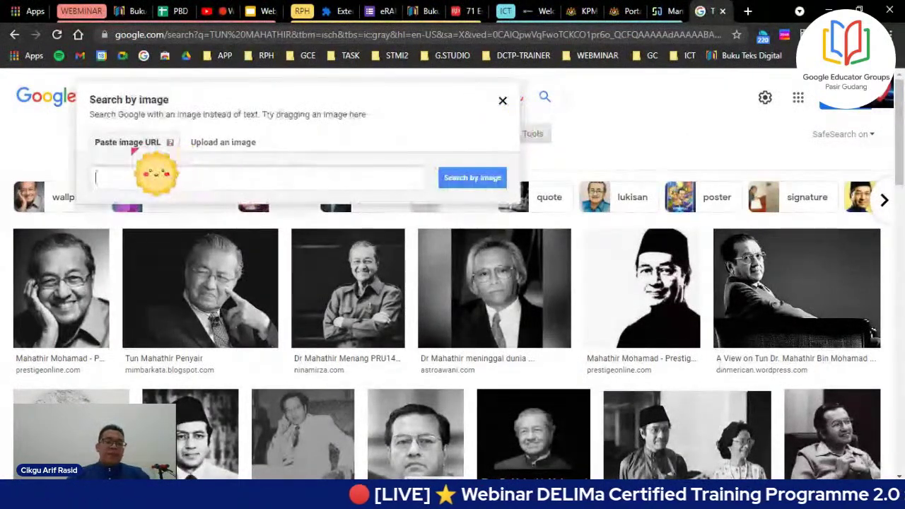
# - Run an image search with the uploaded traffic light picture and browse its results
pyautogui.click(226, 147)
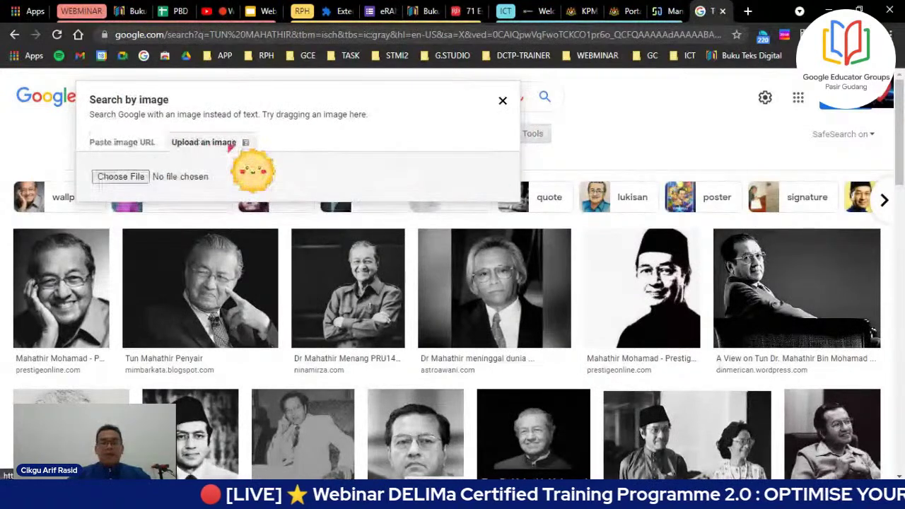
pyautogui.click(135, 178)
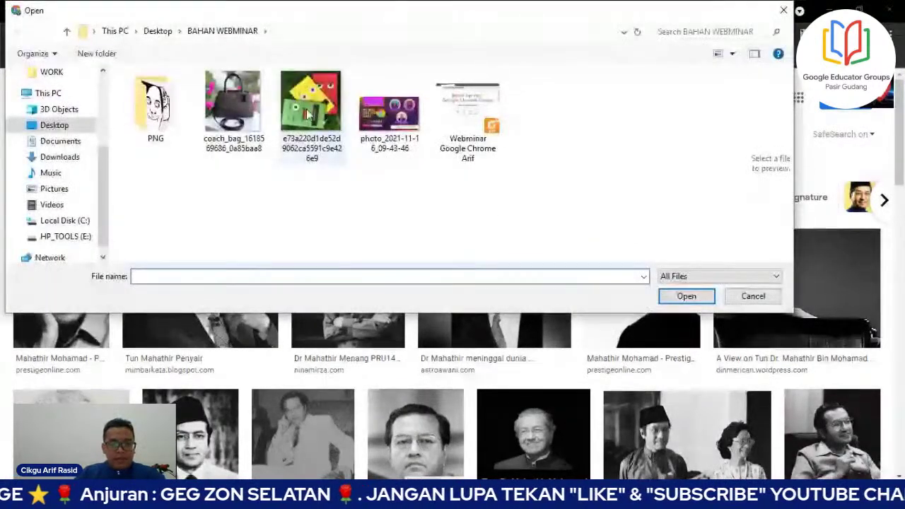
pyautogui.doubleClick(306, 109)
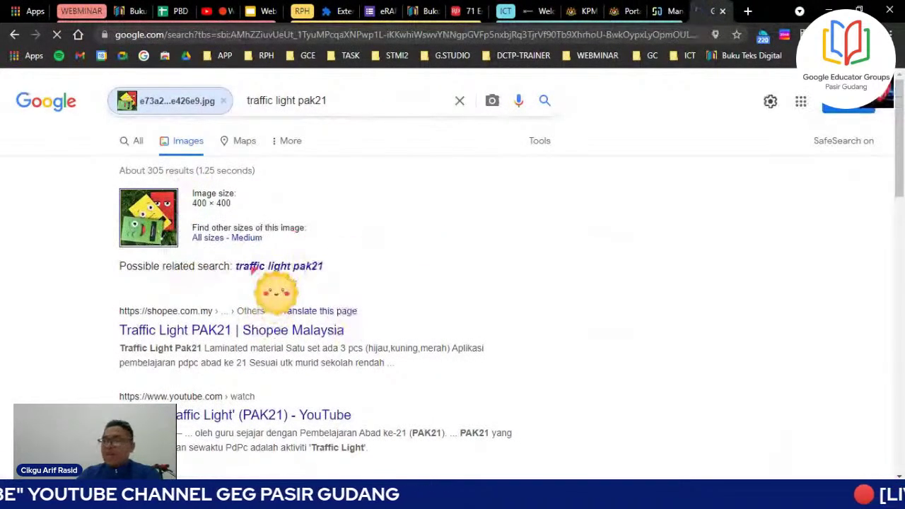
pyautogui.scroll(-1, 423, 280)
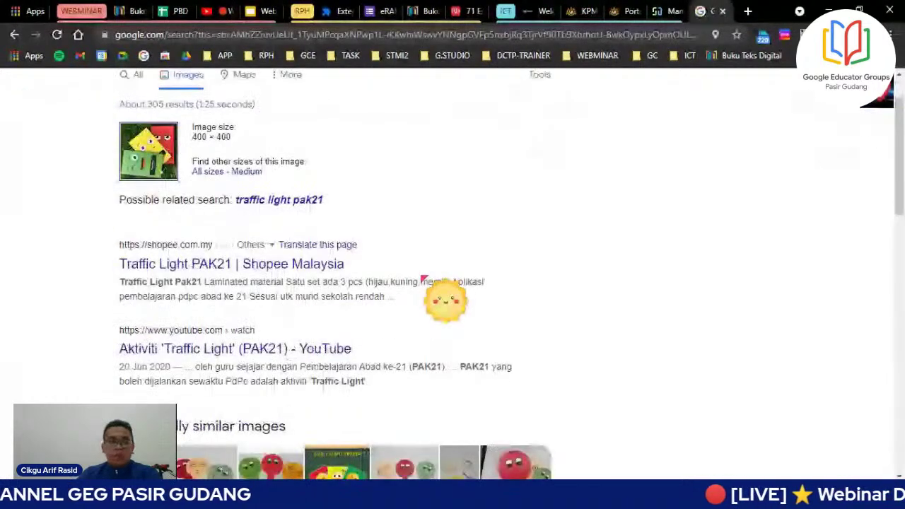
pyautogui.scroll(-3, 432, 302)
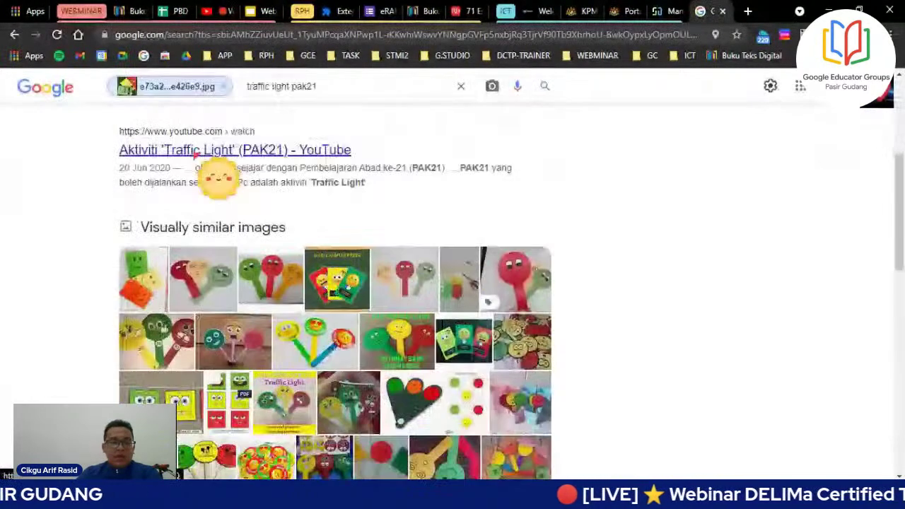
pyautogui.scroll(1, 216, 177)
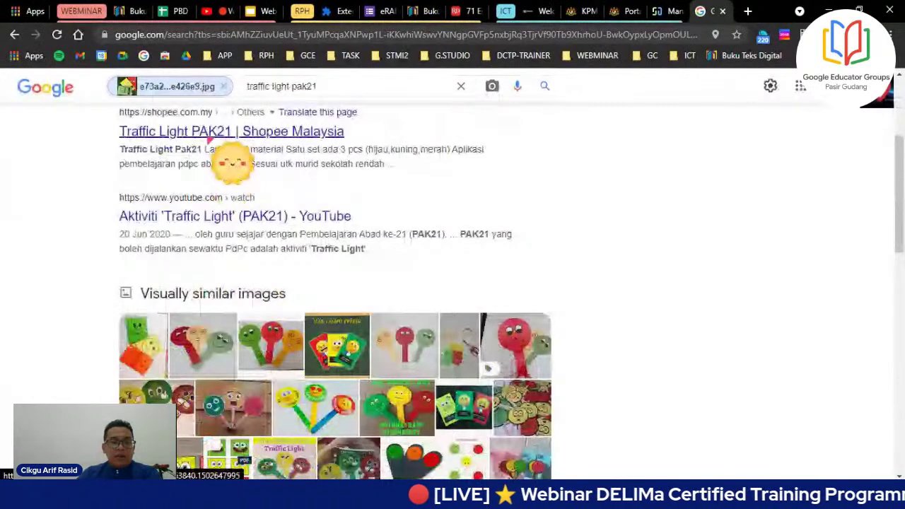
pyautogui.scroll(1, 208, 139)
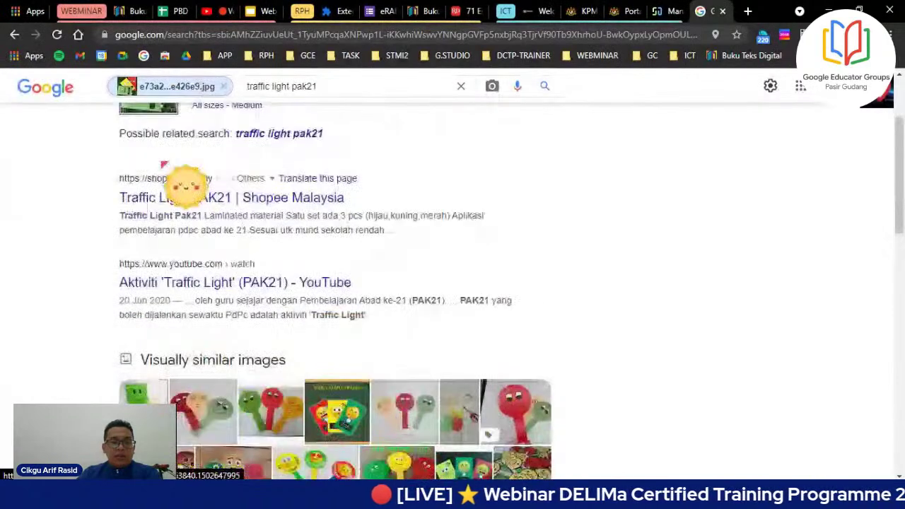
# - Open the Traffic Light PAK21 Shopee result in a background tab, view it, and return
pyautogui.middleClick(200, 198)
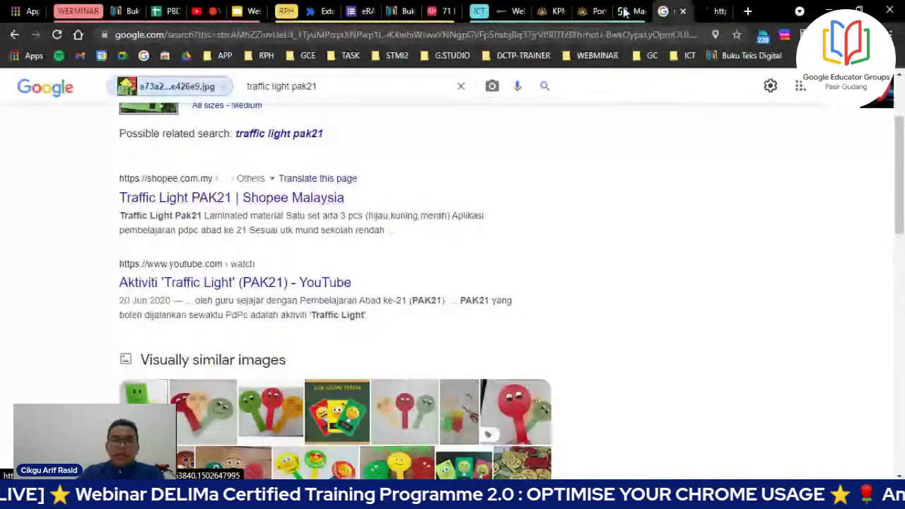
pyautogui.click(715, 11)
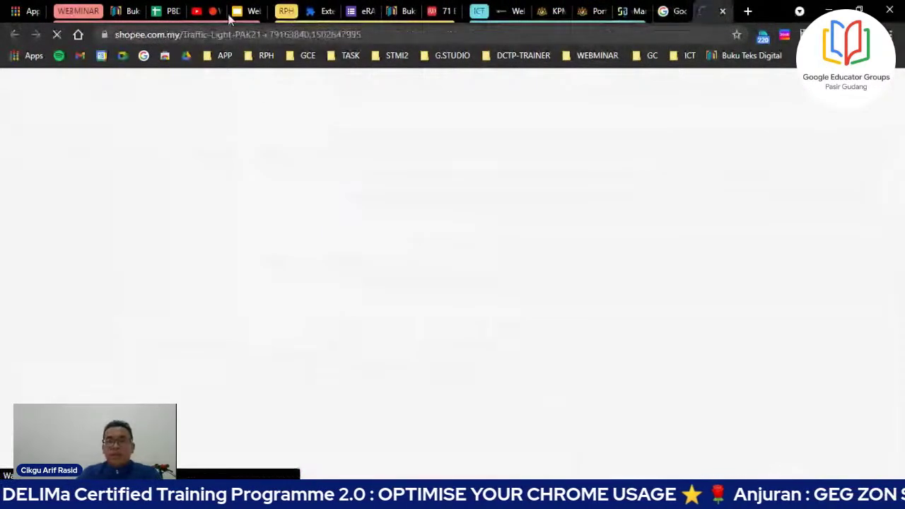
pyautogui.click(675, 11)
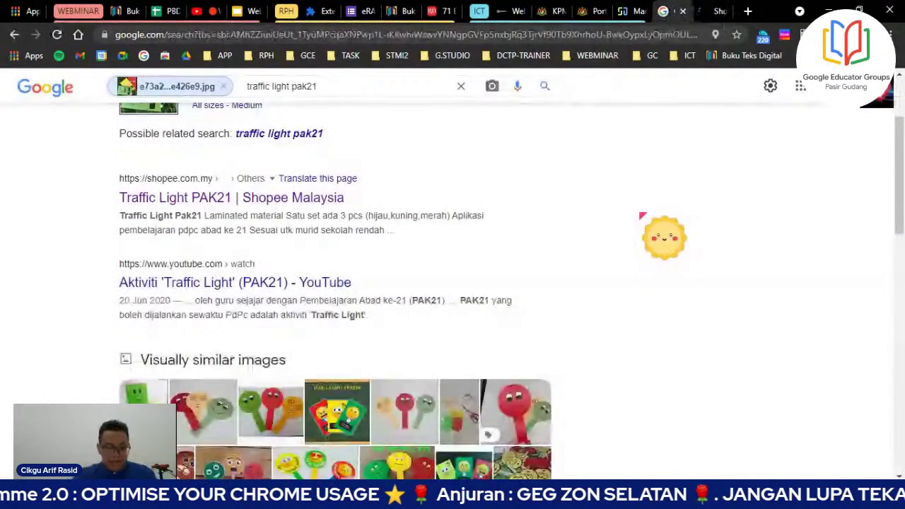
pyautogui.scroll(3, 453, 283)
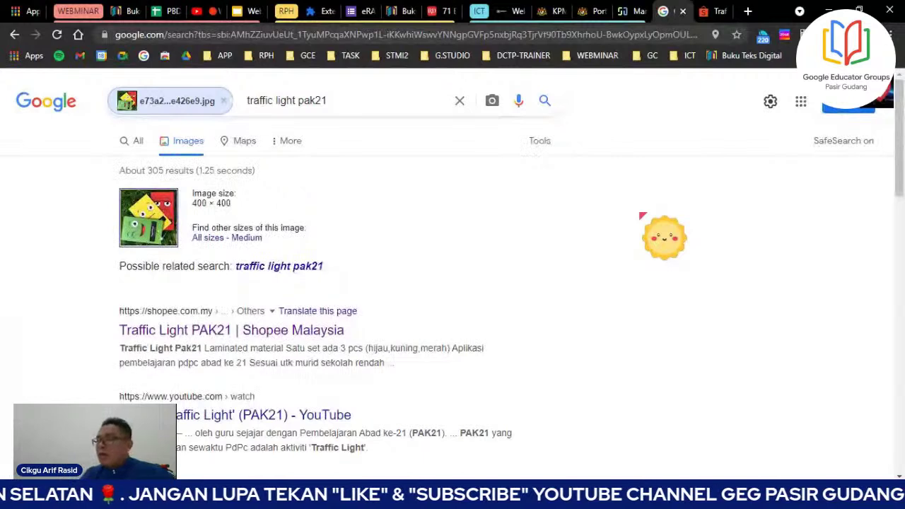
# - Run a new image search using the uploaded coach_bag photo
pyautogui.click(492, 101)
pyautogui.click(258, 146)
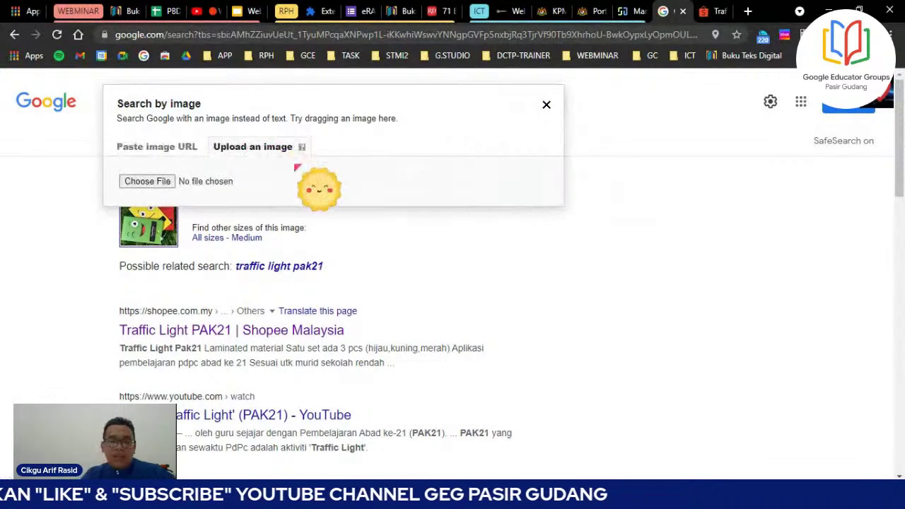
pyautogui.click(162, 182)
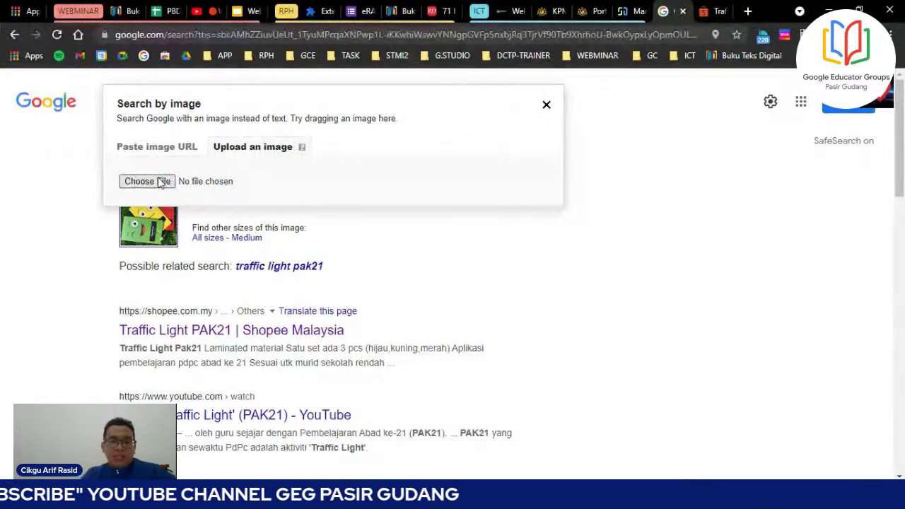
pyautogui.click(244, 121)
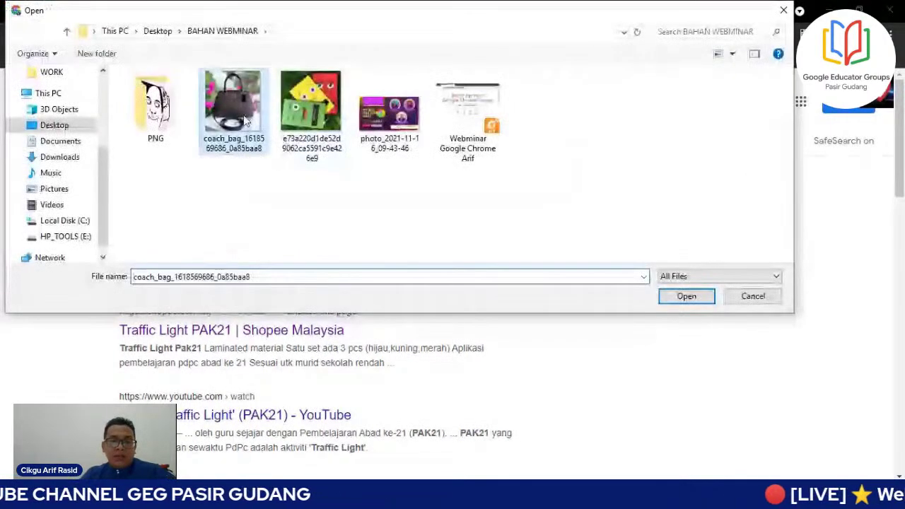
pyautogui.doubleClick(244, 122)
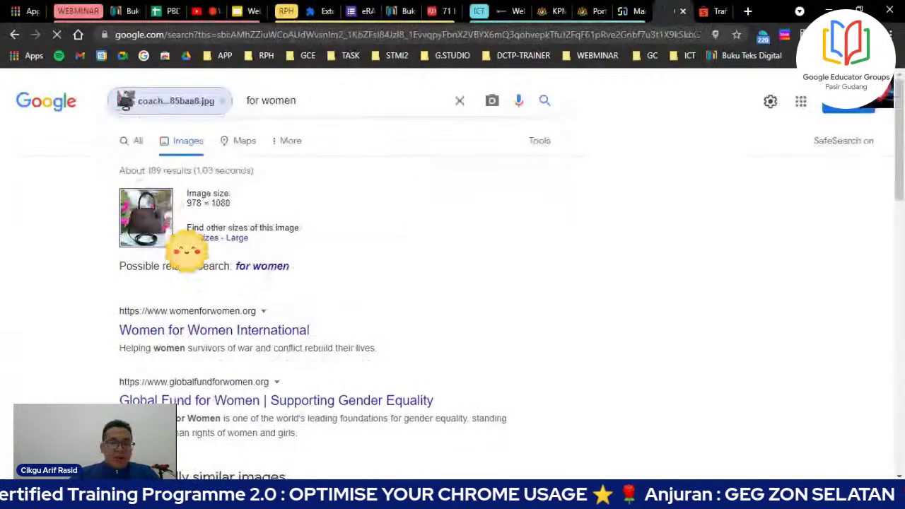
# - Look through the visually similar coach bags, then close the Google results tab
pyautogui.scroll(-2, 201, 214)
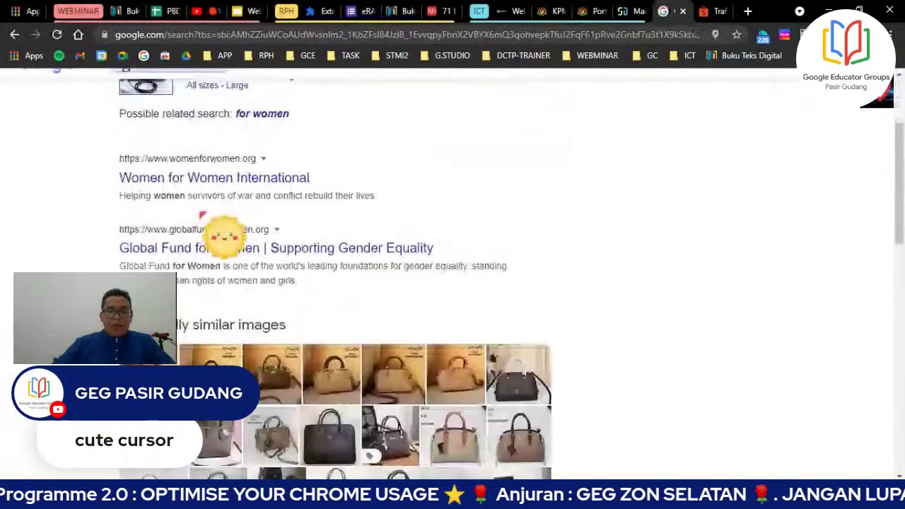
pyautogui.scroll(-2, 202, 214)
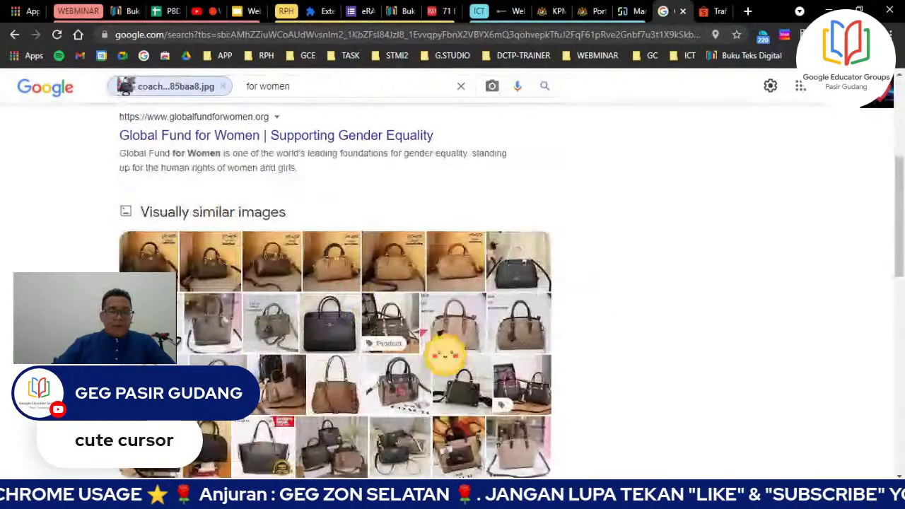
pyautogui.scroll(-4, 425, 331)
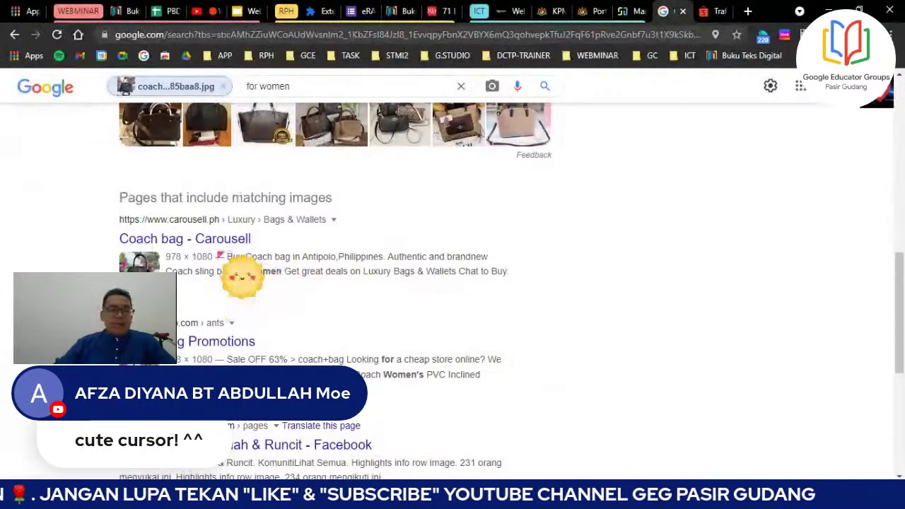
pyautogui.scroll(-1, 248, 281)
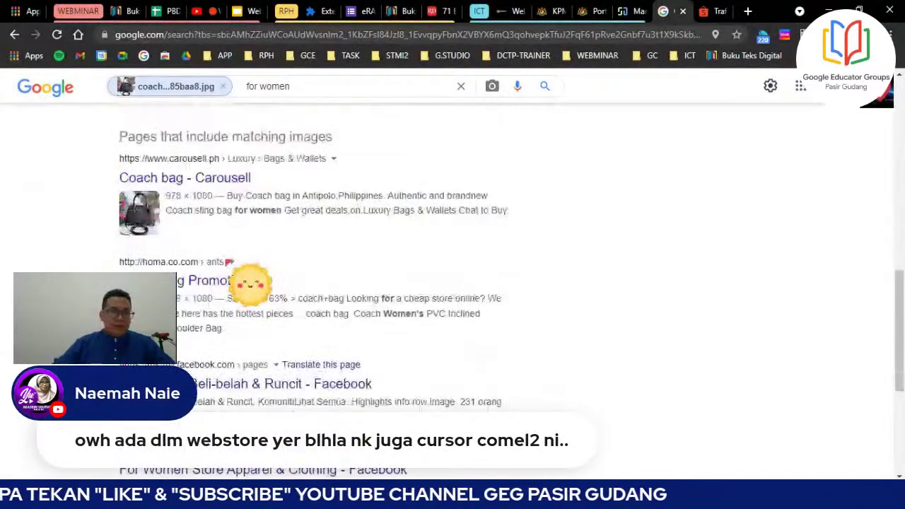
pyautogui.scroll(-1, 228, 261)
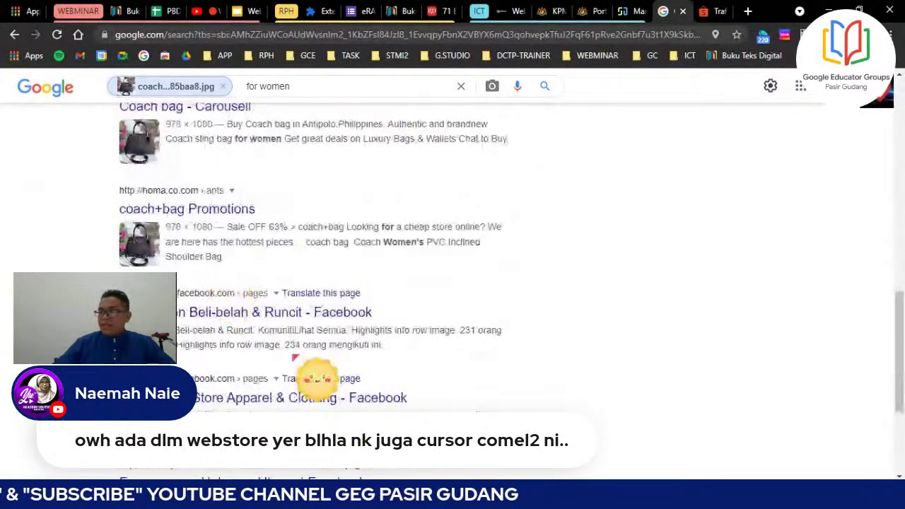
pyautogui.scroll(-2, 307, 283)
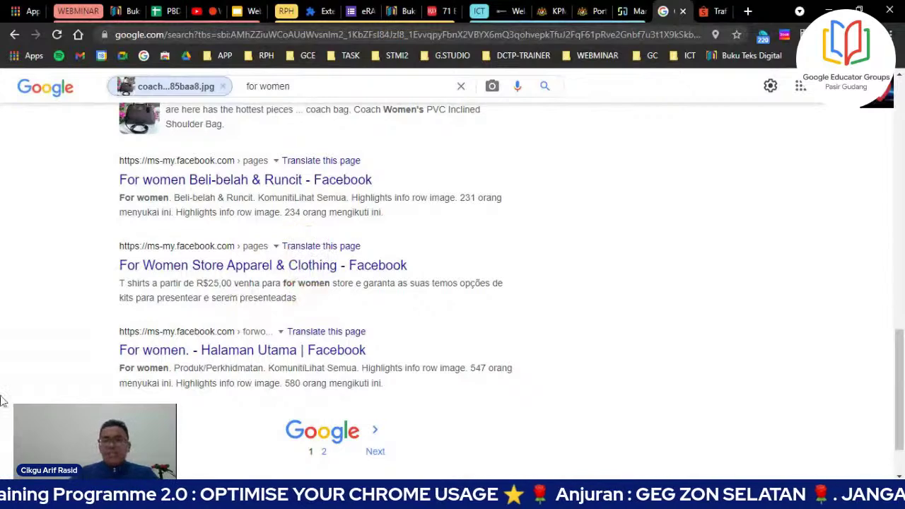
pyautogui.click(683, 11)
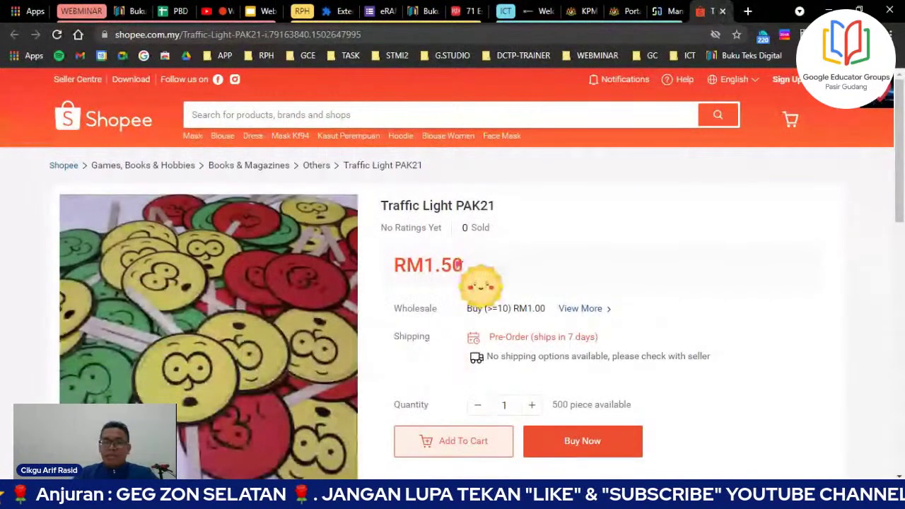
# - Close the Shopee tab, decline the password update, and open a new tab
pyautogui.click(722, 12)
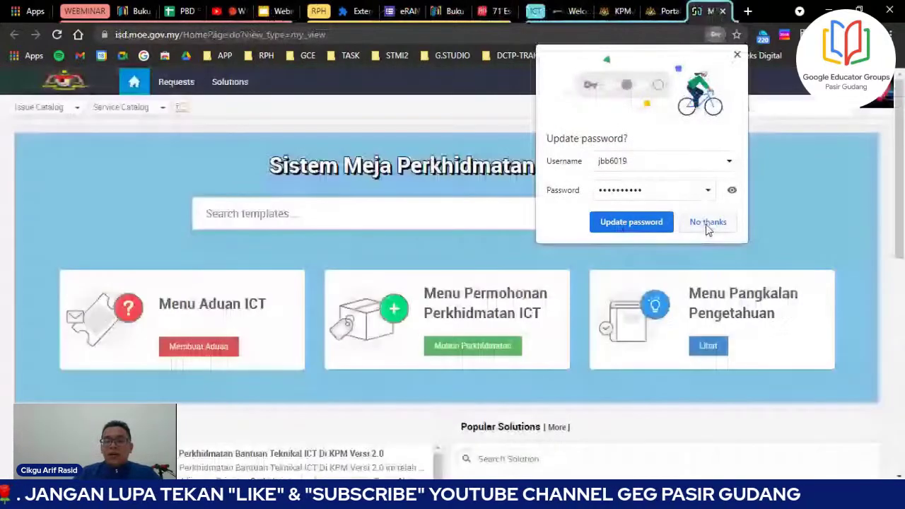
pyautogui.click(708, 222)
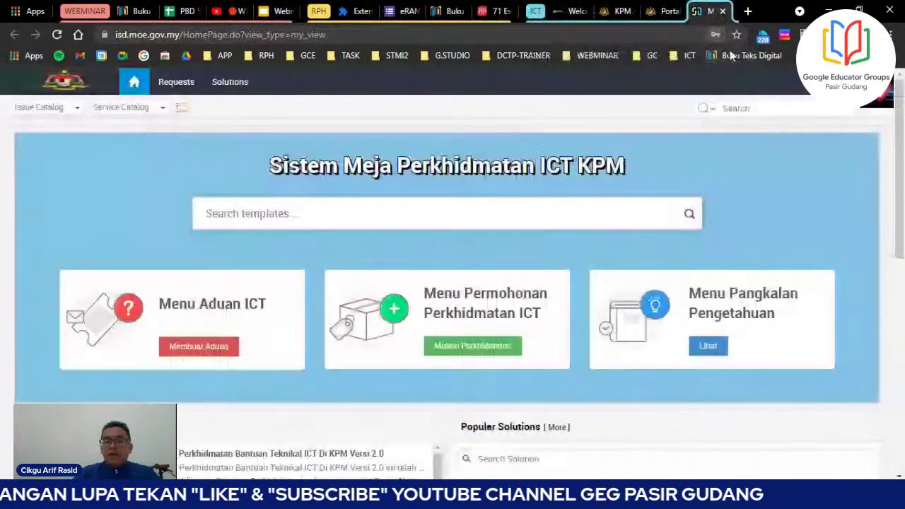
pyautogui.click(748, 11)
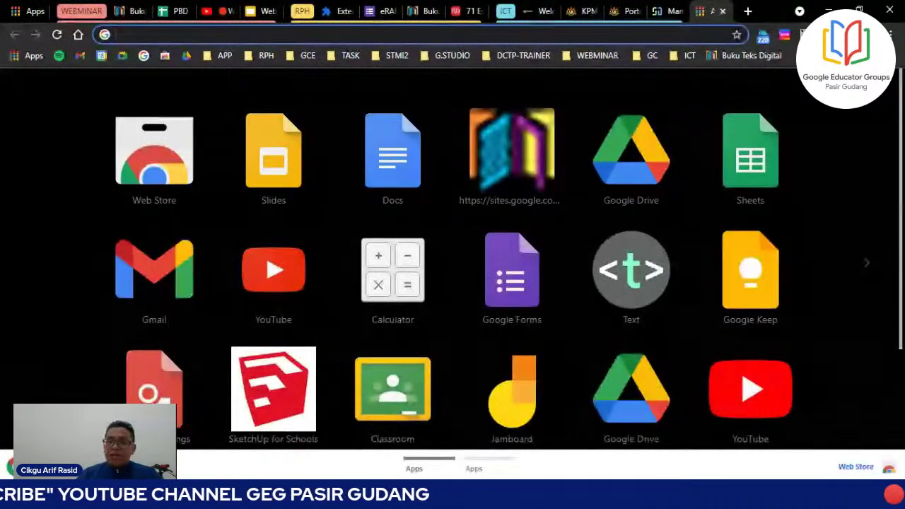
# - Open the profile customization settings, close that tab, and open another new tab
pyautogui.click(868, 34)
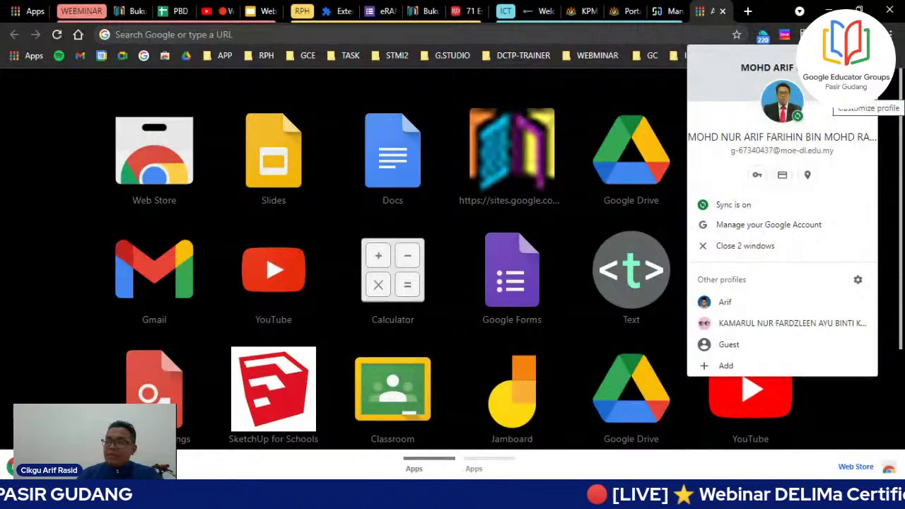
pyautogui.click(866, 95)
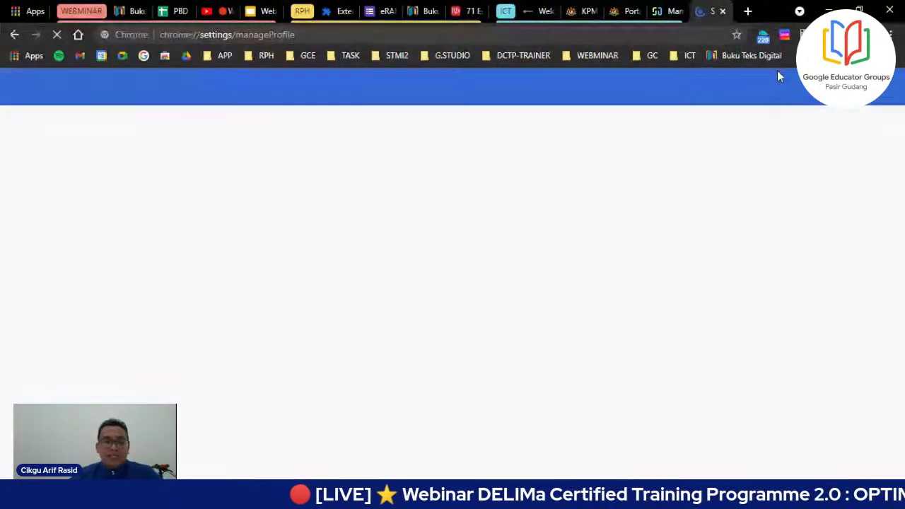
pyautogui.click(723, 11)
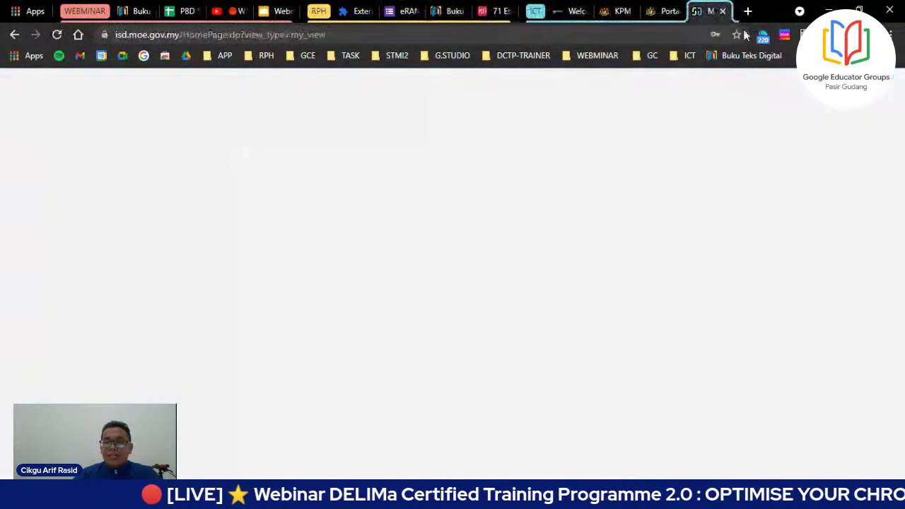
pyautogui.click(748, 11)
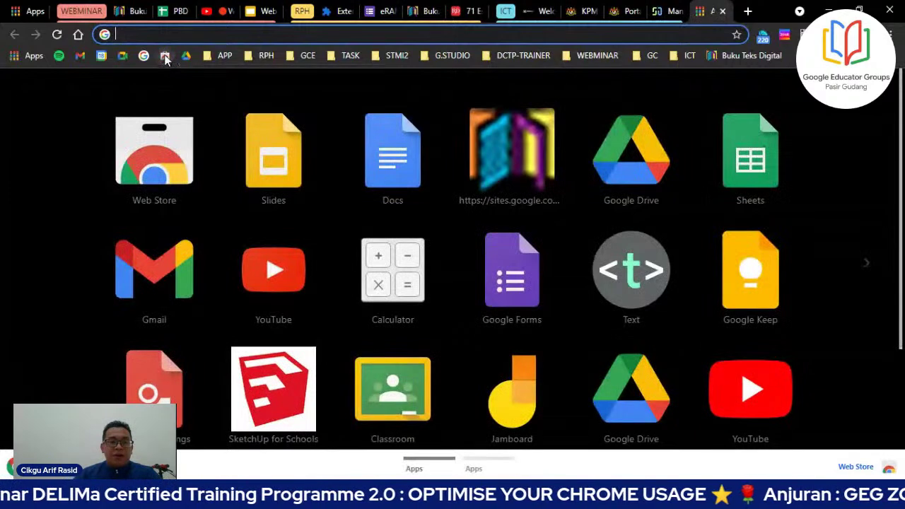
# - In the Chrome Web Store's Themes category, open the High Contrast Colorful theme's details
pyautogui.click(162, 59)
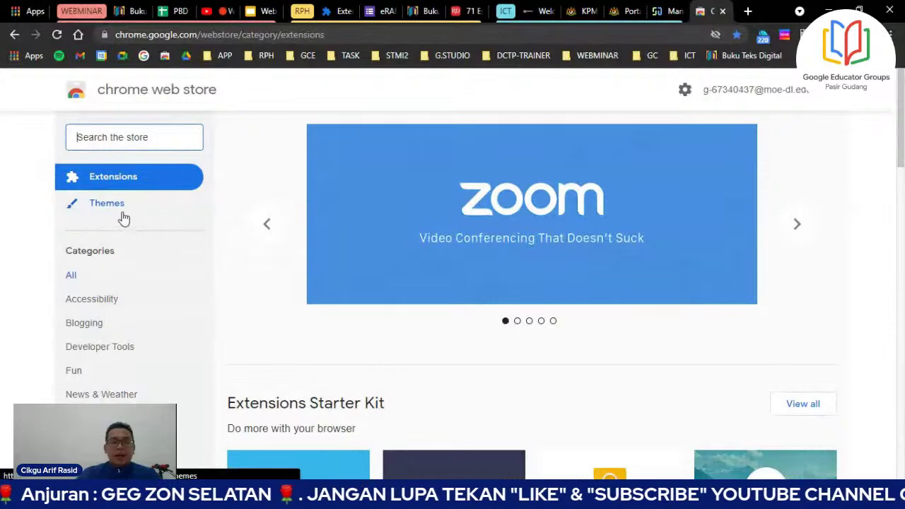
pyautogui.click(115, 211)
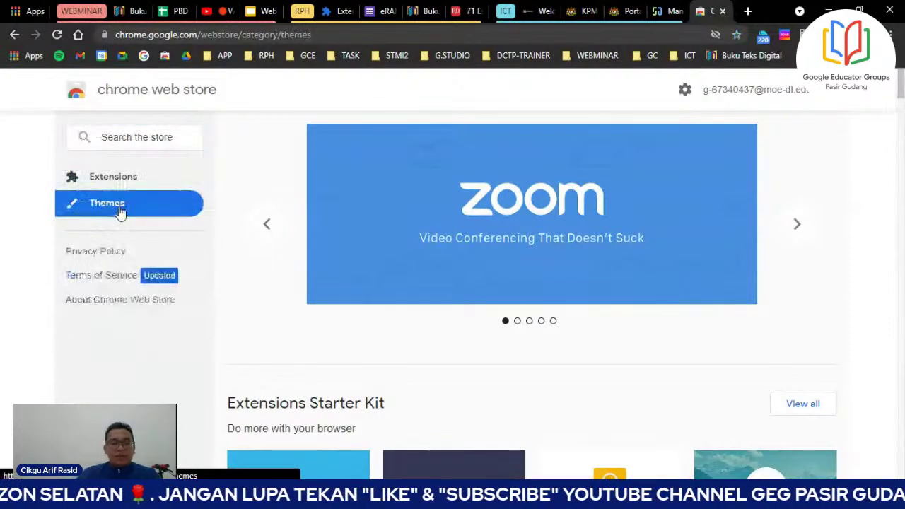
pyautogui.scroll(-3, 351, 241)
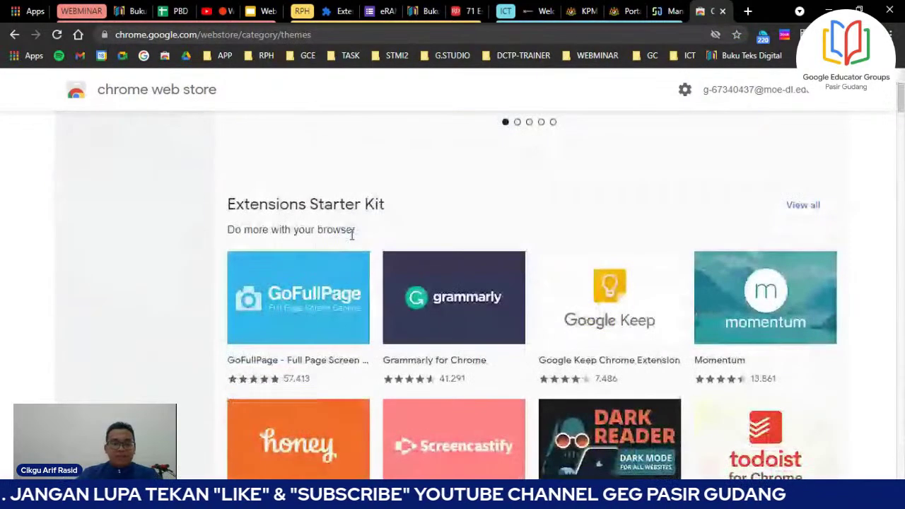
pyautogui.scroll(3, 350, 240)
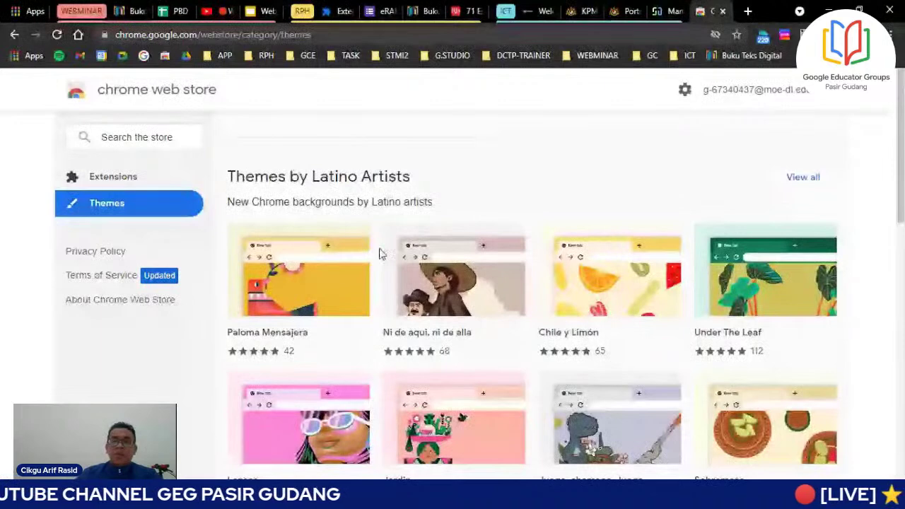
pyautogui.scroll(-1, 429, 265)
pyautogui.scroll(-5, 429, 266)
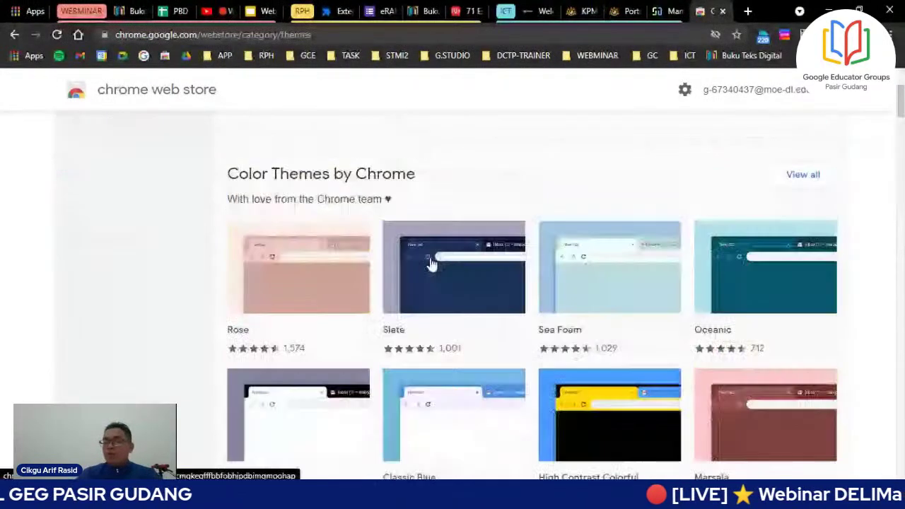
pyautogui.scroll(-4, 640, 301)
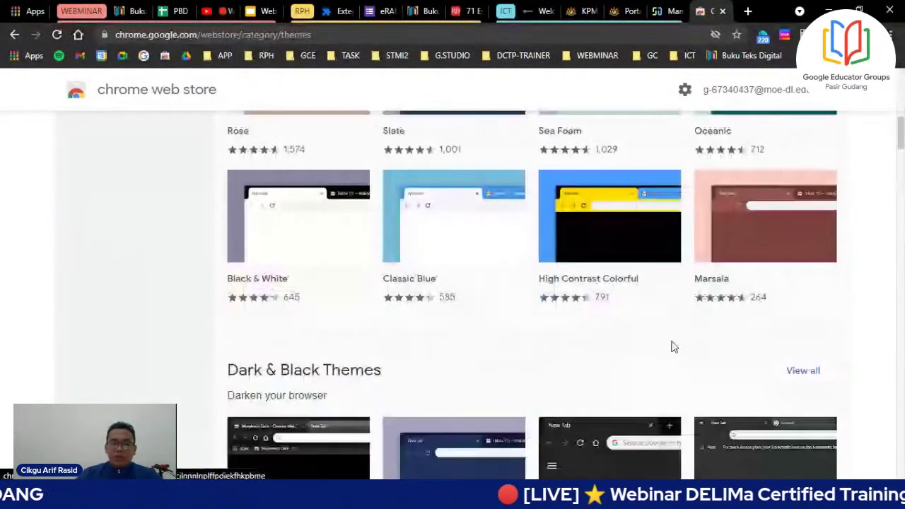
pyautogui.click(611, 207)
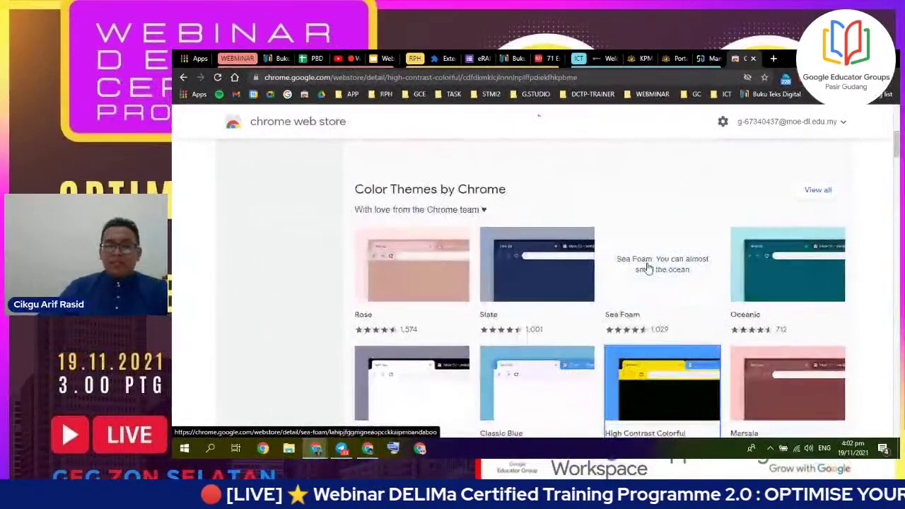
pyautogui.scroll(-5, 647, 267)
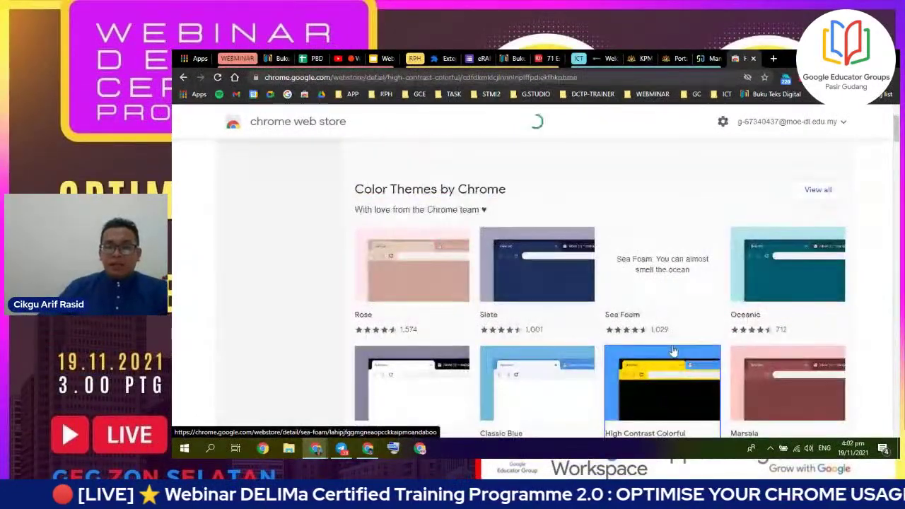
pyautogui.scroll(-1, 660, 293)
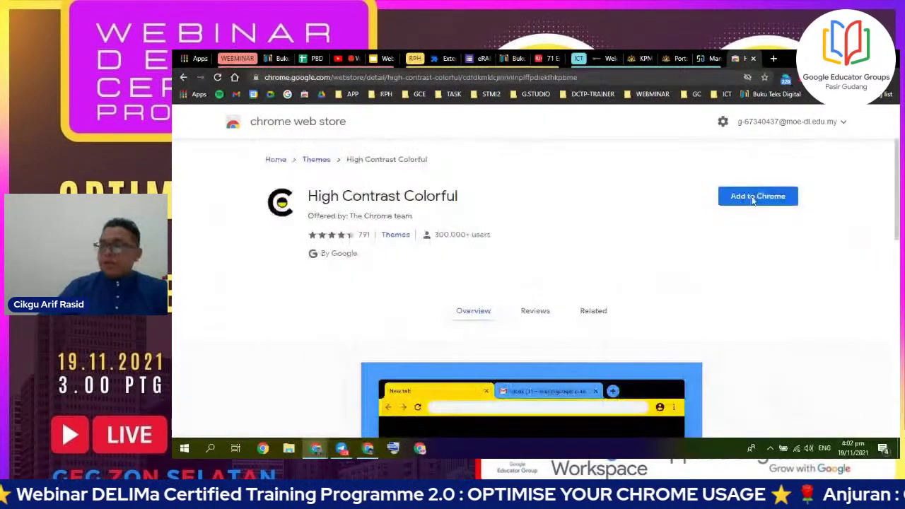
pyautogui.click(758, 196)
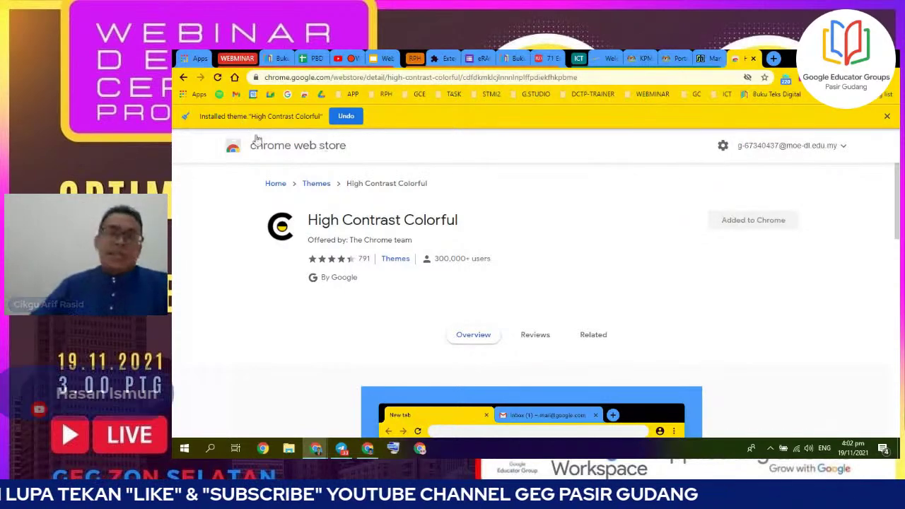
pyautogui.click(347, 117)
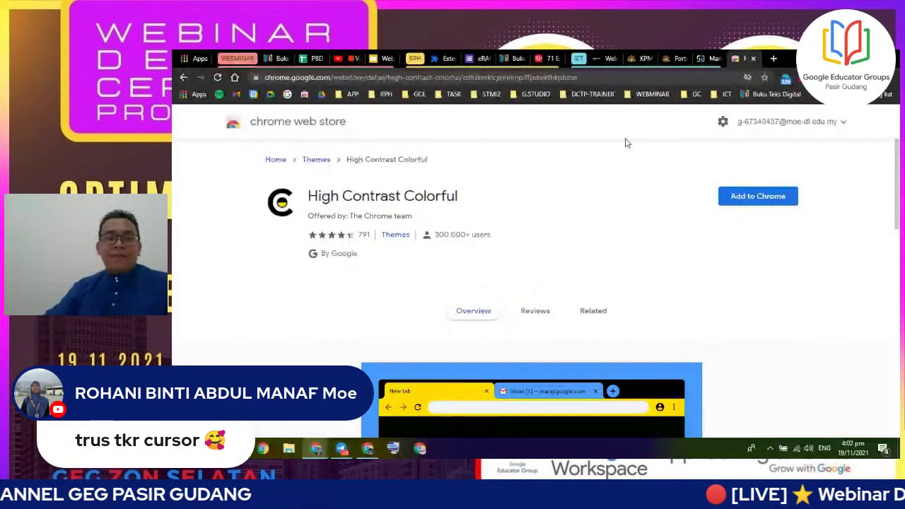
# - Return to Themes, bring up the Rose theme's page, and undo its install to keep the current theme
pyautogui.click(183, 78)
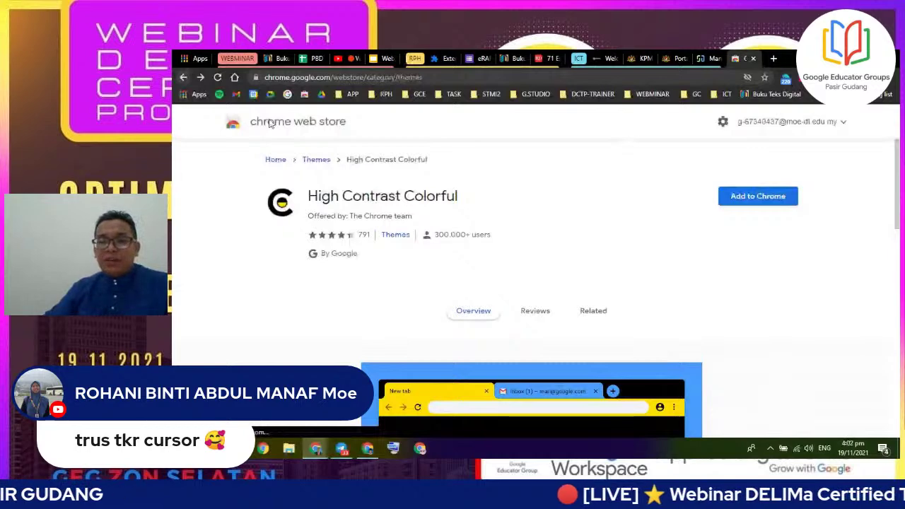
pyautogui.scroll(3, 566, 233)
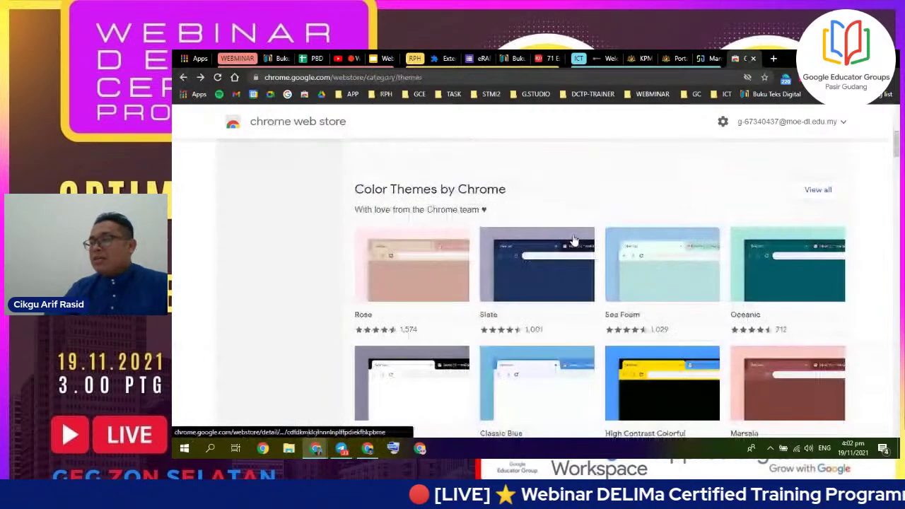
pyautogui.click(403, 269)
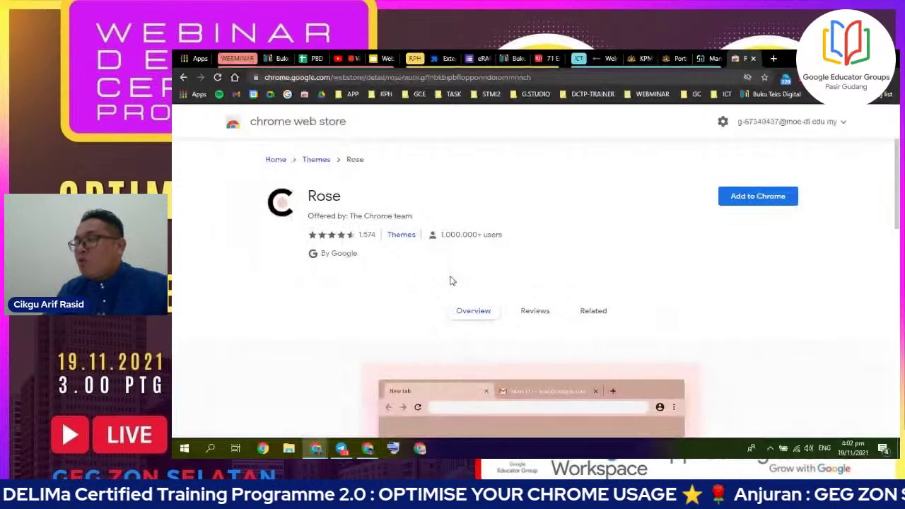
pyautogui.scroll(-2, 521, 247)
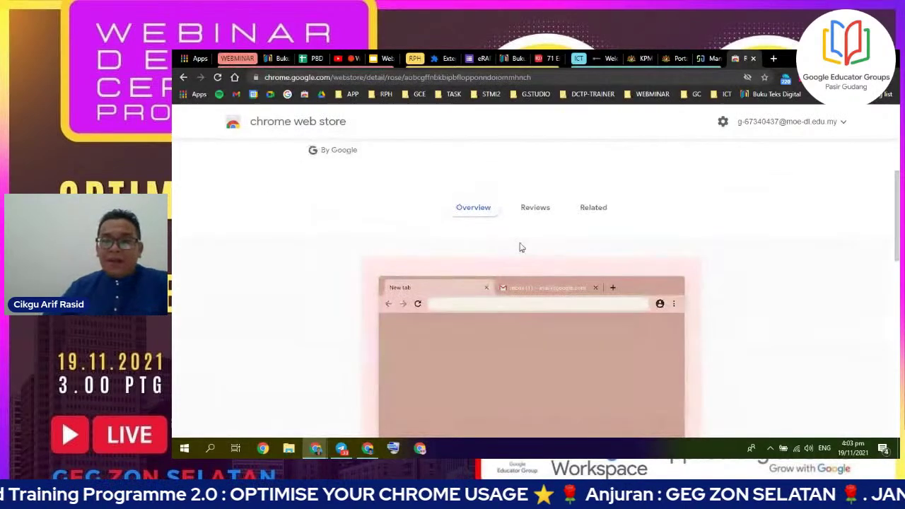
pyautogui.scroll(2, 636, 226)
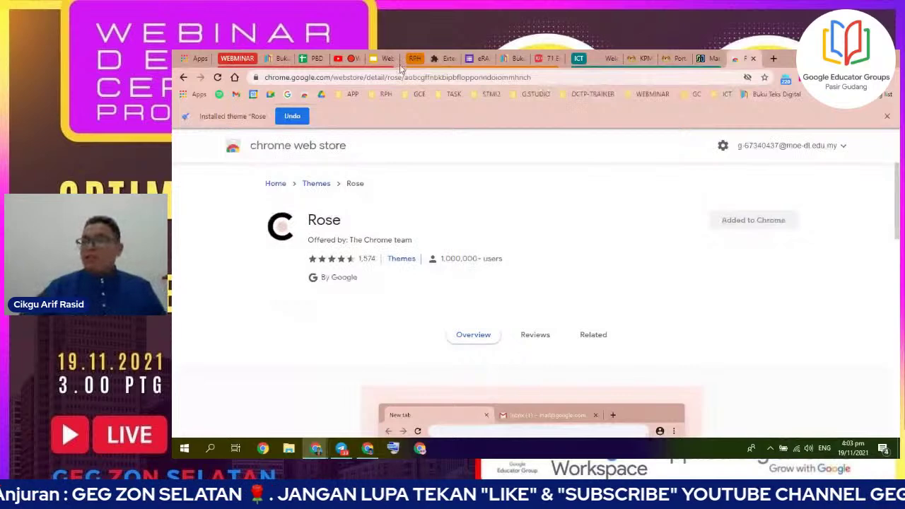
pyautogui.click(293, 116)
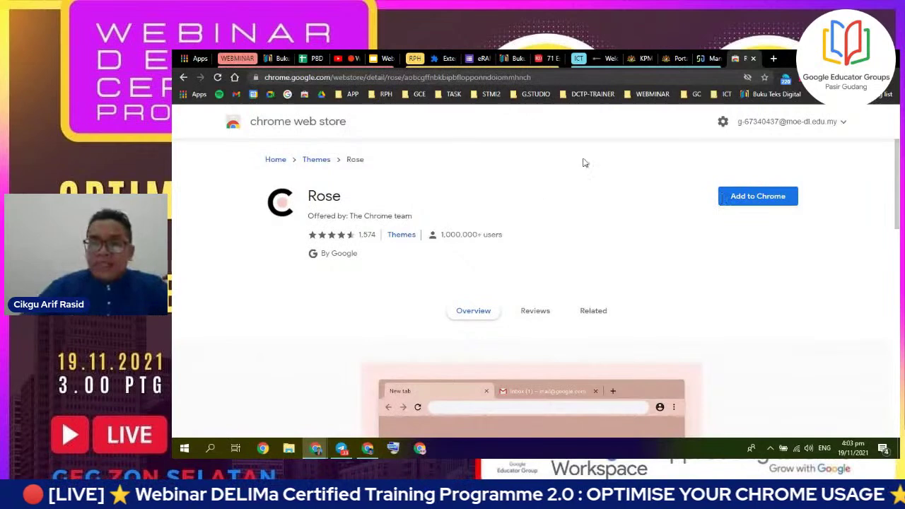
# - Switch Cute Cursors from the sun to the purple flower cursor, visiting the ICT tab before and after
pyautogui.click(712, 60)
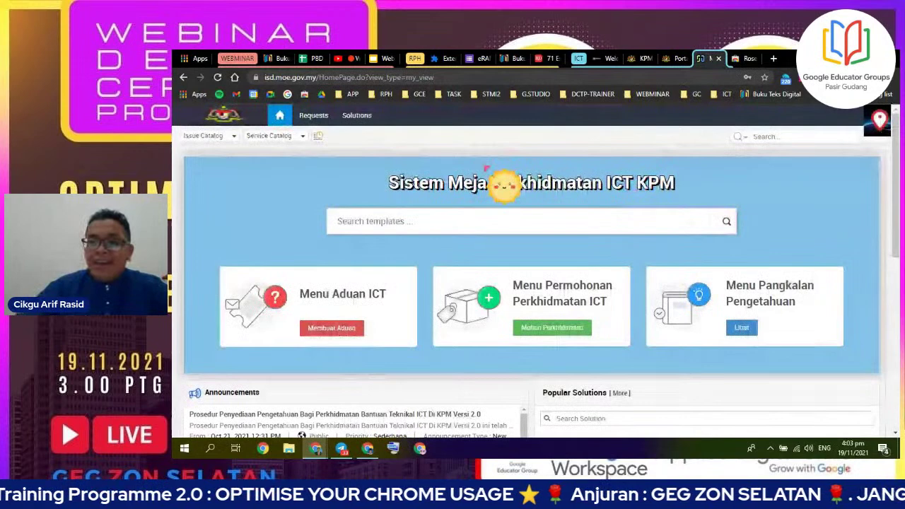
pyautogui.click(735, 59)
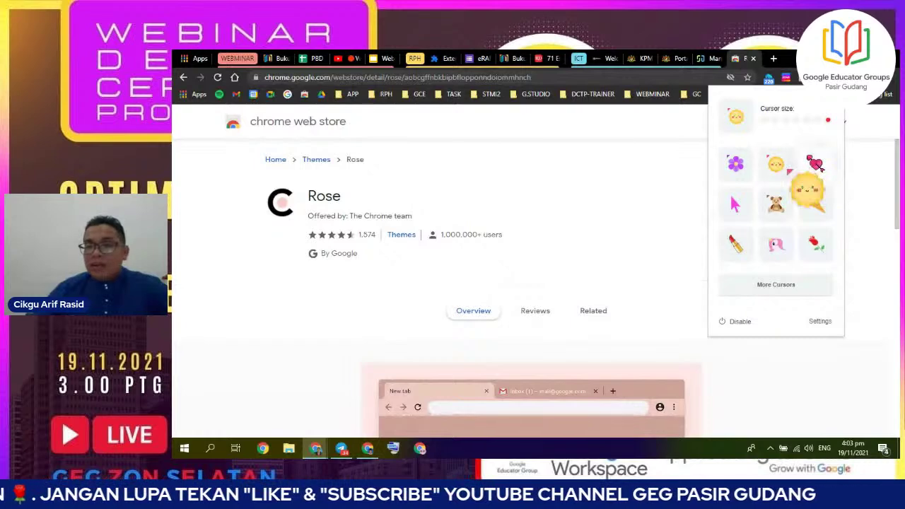
pyautogui.click(748, 170)
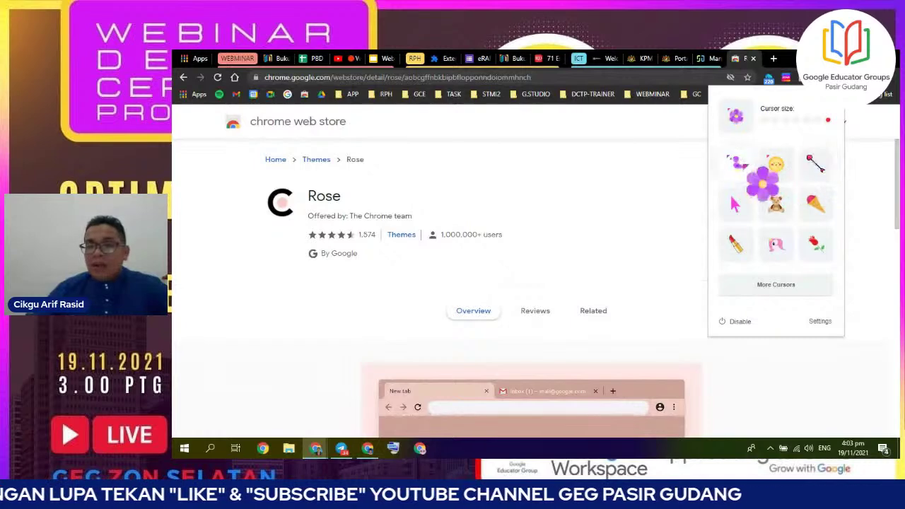
pyautogui.click(609, 153)
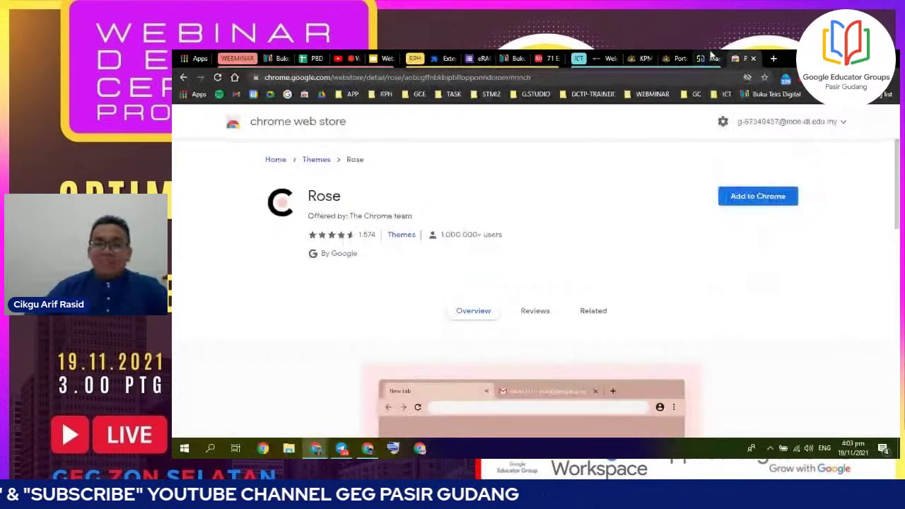
pyautogui.click(710, 58)
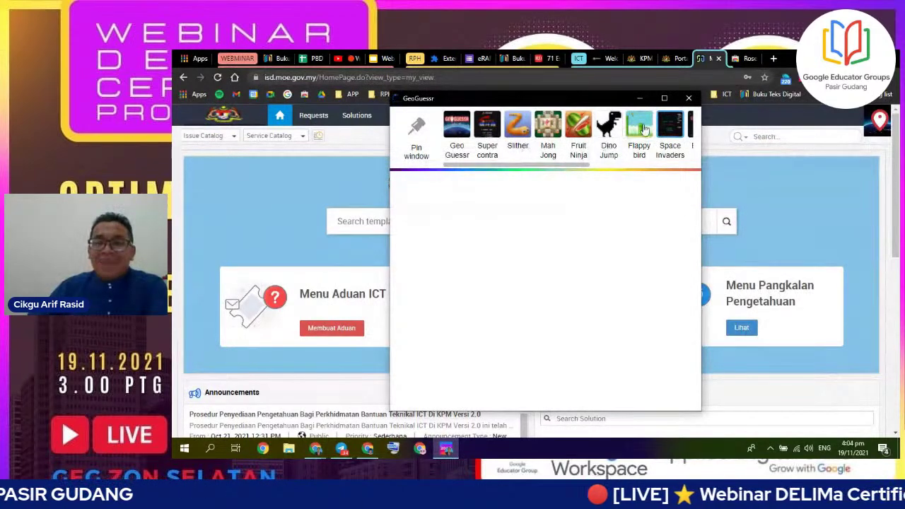
# - Play Flappy Bird from the games extension, flapping between pipes, then close the game window
pyautogui.click(642, 127)
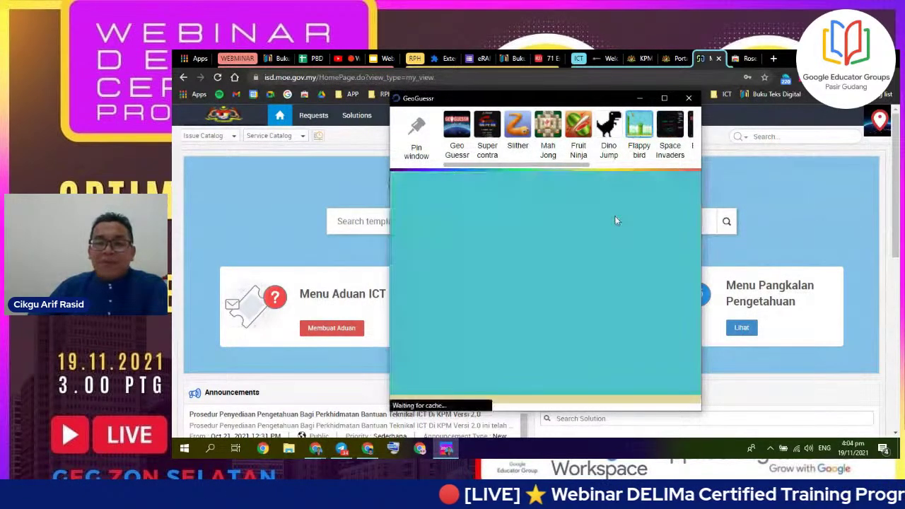
pyautogui.click(553, 263)
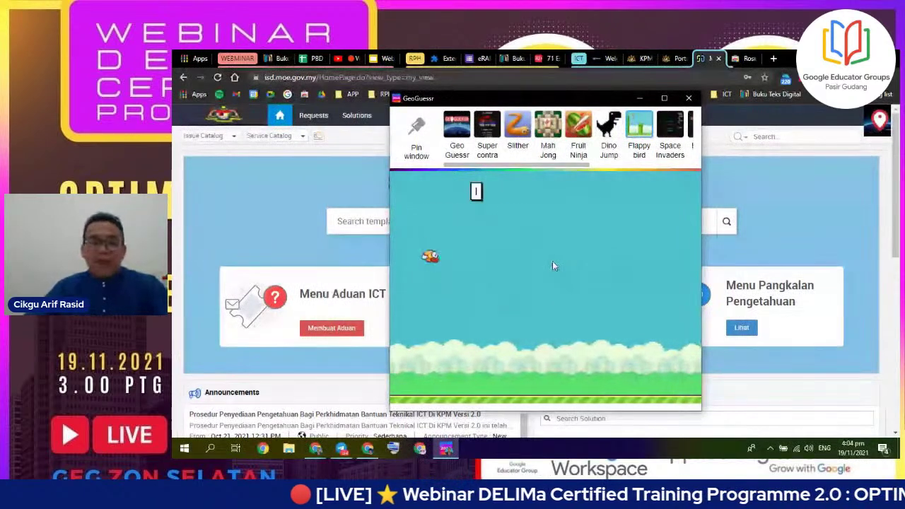
pyautogui.click(553, 263)
pyautogui.click(553, 265)
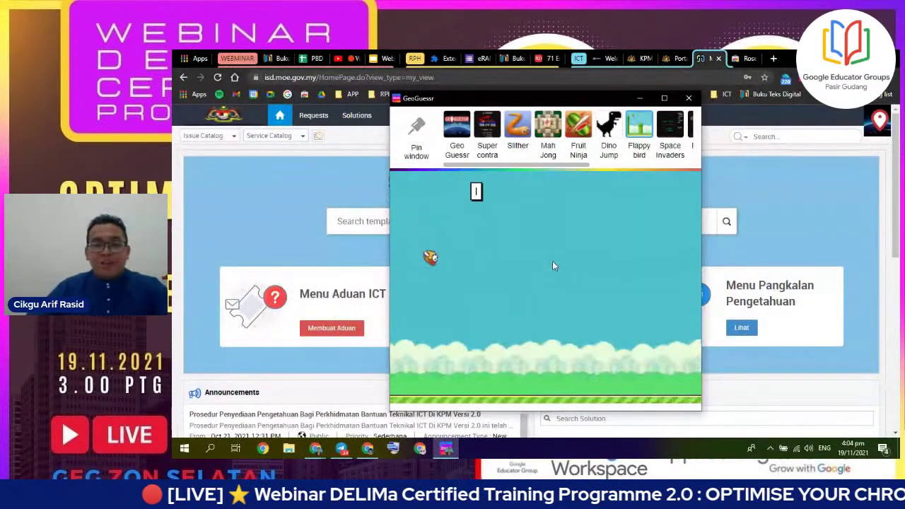
pyautogui.click(554, 265)
pyautogui.click(553, 265)
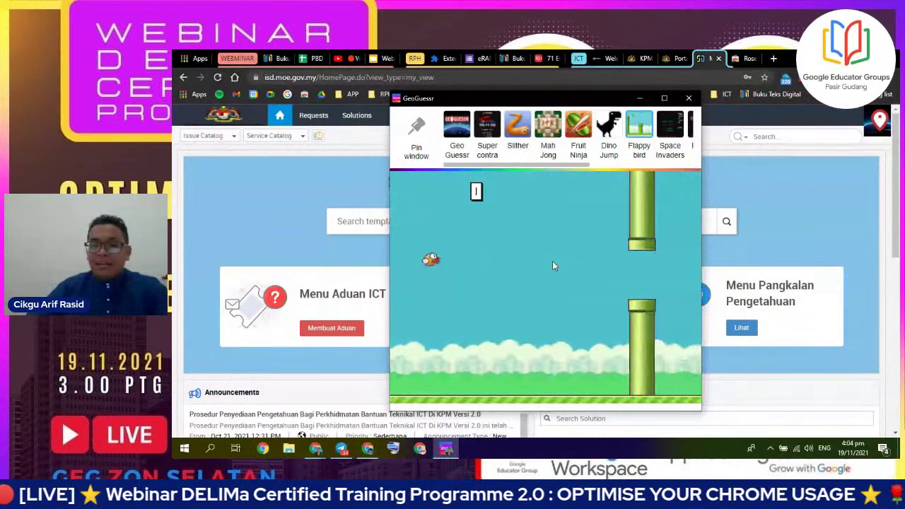
pyautogui.click(553, 265)
pyautogui.click(553, 265)
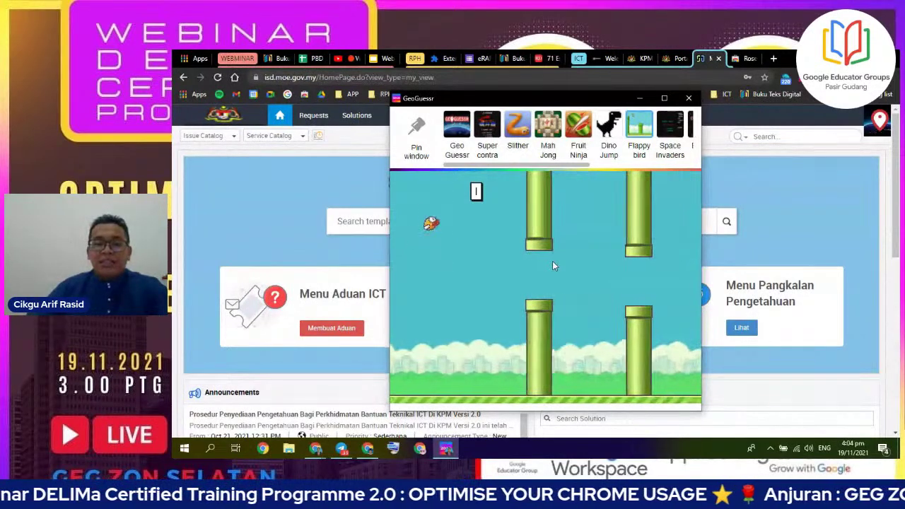
pyautogui.click(553, 265)
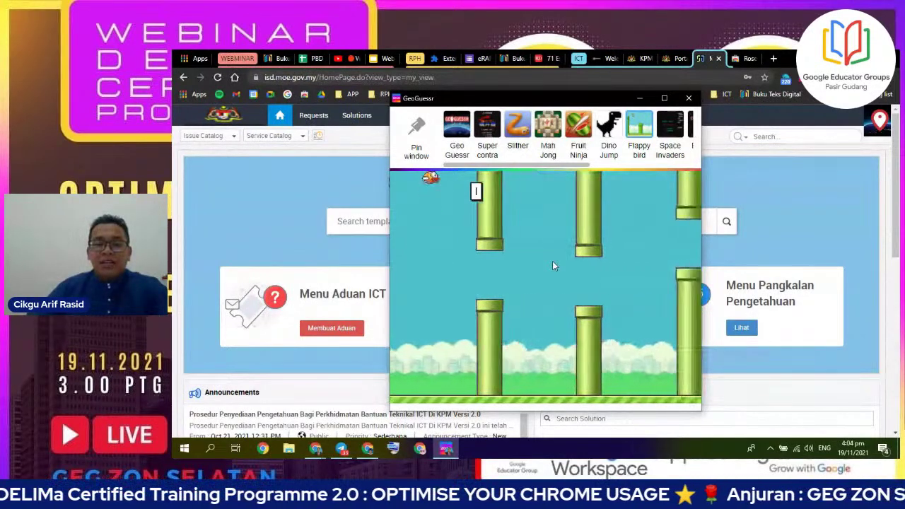
pyautogui.click(684, 98)
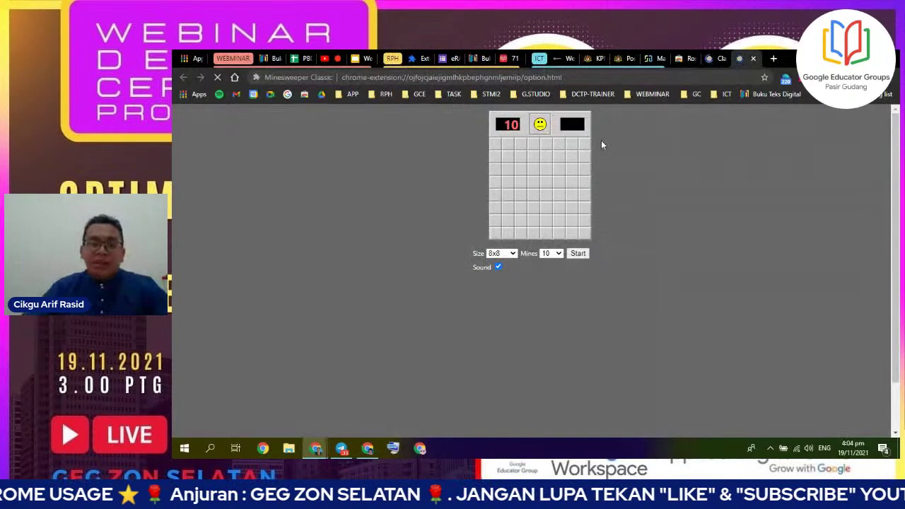
# - Reveal Minesweeper cells until a mine ends the game, then close the Minesweeper tab
pyautogui.click(518, 160)
pyautogui.click(571, 169)
pyautogui.click(584, 208)
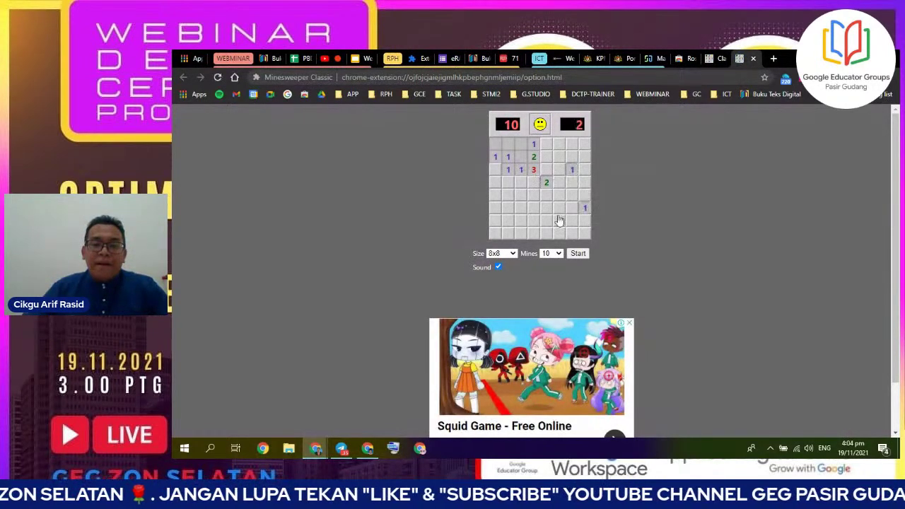
pyautogui.click(523, 221)
pyautogui.click(559, 196)
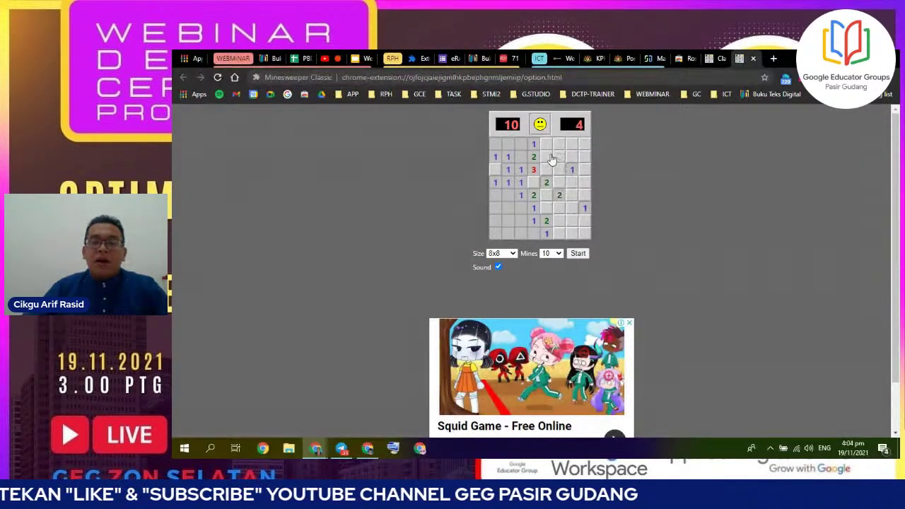
pyautogui.click(551, 158)
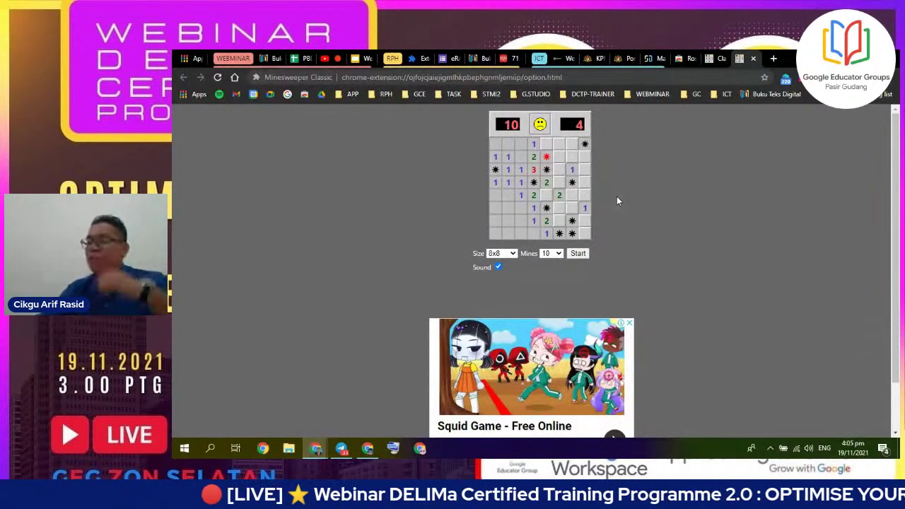
pyautogui.click(753, 60)
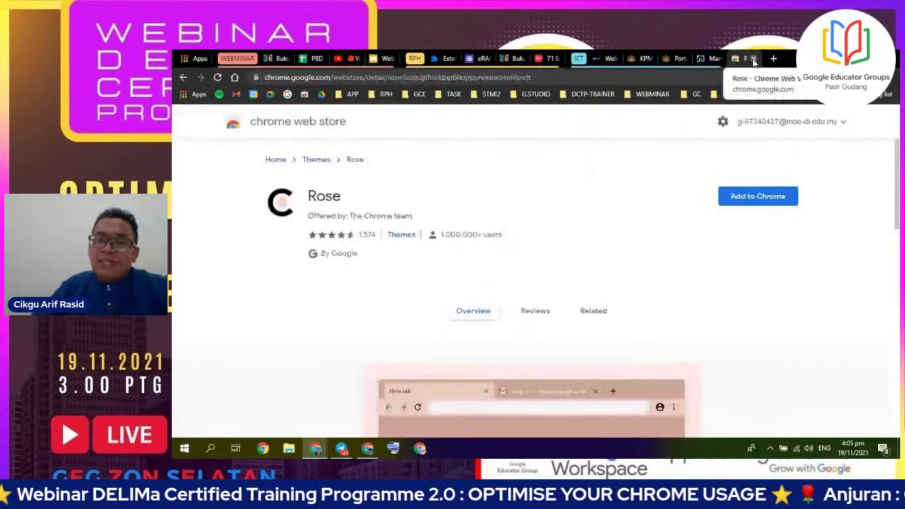
# - Close the Rose theme tab, dismiss the Custom Cursor panel, and start a fresh Apps-page tab
pyautogui.click(754, 60)
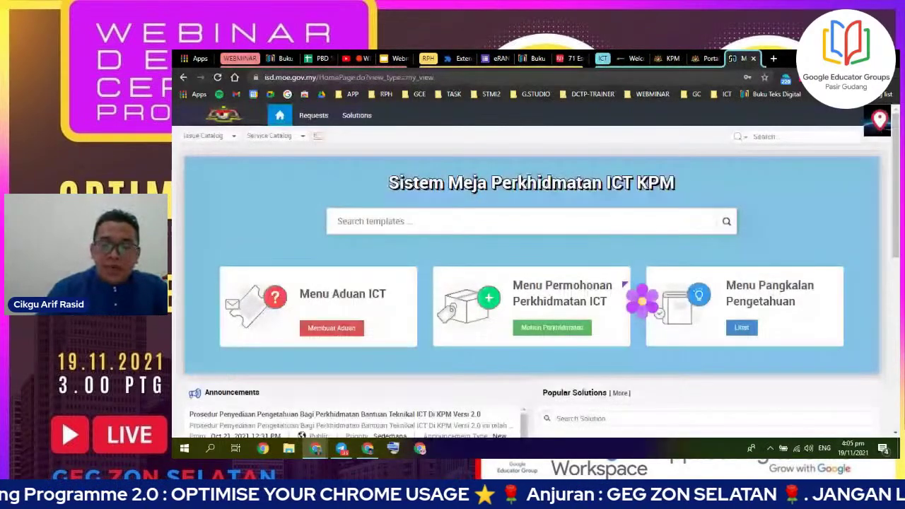
pyautogui.click(785, 77)
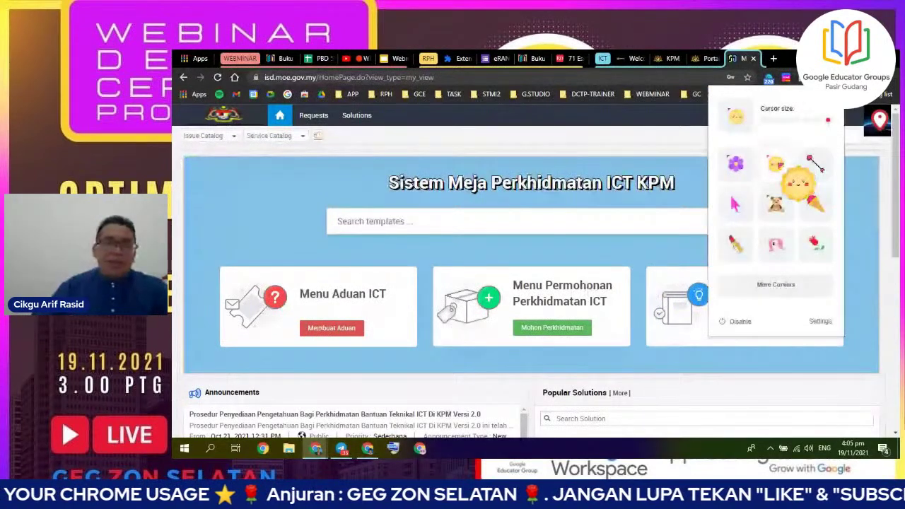
pyautogui.click(283, 184)
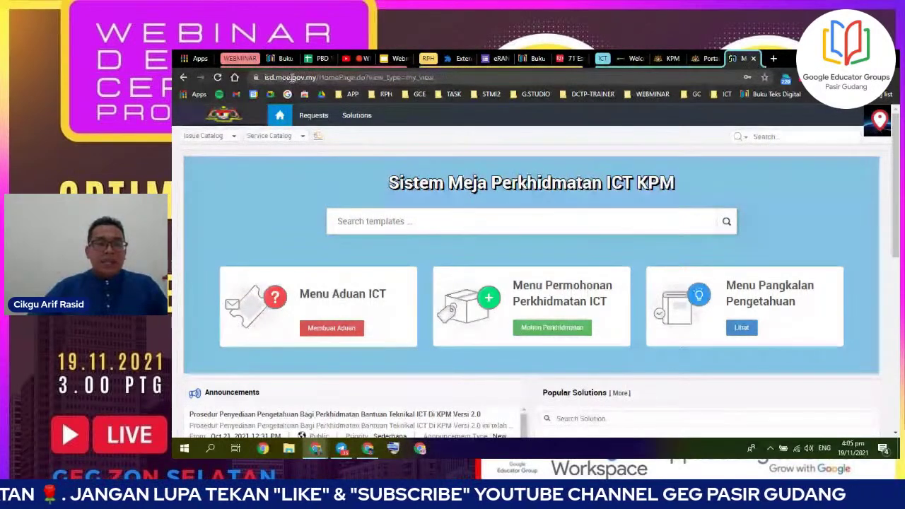
pyautogui.click(323, 77)
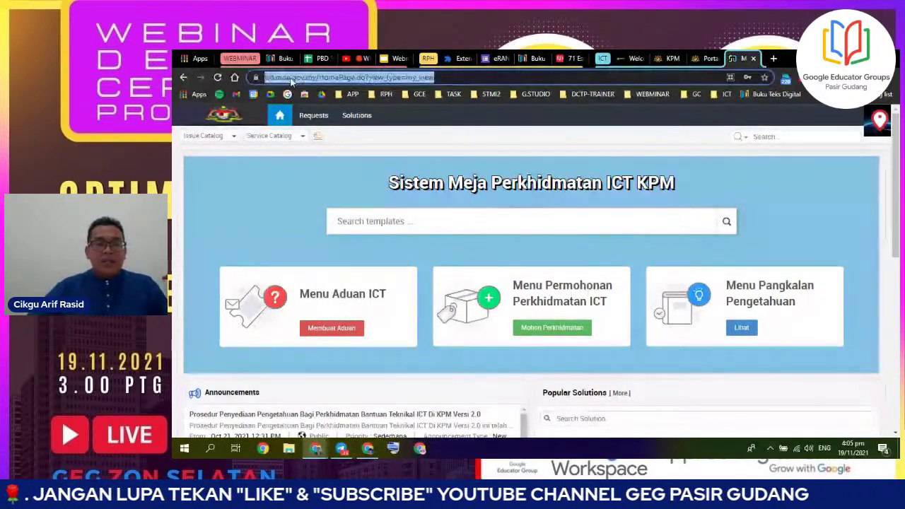
pyautogui.click(773, 58)
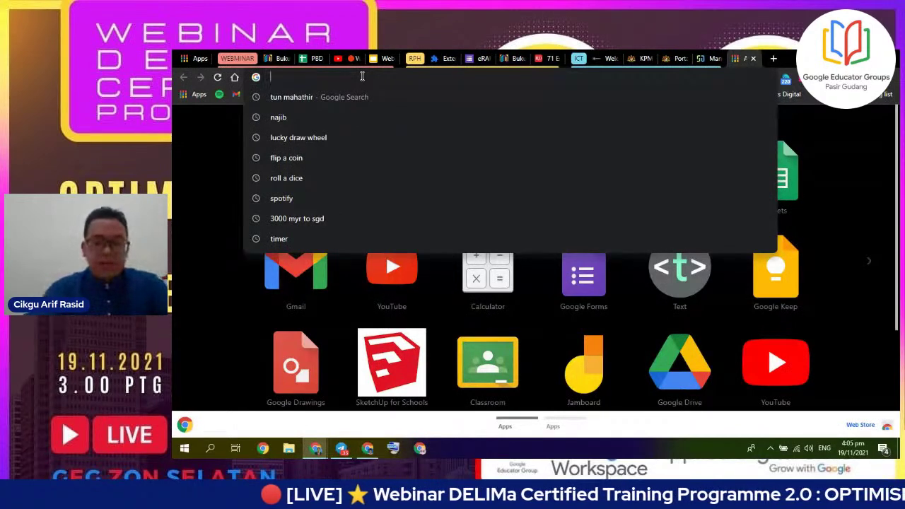
# - Search Google for 4X6544 and collapse the ICT, RPH and WEBINAR tab groups
pyautogui.write('4X6544')
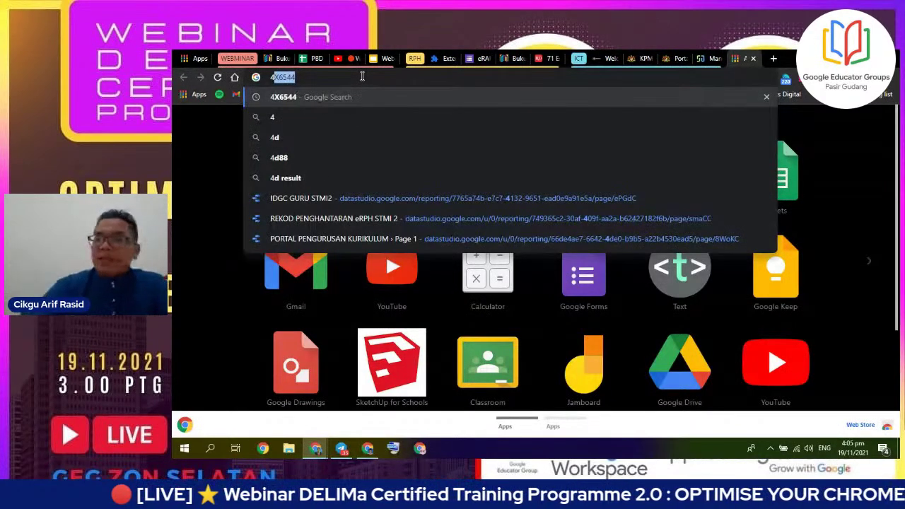
pyautogui.click(306, 104)
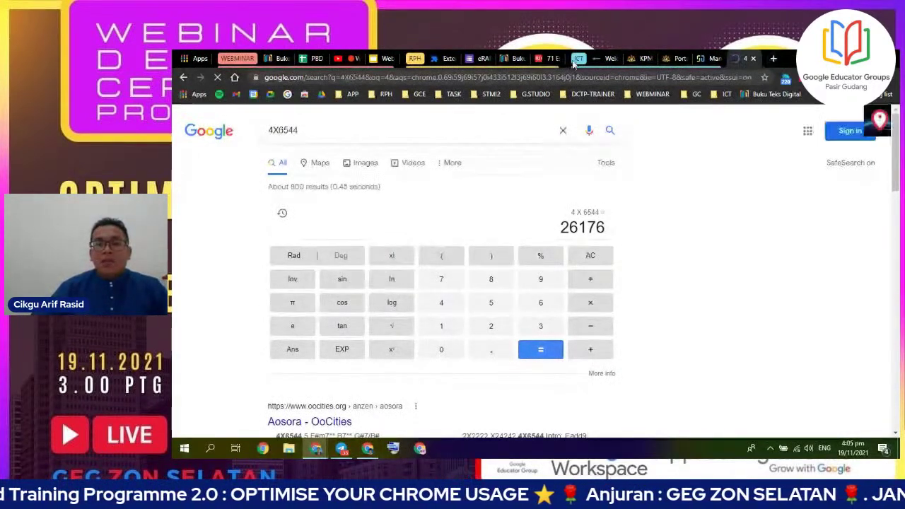
pyautogui.click(578, 58)
pyautogui.click(417, 57)
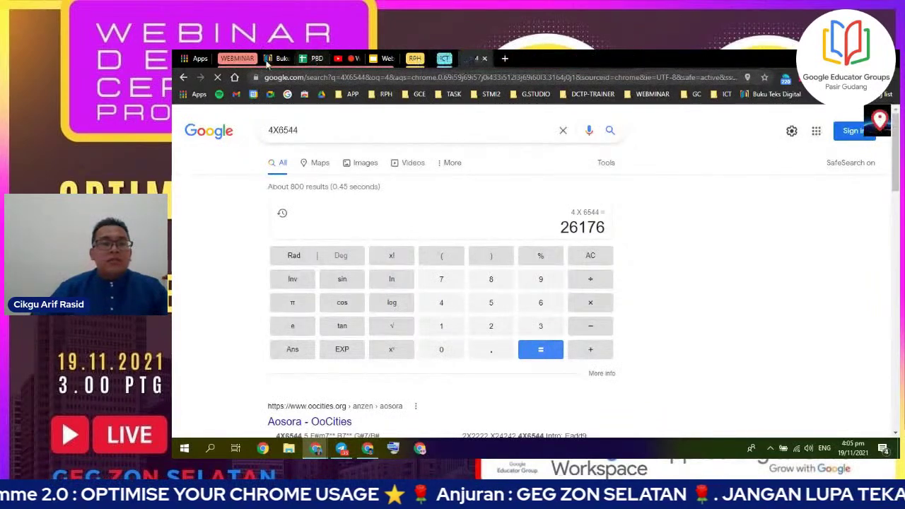
pyautogui.click(237, 58)
# - Search 'timer' and '3 meter to feet' (9.84252 feet) in new tabs, then close the conversion tab
pyautogui.click(368, 58)
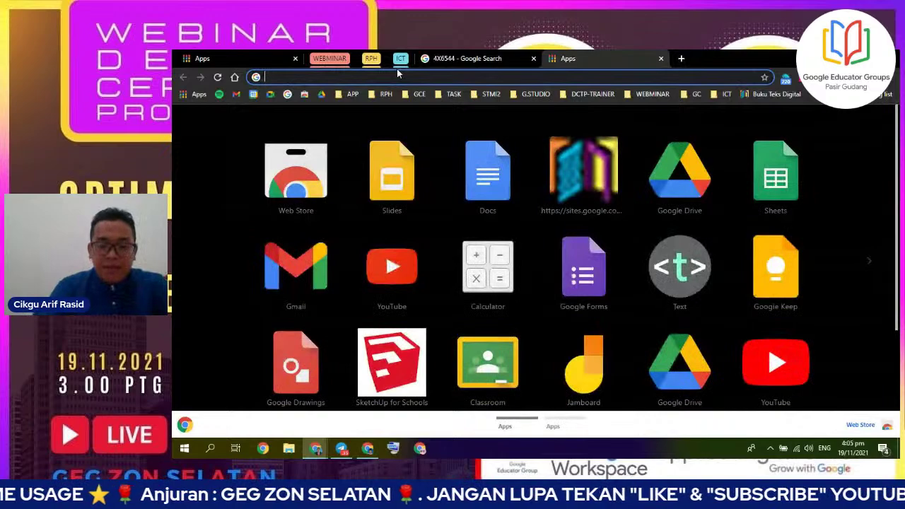
pyautogui.write('TIMER')
pyautogui.press('Return')
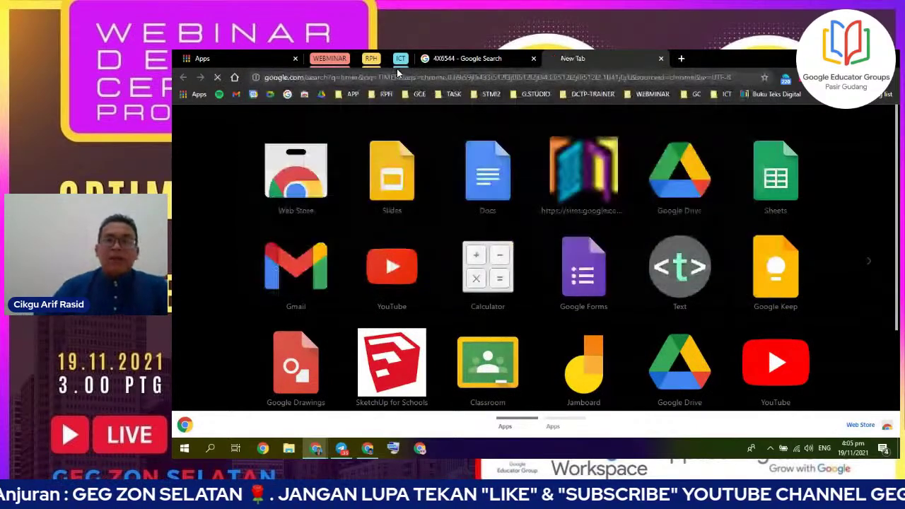
pyautogui.click(681, 58)
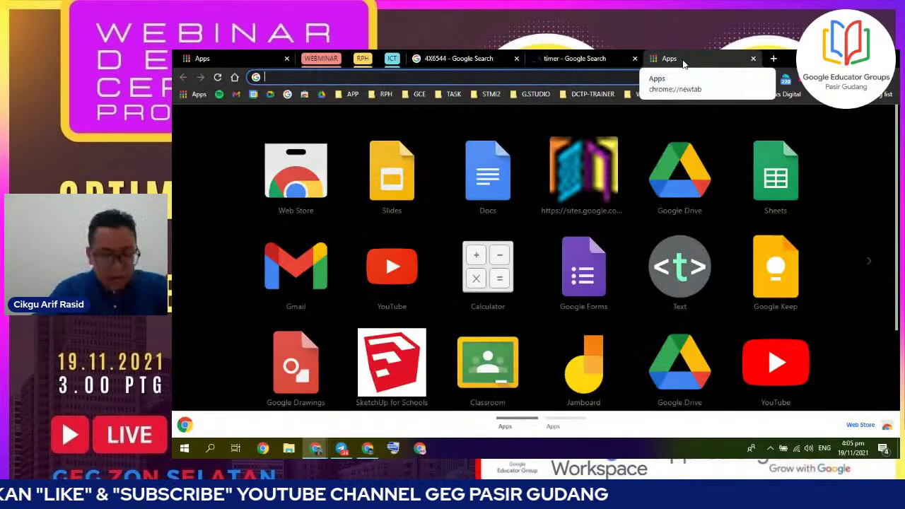
pyautogui.write('3 METER')
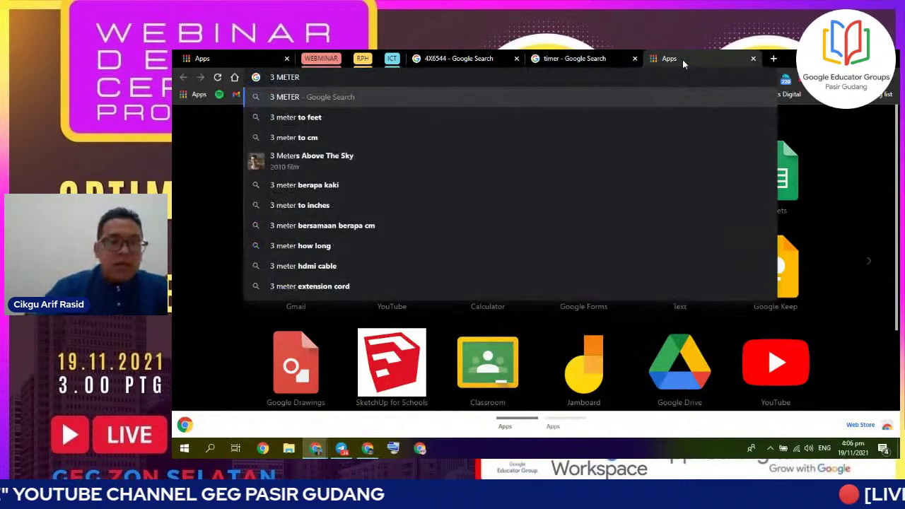
pyautogui.click(331, 115)
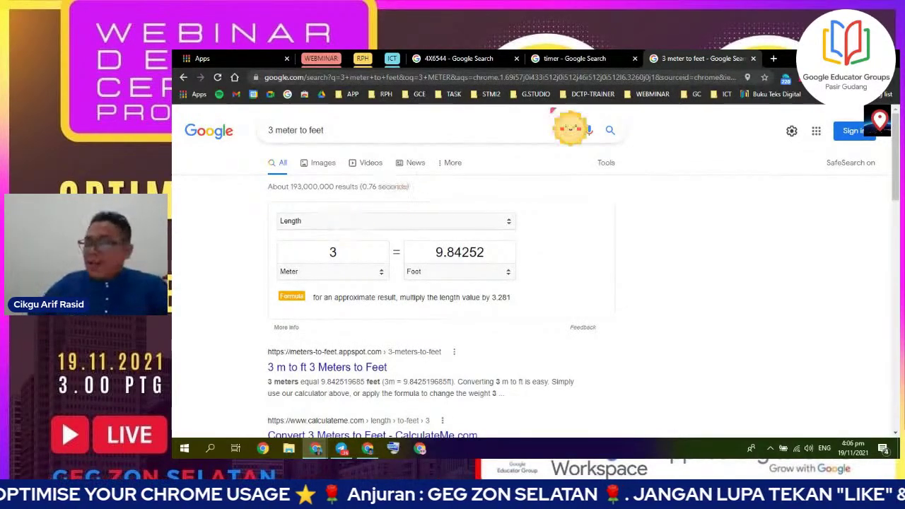
pyautogui.click(751, 58)
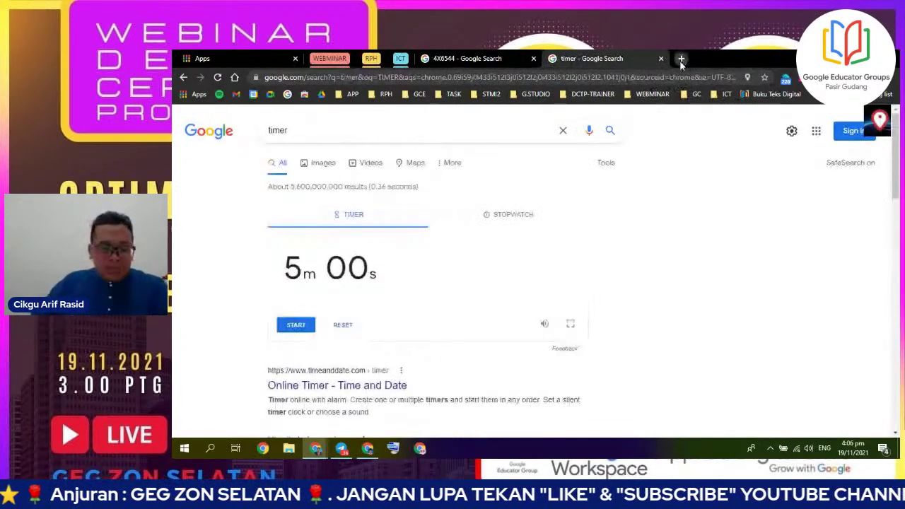
# - Search 'flip a coin' in a new tab and flip again until it lands on Tails
pyautogui.click(680, 59)
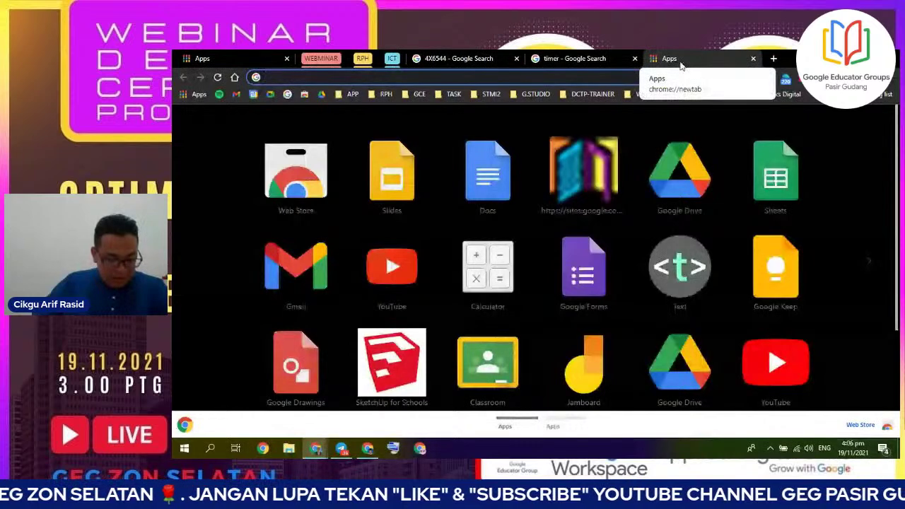
pyautogui.write('F')
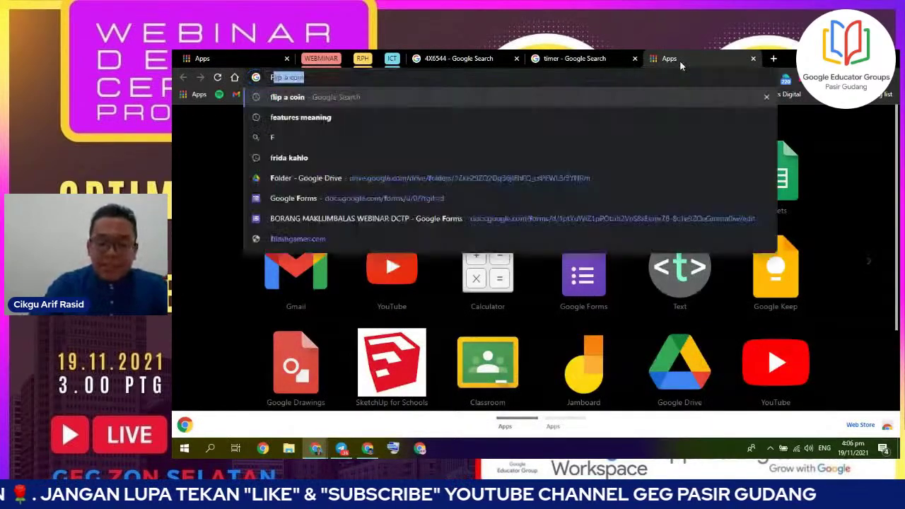
pyautogui.write('LIP A COIN')
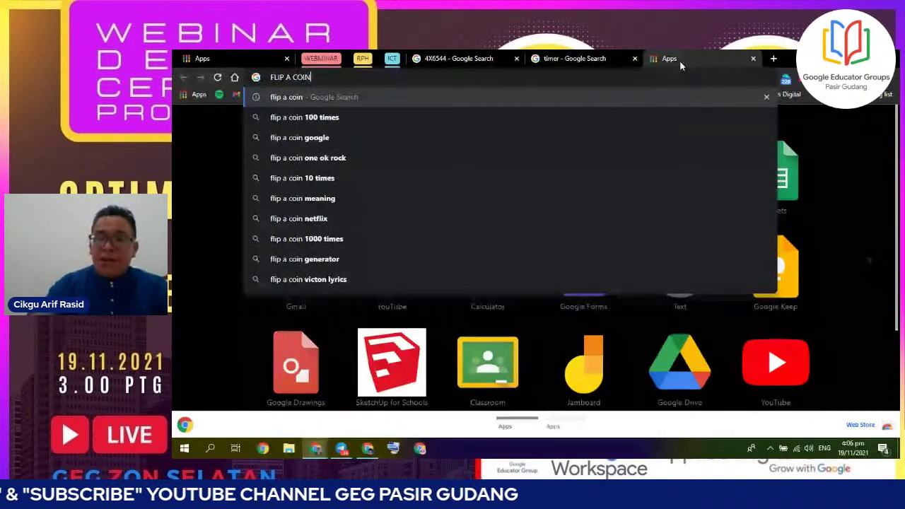
pyautogui.press('Return')
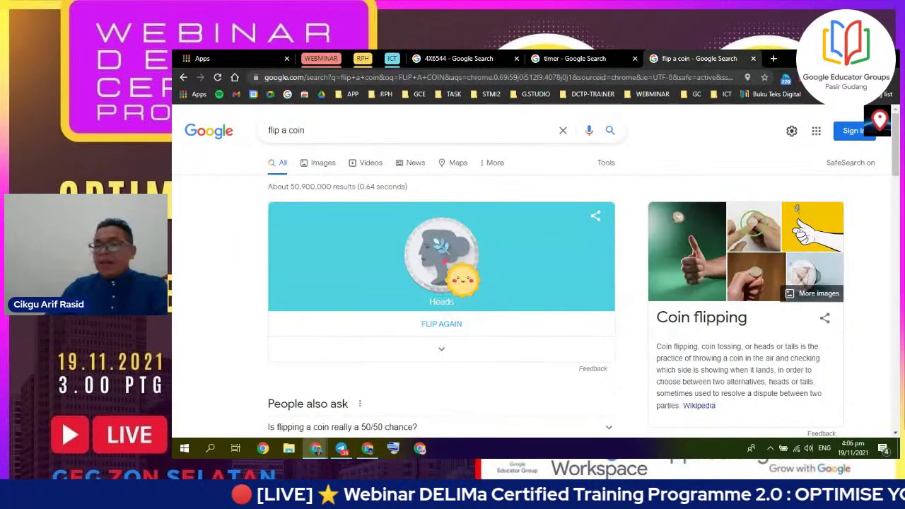
pyautogui.click(453, 323)
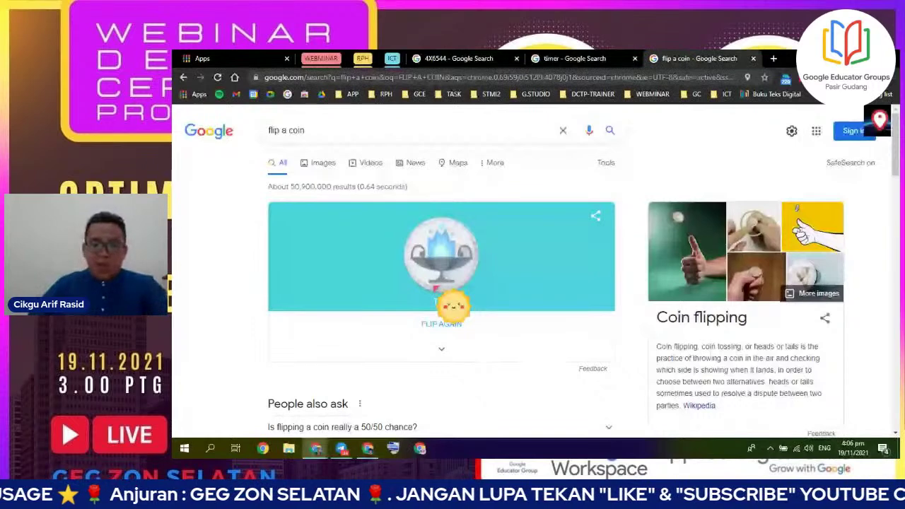
pyautogui.click(773, 59)
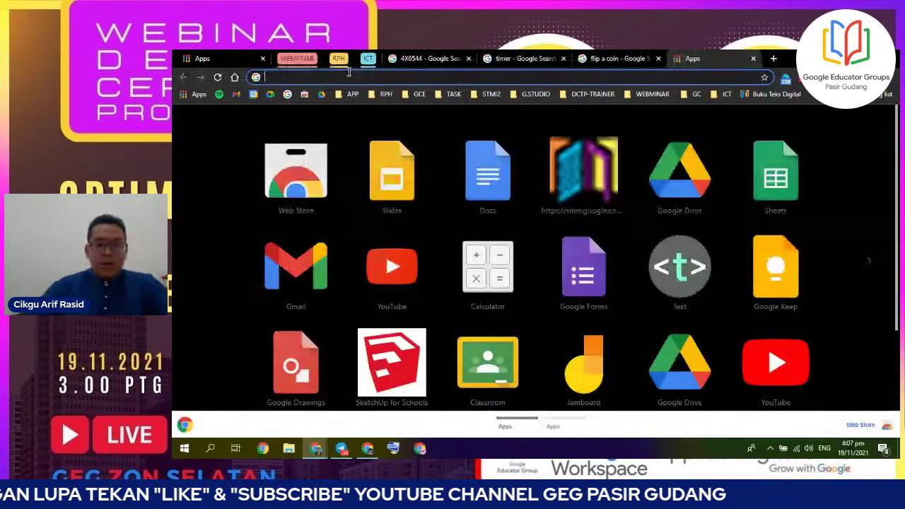
# - Search 'roll a dice' and roll the die four times, ending on a 4
pyautogui.write('ROLL A D')
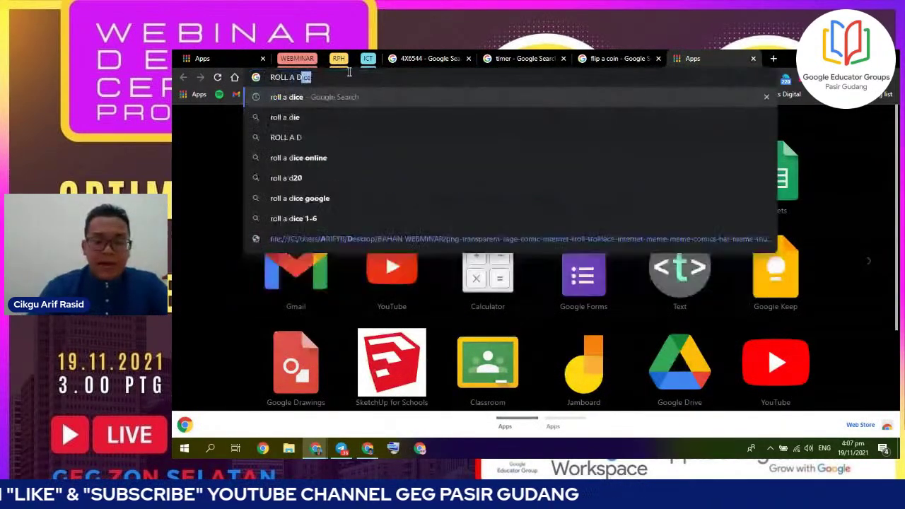
pyautogui.write('ICE')
pyautogui.press('Return')
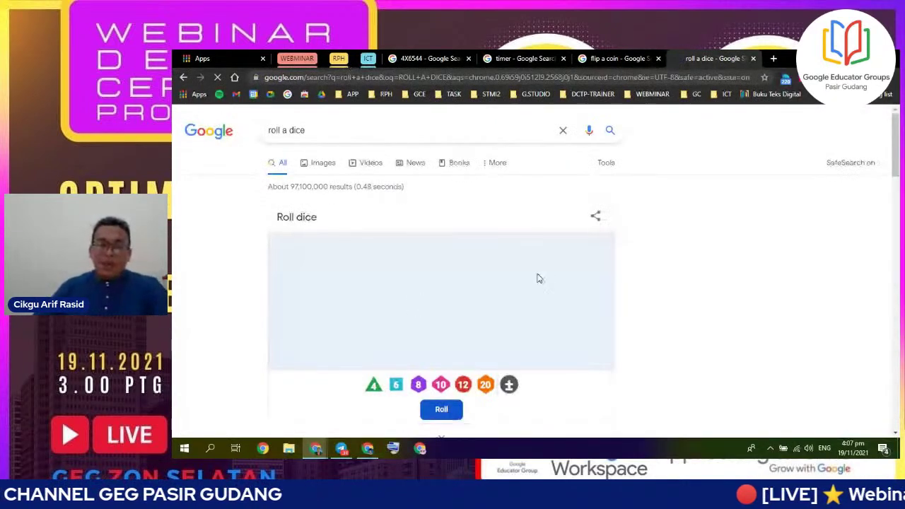
pyautogui.scroll(-2, 570, 281)
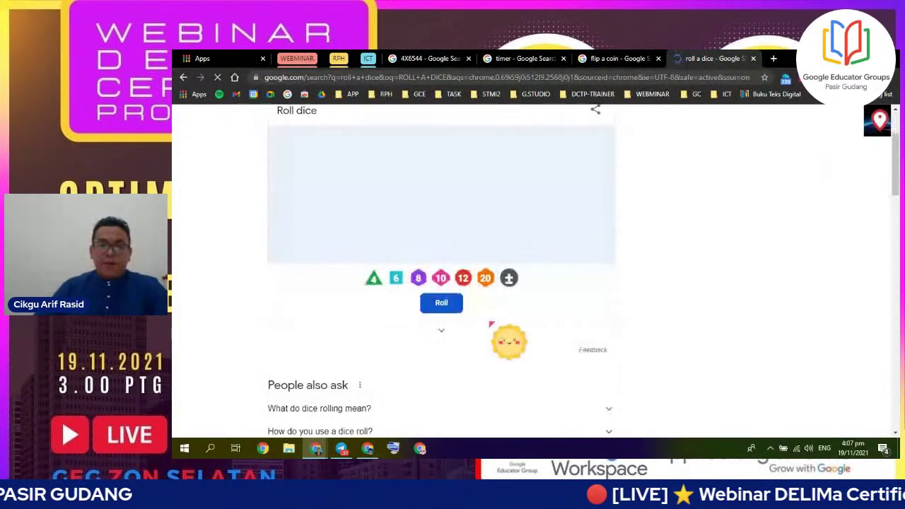
pyautogui.scroll(1, 570, 280)
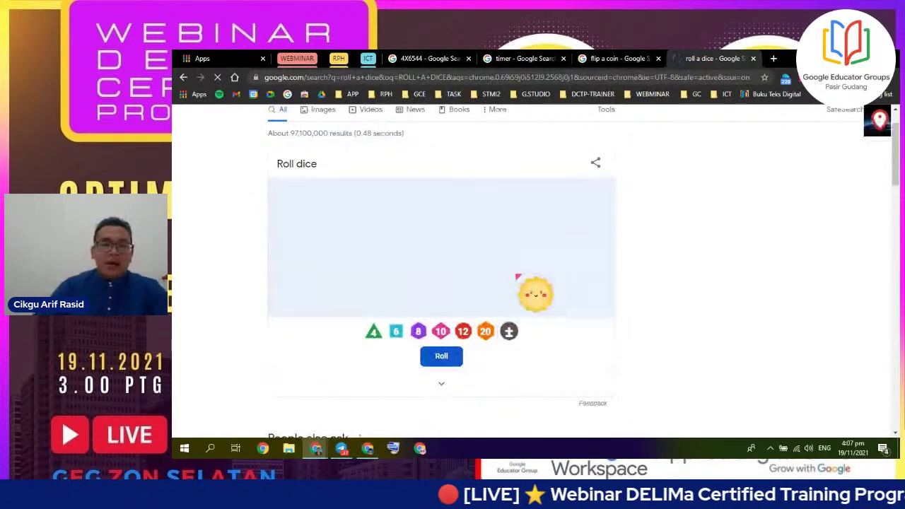
pyautogui.click(439, 359)
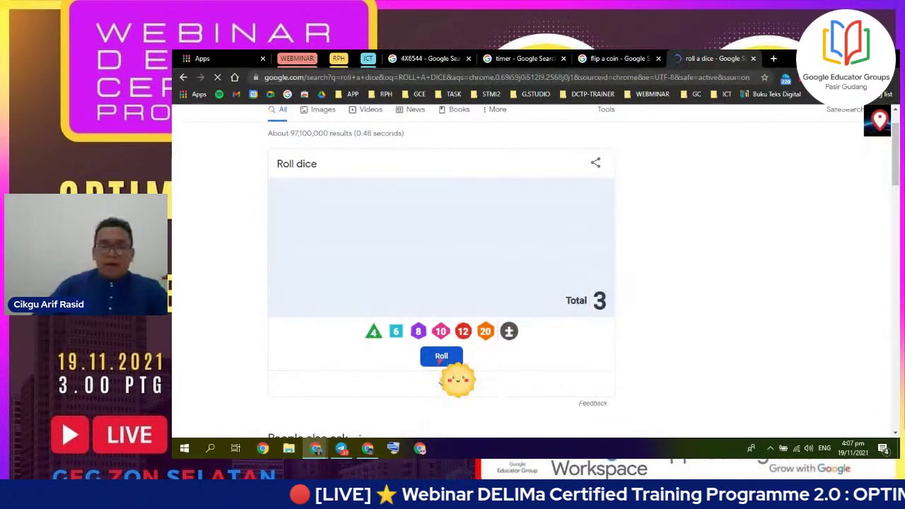
pyautogui.click(443, 357)
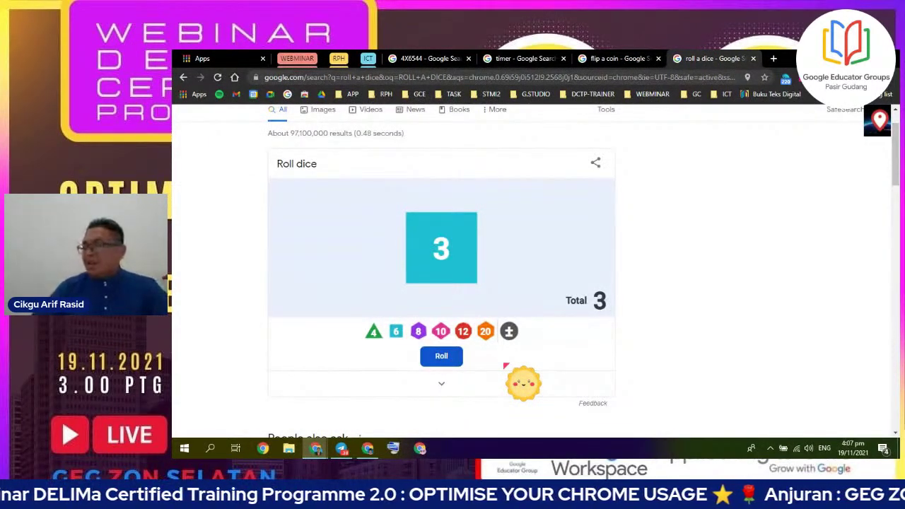
pyautogui.click(434, 355)
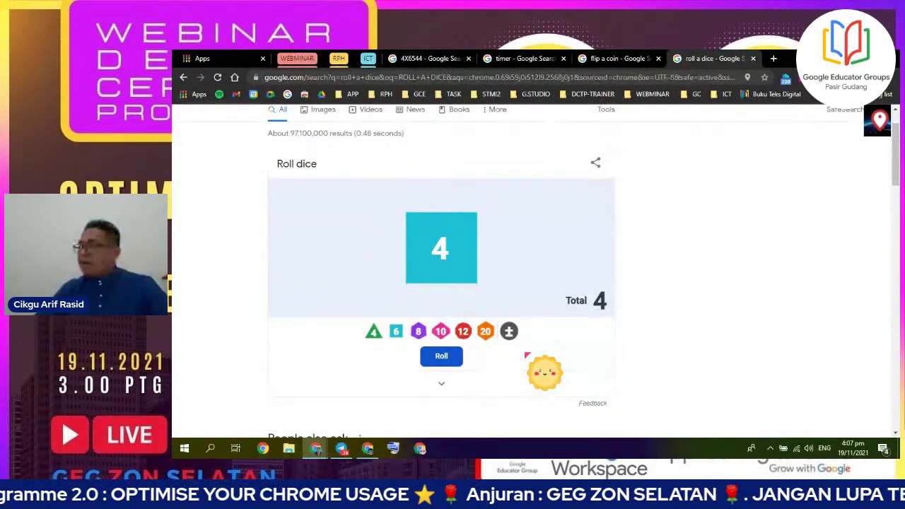
pyautogui.click(439, 356)
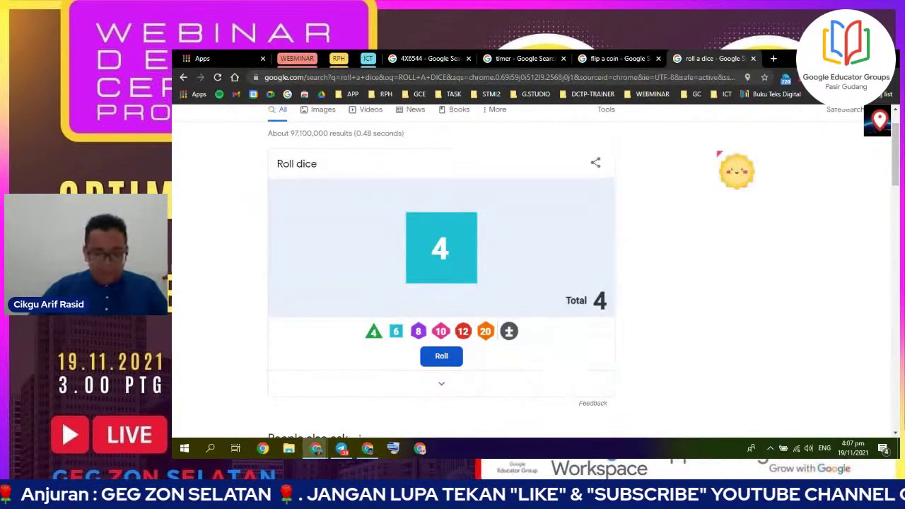
pyautogui.click(774, 59)
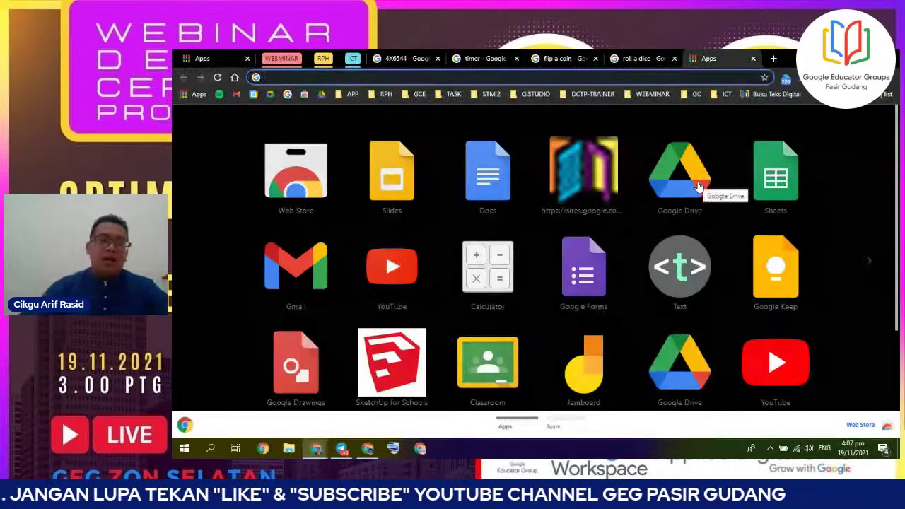
# - Search '3000 MYR TO SGD' to get 974.64 Singapore Dollars, then start another new tab
pyautogui.write('3000 ')
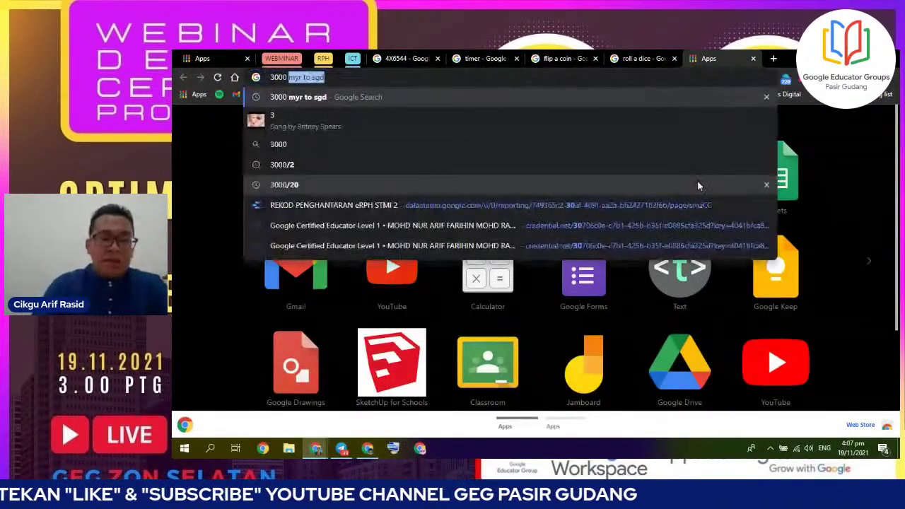
pyautogui.write('MYR TO S')
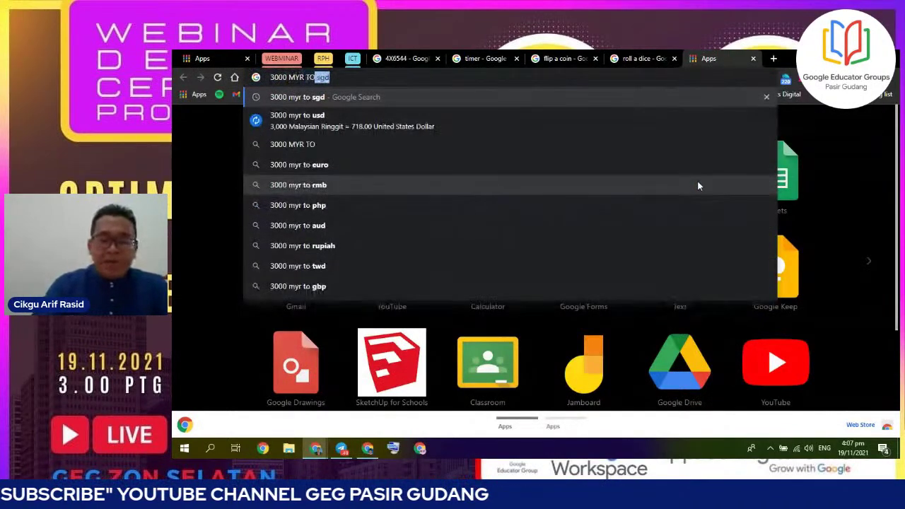
pyautogui.write('GD')
pyautogui.press('Return')
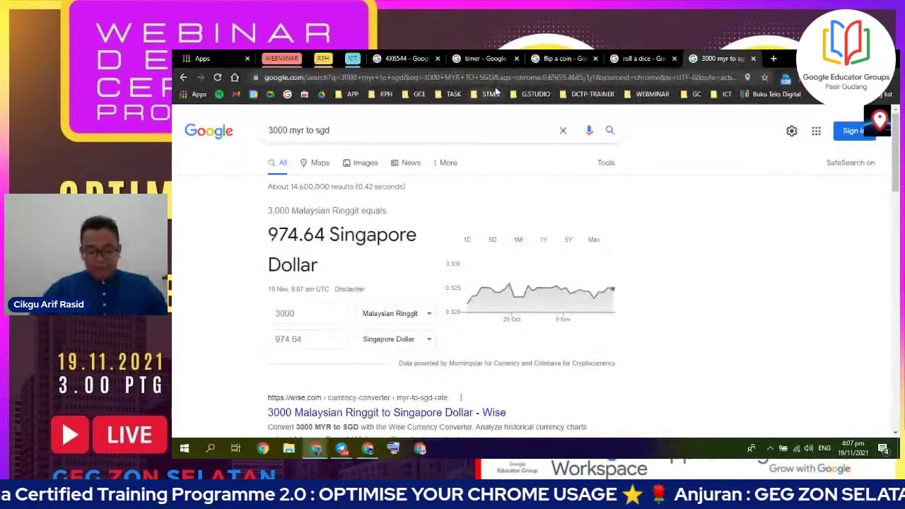
pyautogui.click(773, 59)
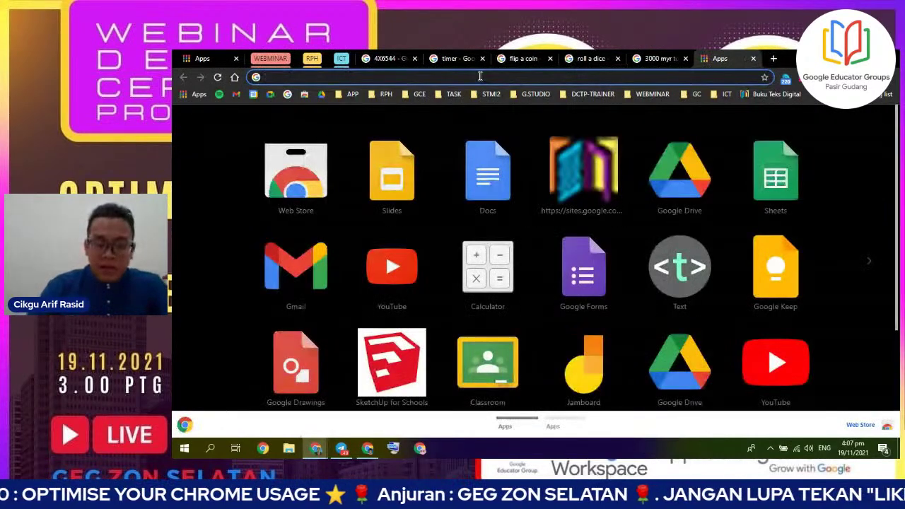
# - Search 'lucky draw wheel' and go to wheelofnames.com from the results
pyautogui.write('LUCKY DR')
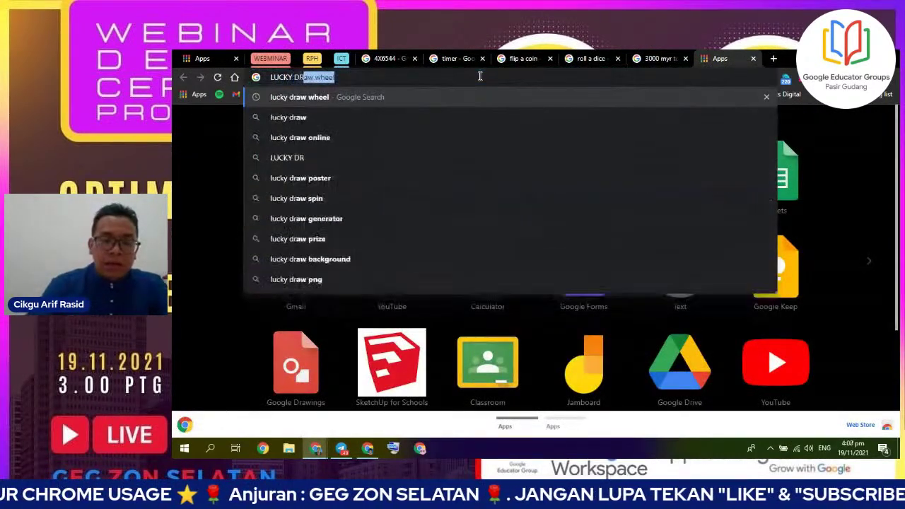
pyautogui.write('AW')
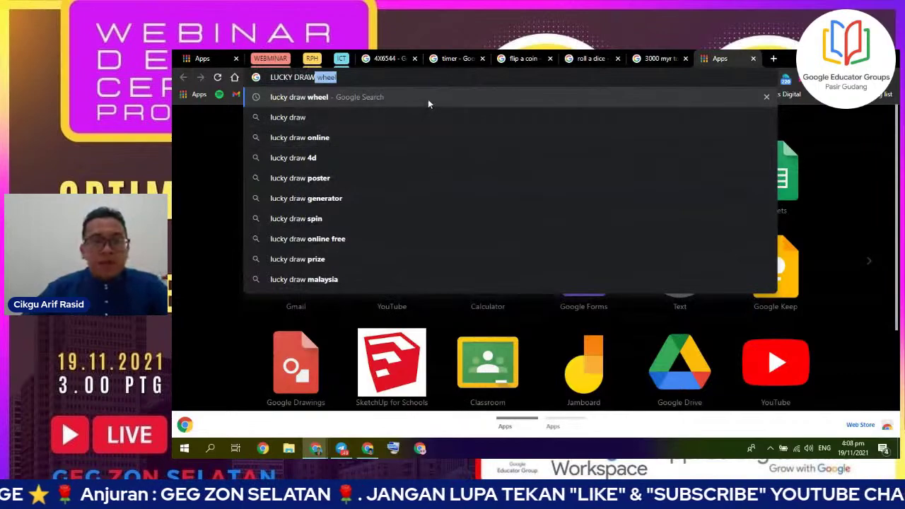
pyautogui.press('Return')
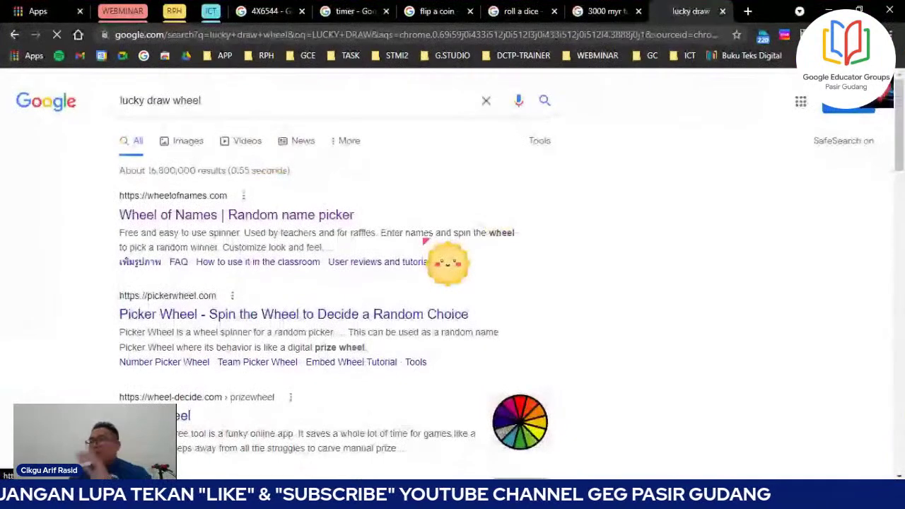
pyautogui.click(322, 223)
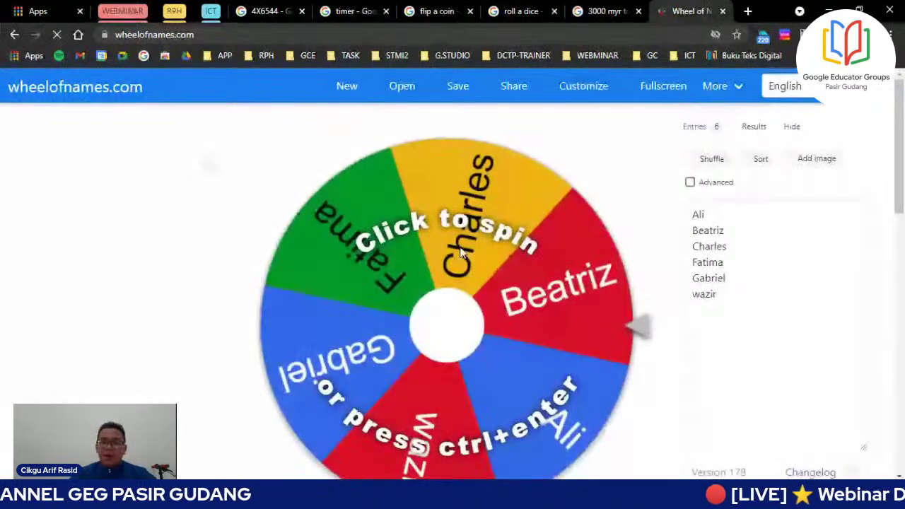
# - Add the names WAZIR and ARIF to the end of the Wheel of Names entries
pyautogui.click(730, 300)
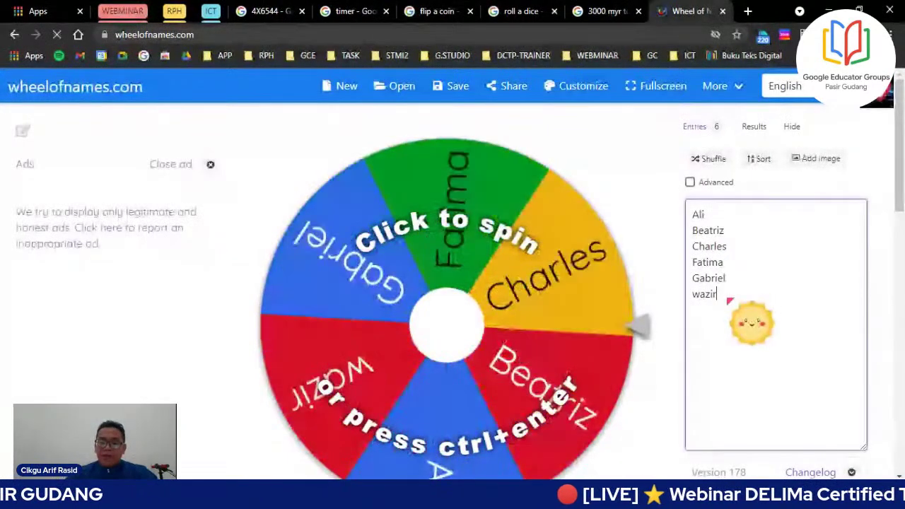
pyautogui.press('Return')
pyautogui.write('WA')
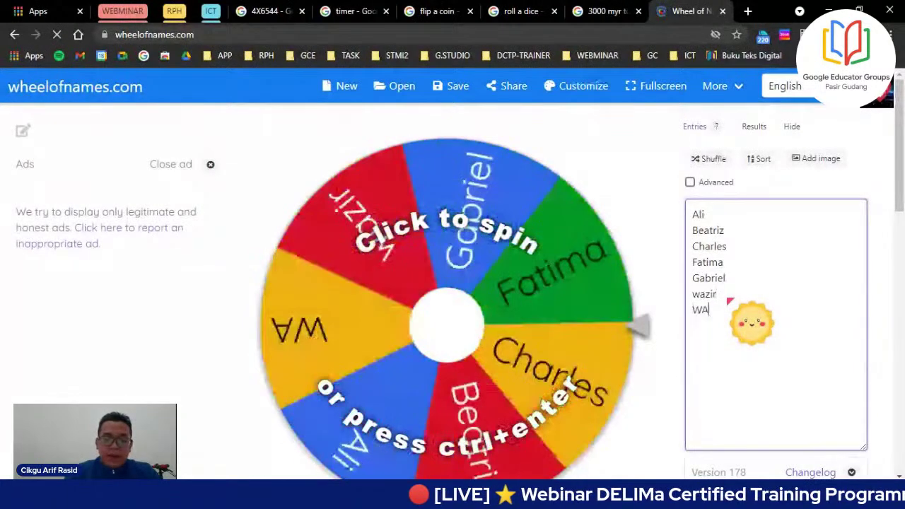
pyautogui.write('ZIR')
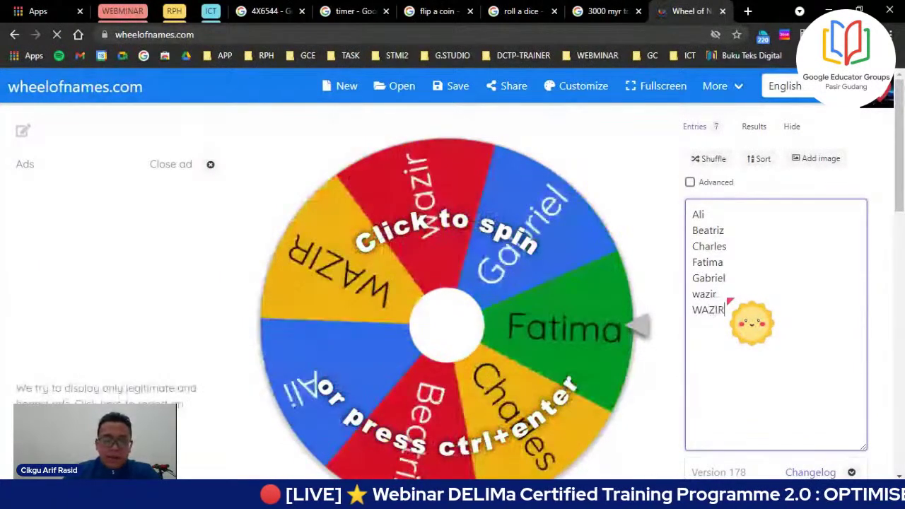
pyautogui.press('Return')
pyautogui.write('ARIF')
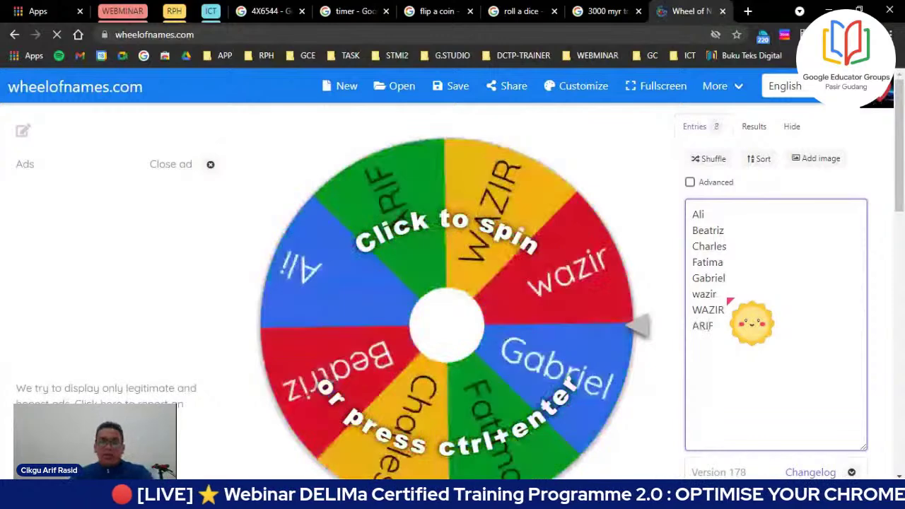
# - Spin the wheel with Ctrl+Enter and remove the drawn winner from the entries
pyautogui.click(403, 195)
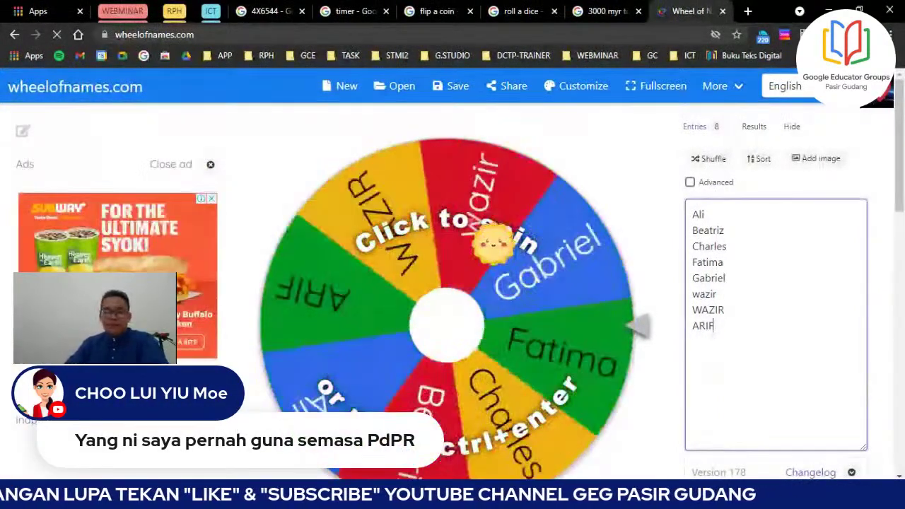
pyautogui.hotkey('ctrl', 'Return')
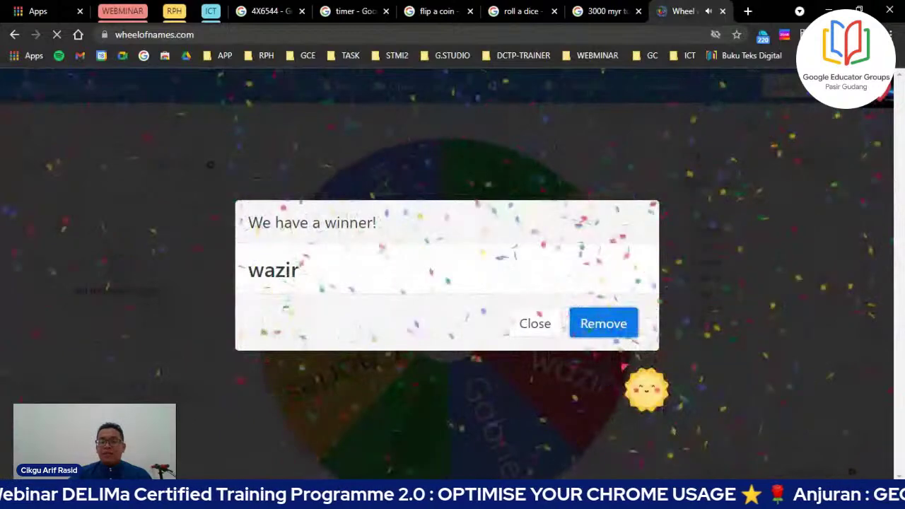
pyautogui.click(603, 323)
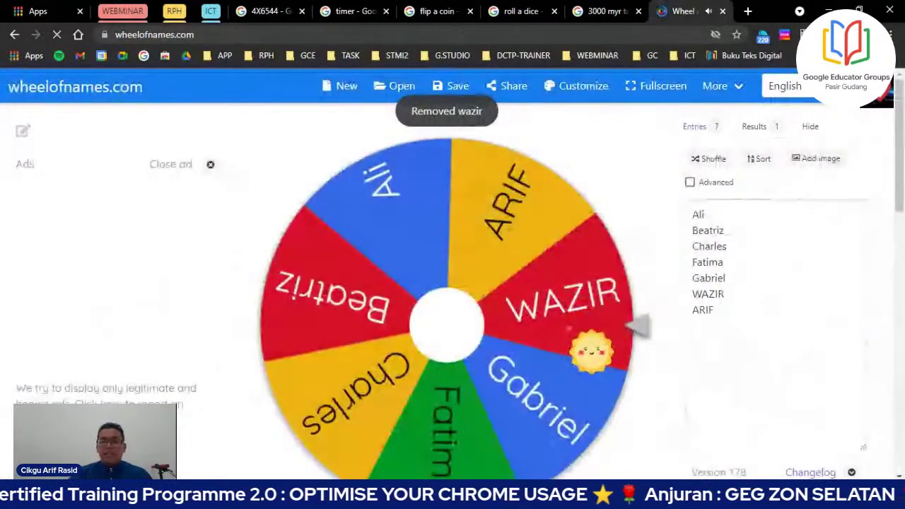
pyautogui.scroll(-1, 453, 282)
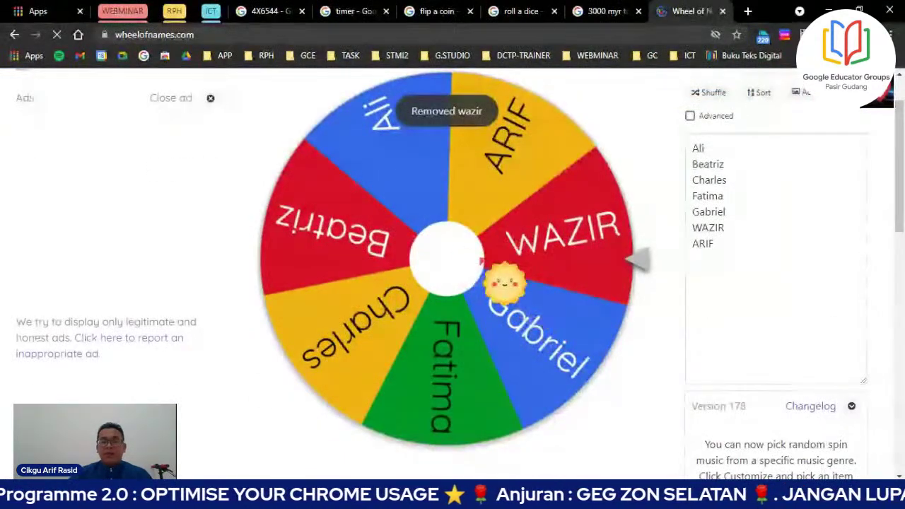
pyautogui.scroll(1, 453, 283)
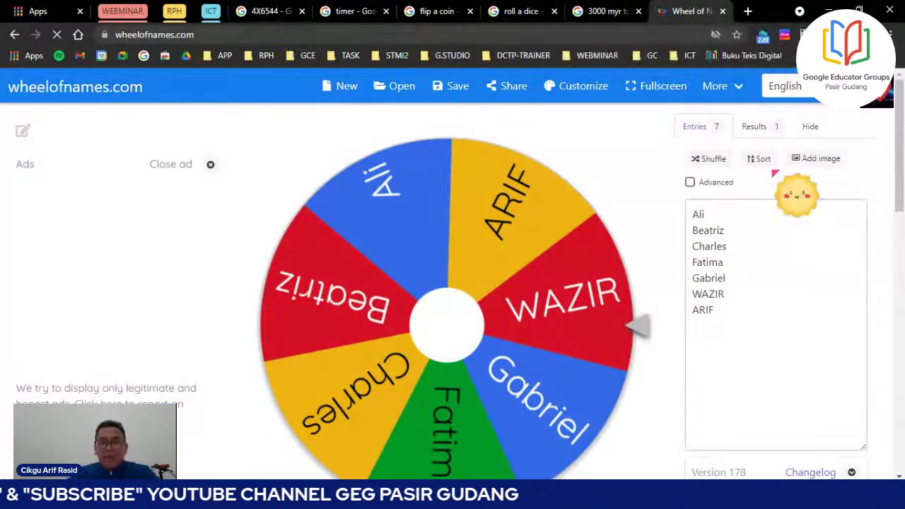
# - Place the currency tab between flip a coin and roll a dice, and move the ICT group after Wheel of Names
pyautogui.click(519, 11)
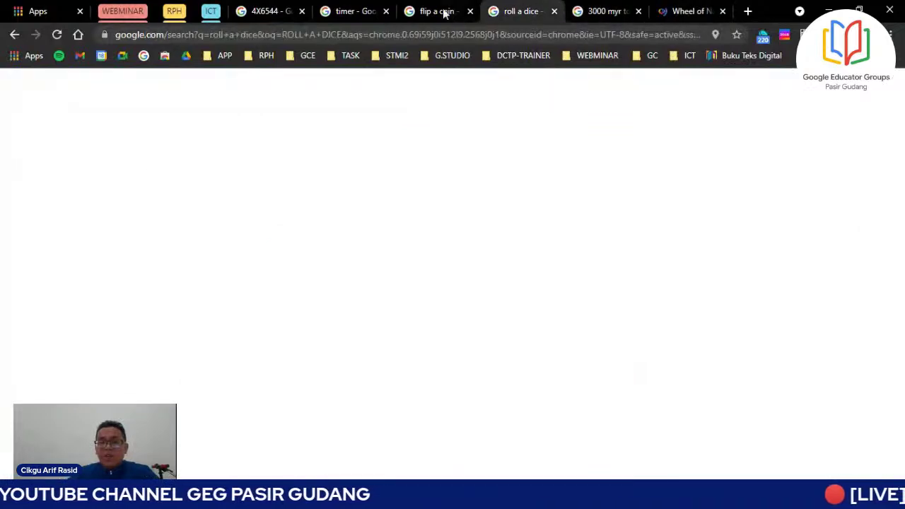
pyautogui.click(442, 11)
pyautogui.click(529, 12)
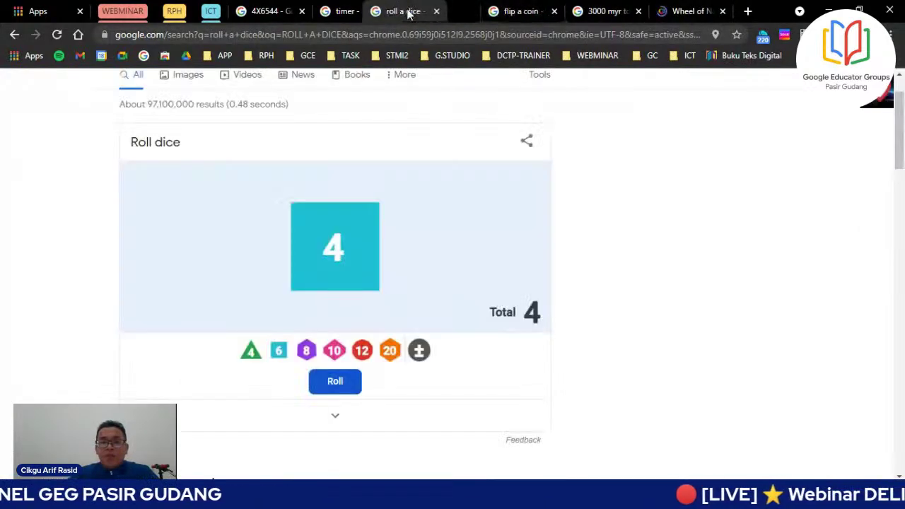
pyautogui.click(601, 11)
pyautogui.moveTo(560, 12); pyautogui.dragTo(485, 17)
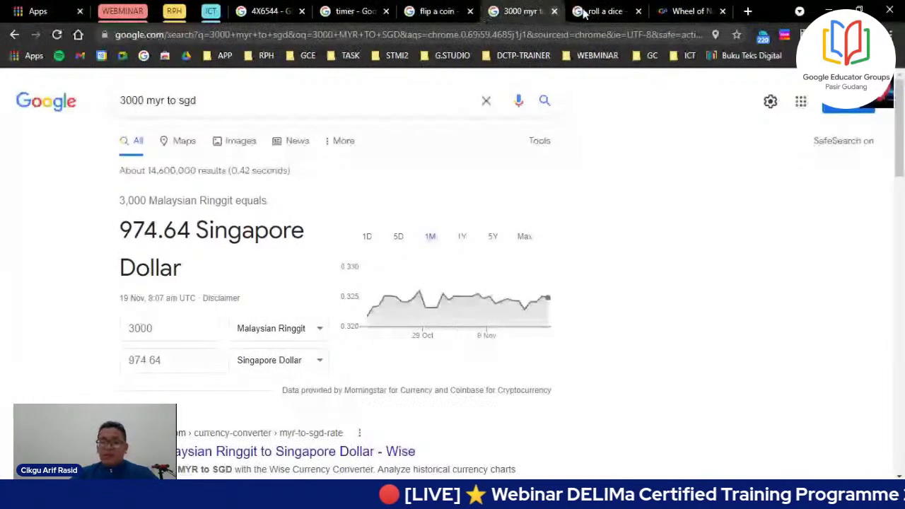
pyautogui.click(213, 15)
pyautogui.moveTo(256, 11); pyautogui.dragTo(141, 13)
# - Move the Wheel of Names and roll a dice tabs leftward in the tab strip
pyautogui.click(703, 11)
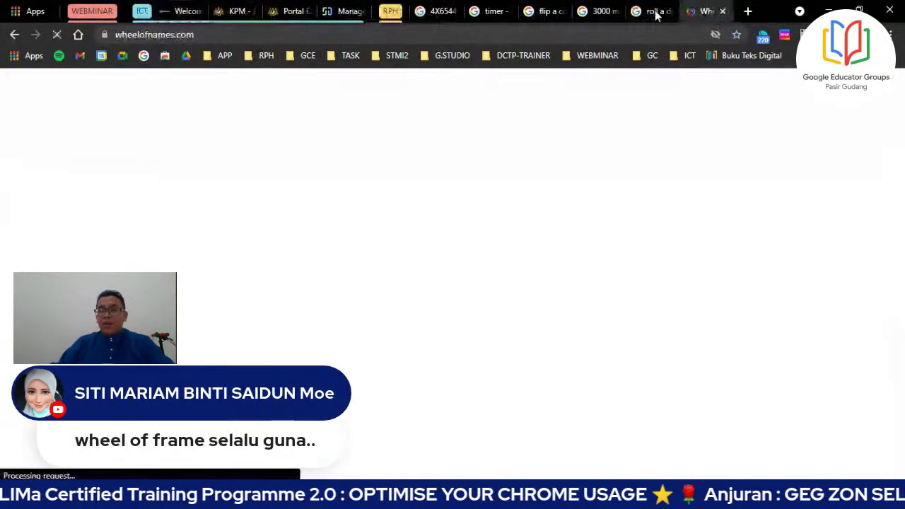
pyautogui.moveTo(656, 15); pyautogui.dragTo(654, 14)
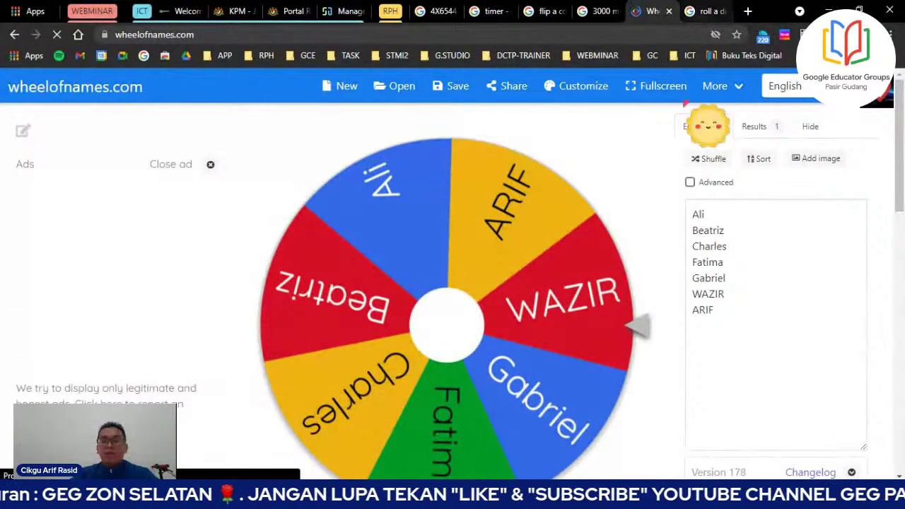
pyautogui.click(707, 12)
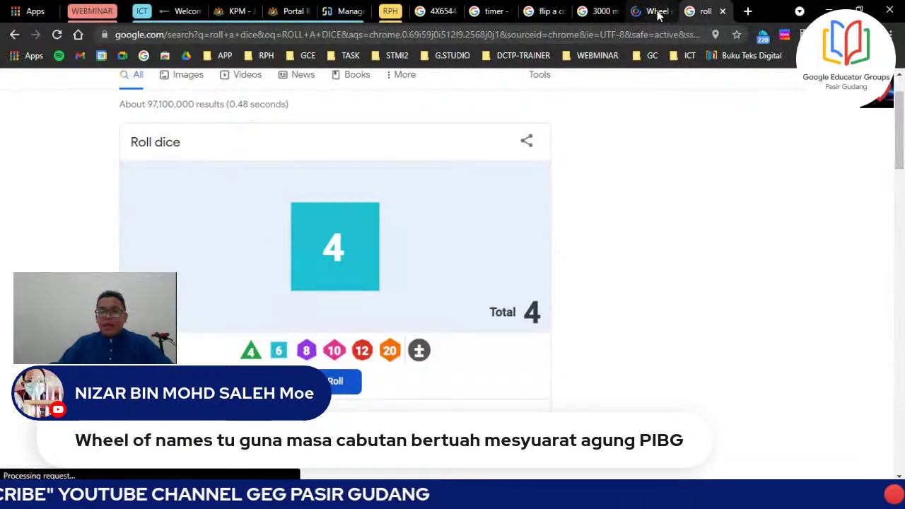
pyautogui.moveTo(657, 11); pyautogui.dragTo(402, 11)
pyautogui.moveTo(705, 11); pyautogui.dragTo(454, 16)
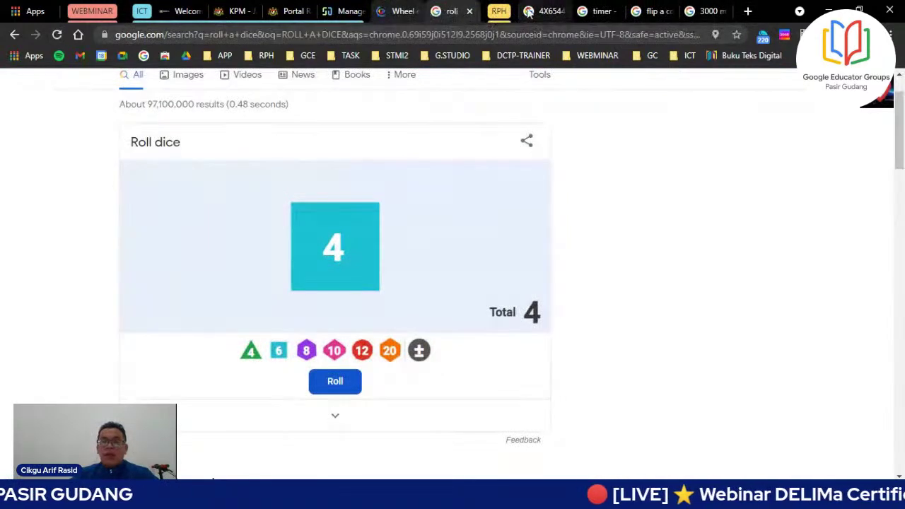
# - Expand the RPH group and reposition the timer tab in the tab order
pyautogui.click(403, 18)
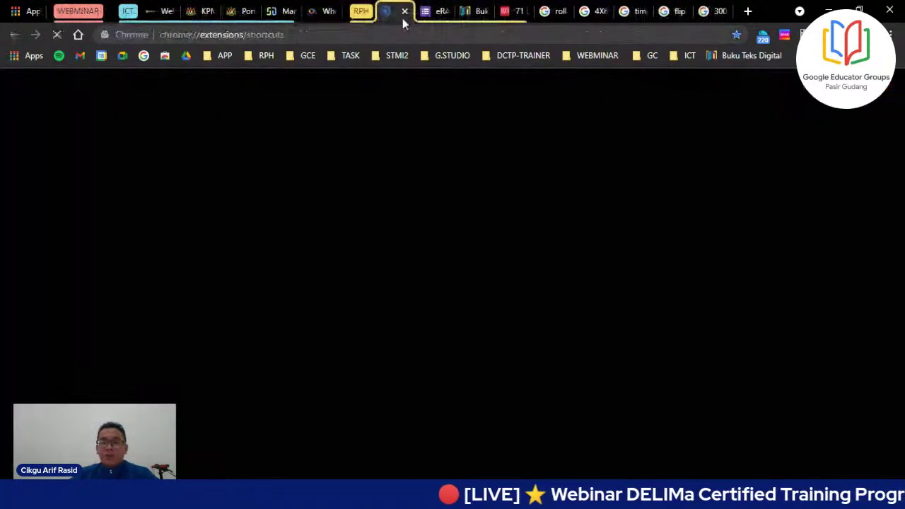
pyautogui.click(715, 16)
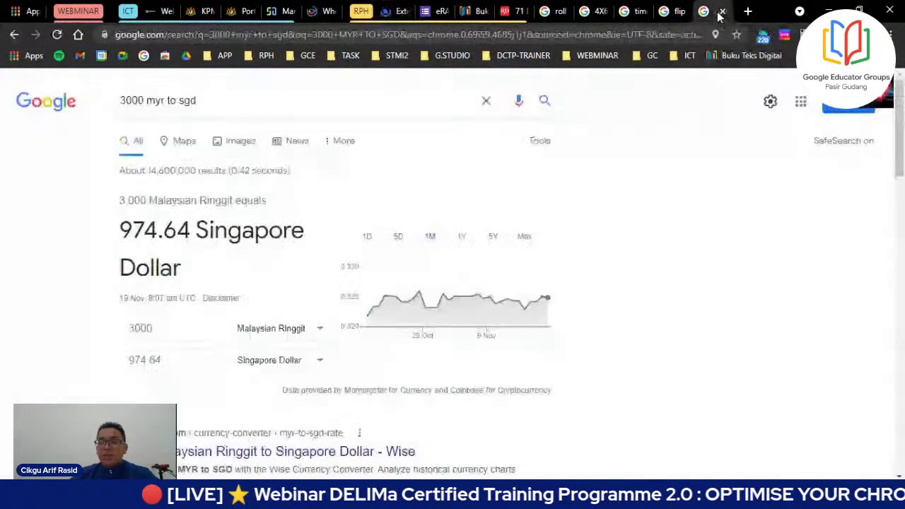
pyautogui.click(625, 13)
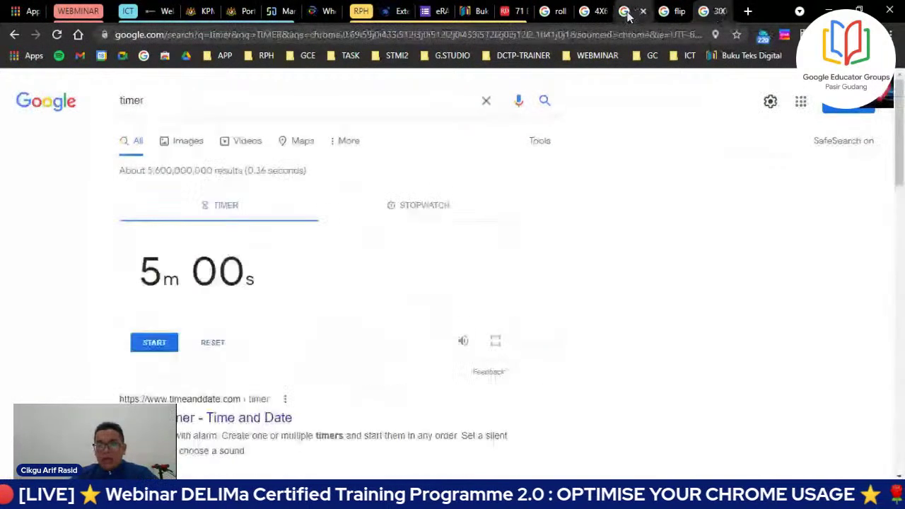
pyautogui.click(544, 11)
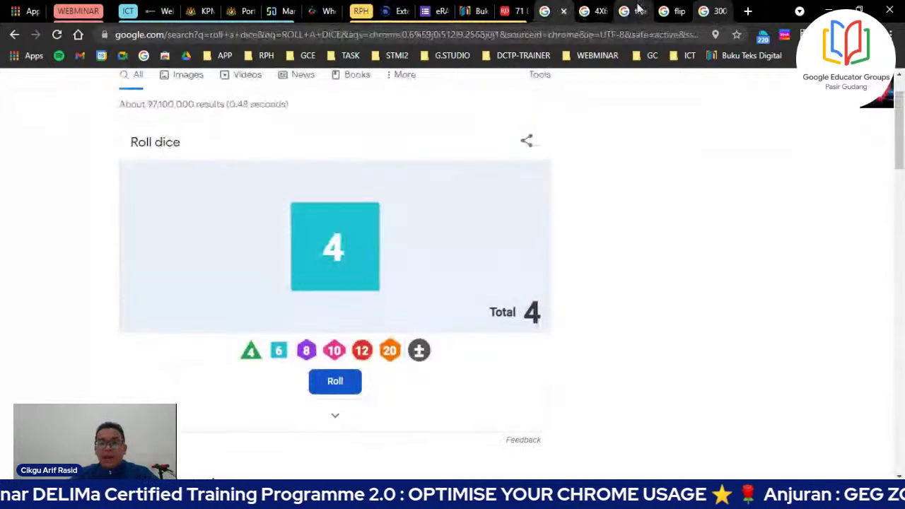
pyautogui.moveTo(638, 9); pyautogui.dragTo(326, 25)
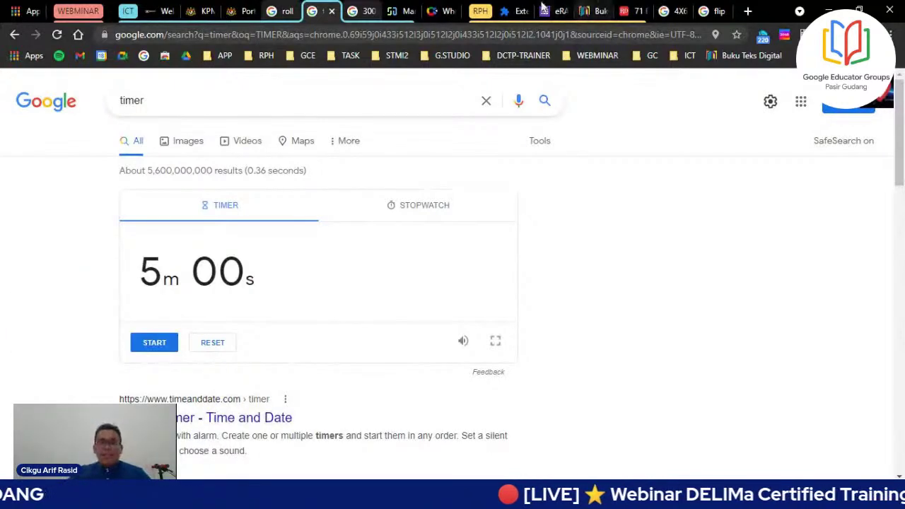
# - Put ICT ahead of RPH, slide RPH next to WEBMINAR, then collapse the ICT and RPH groups
pyautogui.moveTo(517, 11); pyautogui.dragTo(157, 10)
pyautogui.moveTo(325, 13); pyautogui.dragTo(219, 12)
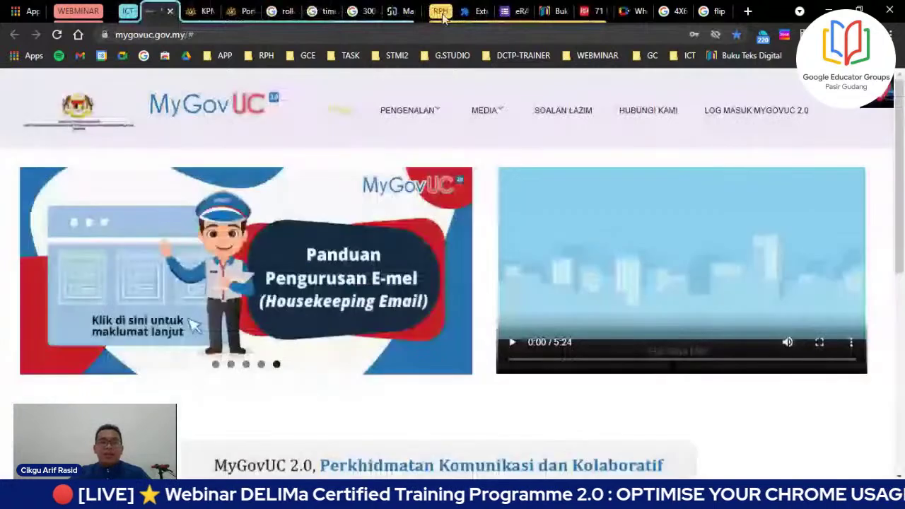
pyautogui.click(481, 11)
pyautogui.moveTo(440, 11)
pyautogui.mouseDown()
pyautogui.moveTo(240, 7)
pyautogui.moveTo(442, 8)
pyautogui.mouseUp()
pyautogui.click(127, 12)
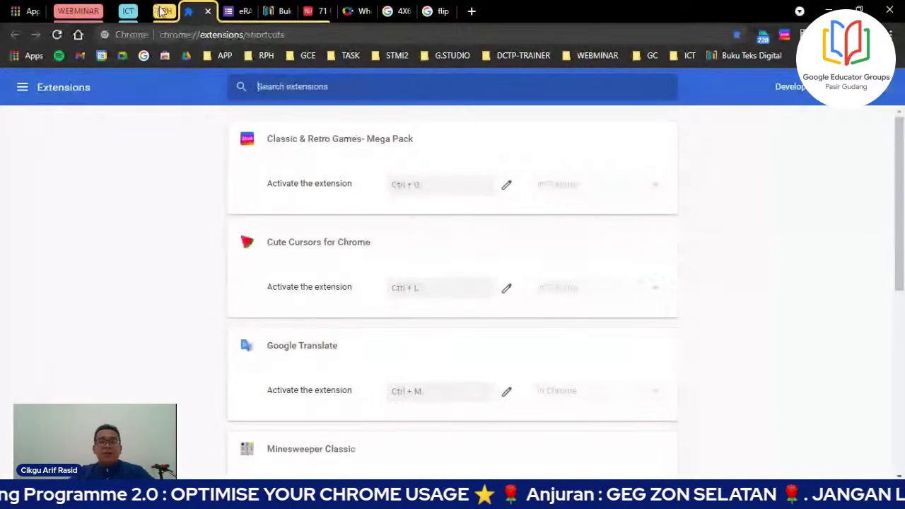
pyautogui.click(163, 12)
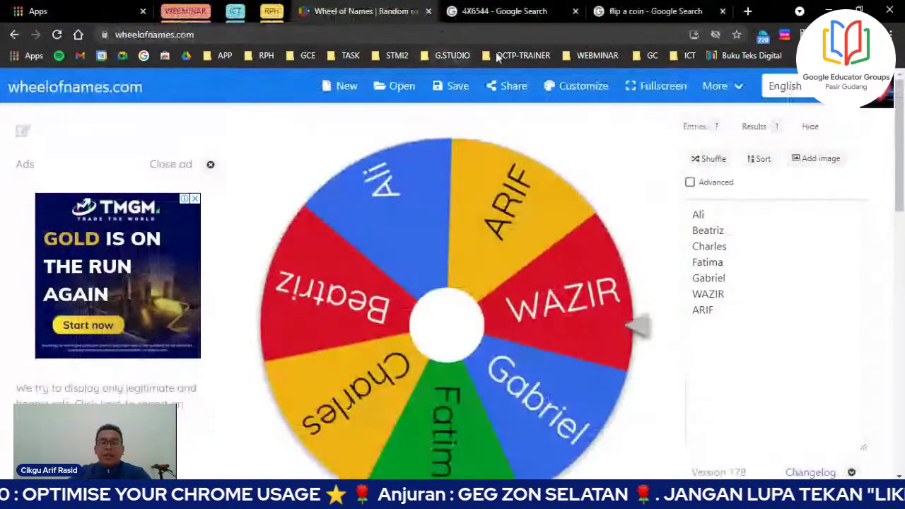
# - Open all four ICT folder bookmarks in new tabs
pyautogui.rightClick(577, 63)
pyautogui.click(593, 59)
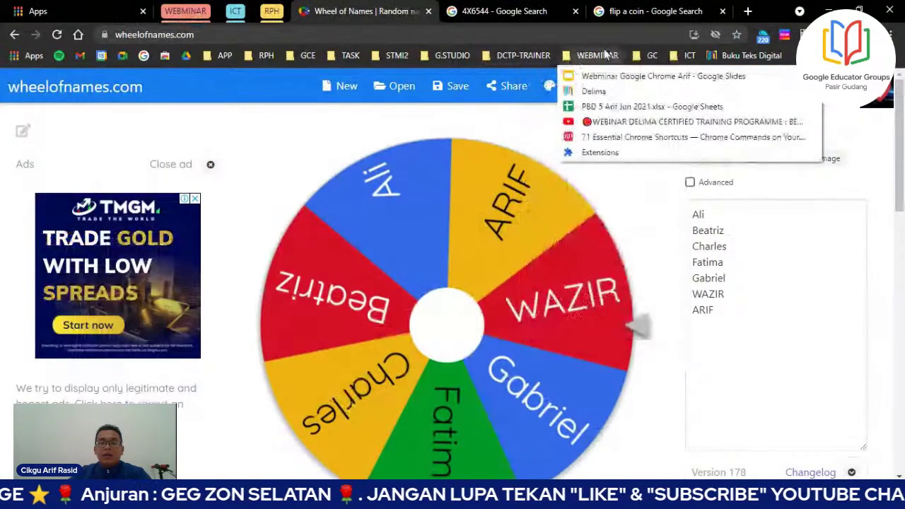
pyautogui.rightClick(689, 62)
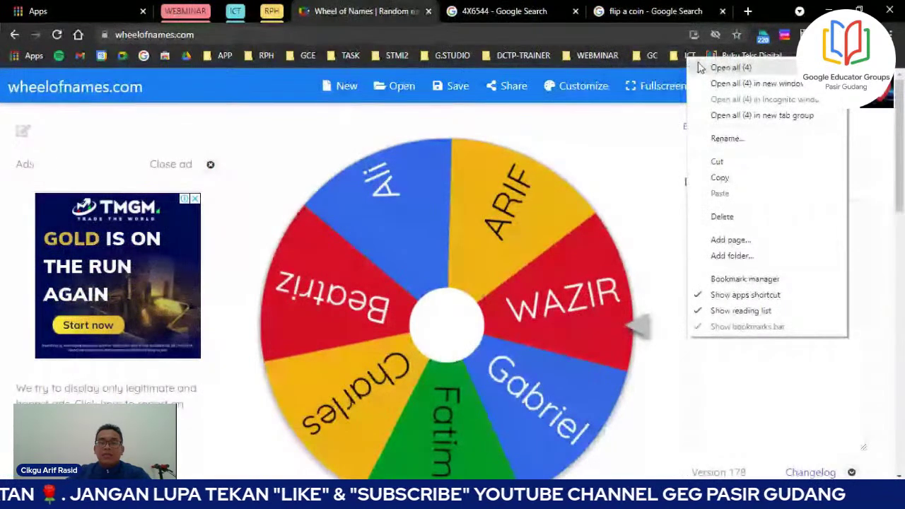
pyautogui.click(705, 69)
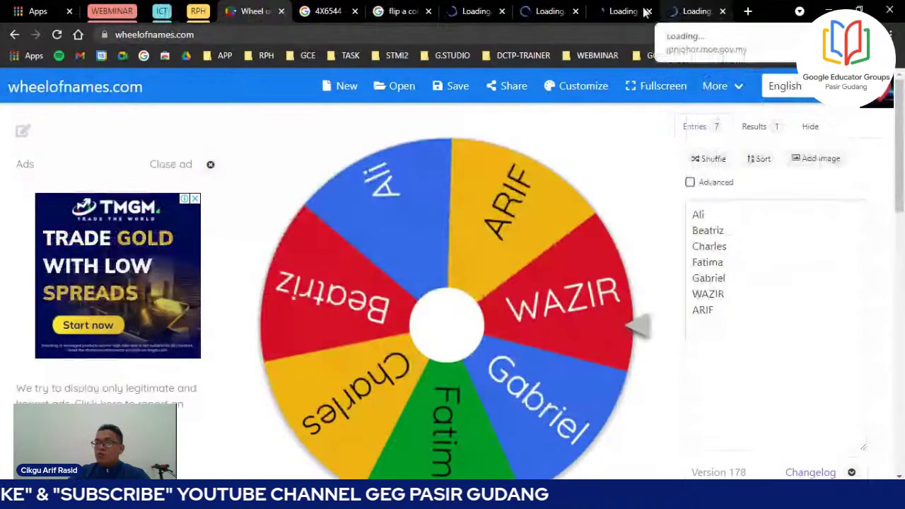
# - Close the newly opened loading tabs and the flip a coin search tab
pyautogui.click(721, 11)
pyautogui.click(721, 12)
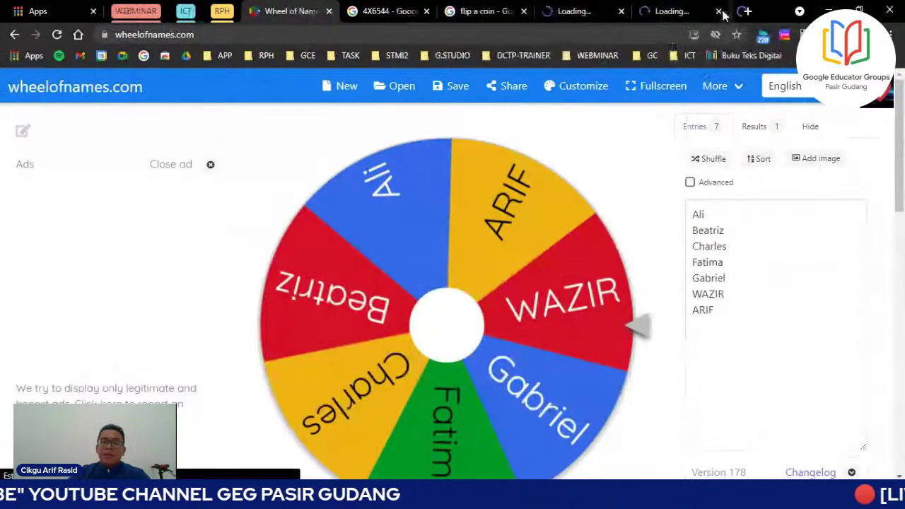
pyautogui.click(719, 12)
pyautogui.click(722, 11)
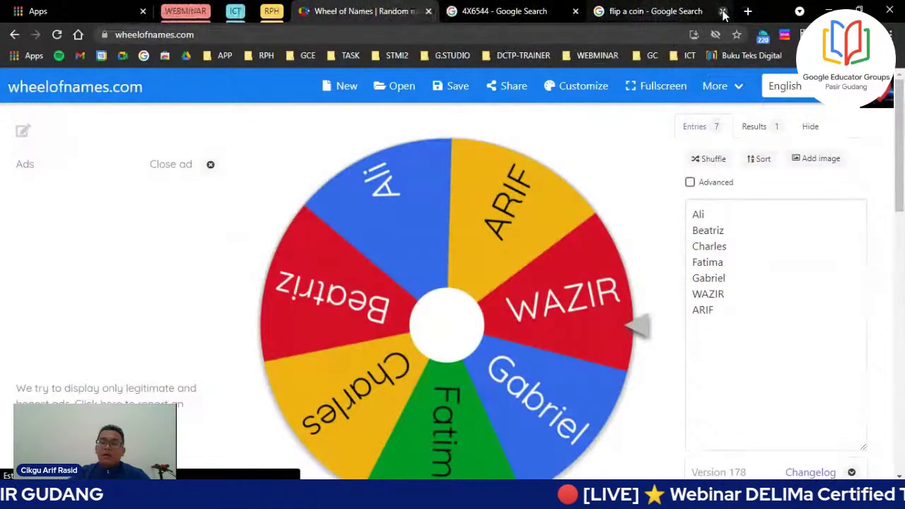
pyautogui.click(722, 11)
# - Reopen all four ICT bookmarks, then close the Wheel of Names and MyGovUC tabs with Ctrl+W
pyautogui.rightClick(689, 57)
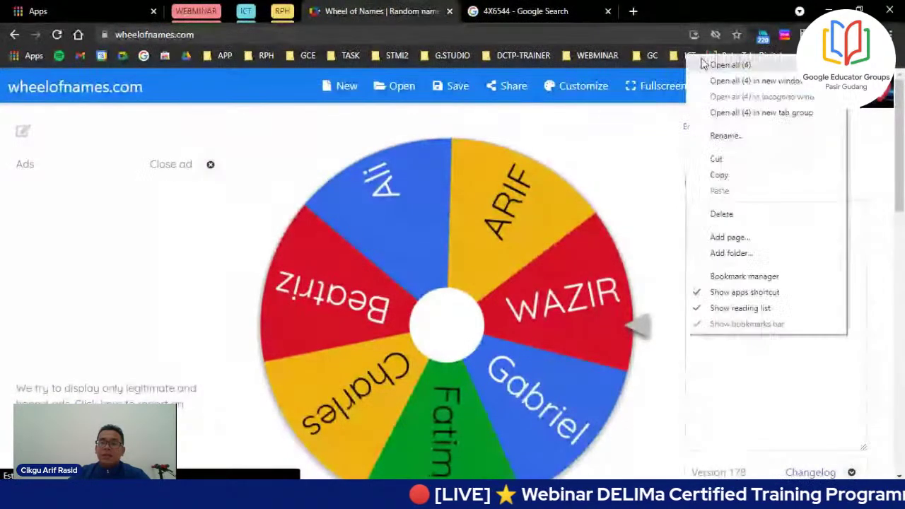
pyautogui.click(729, 64)
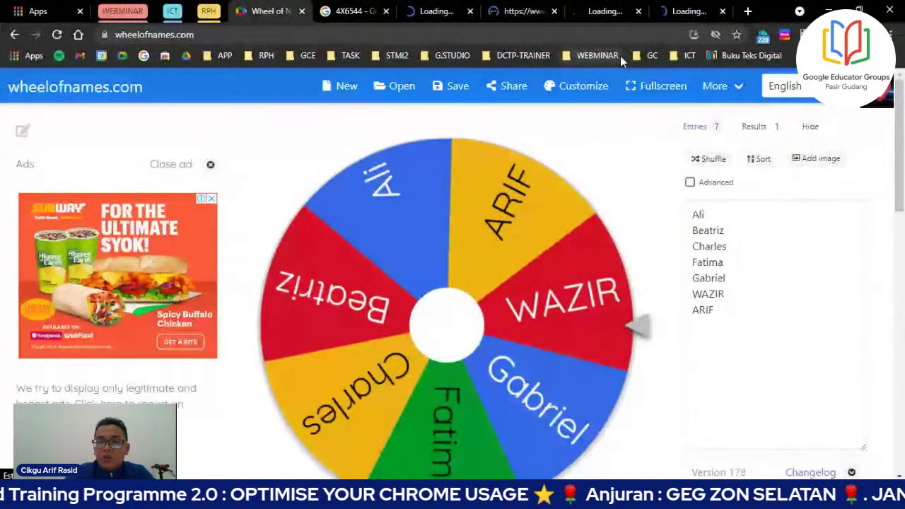
pyautogui.hotkey('ctrl', 'w')
pyautogui.hotkey('ctrl', 'w')
pyautogui.hotkey('ctrl', 'w')
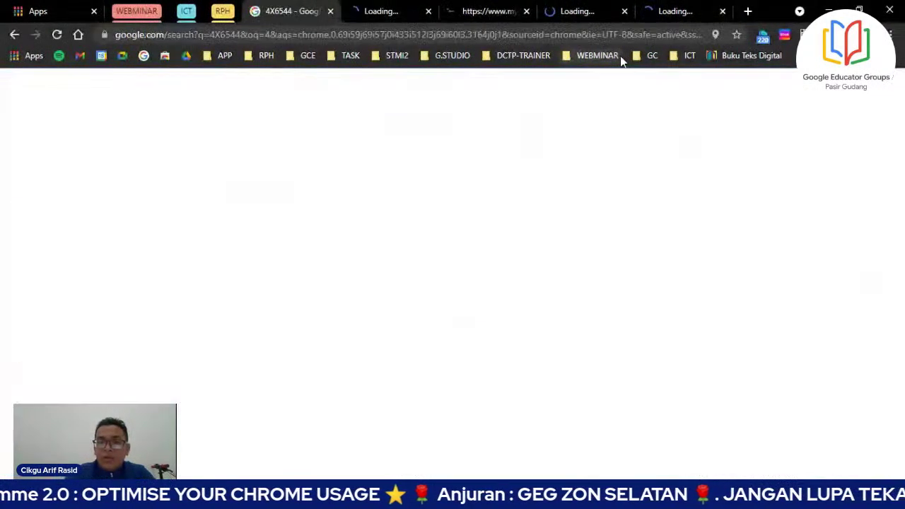
pyautogui.hotkey('ctrl', 'w')
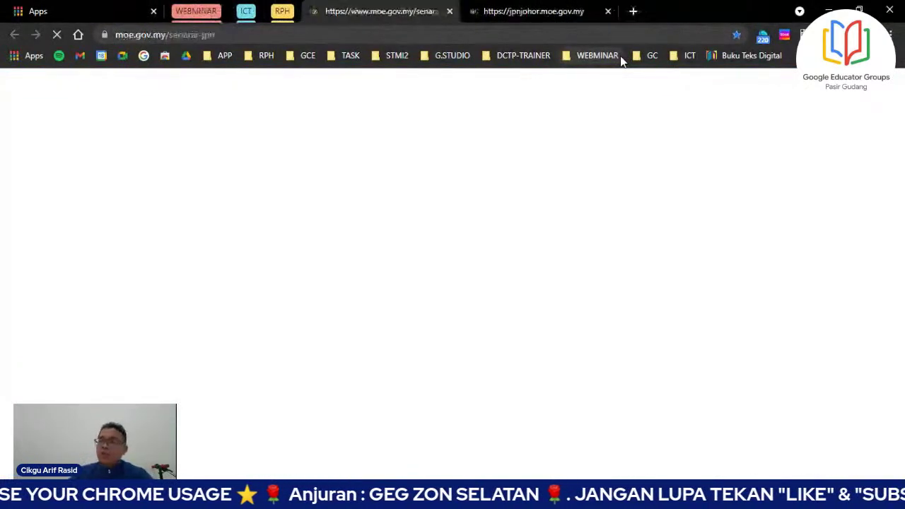
# - From a new tab, open all four ICT folder bookmarks
pyautogui.click(634, 12)
pyautogui.click(685, 57)
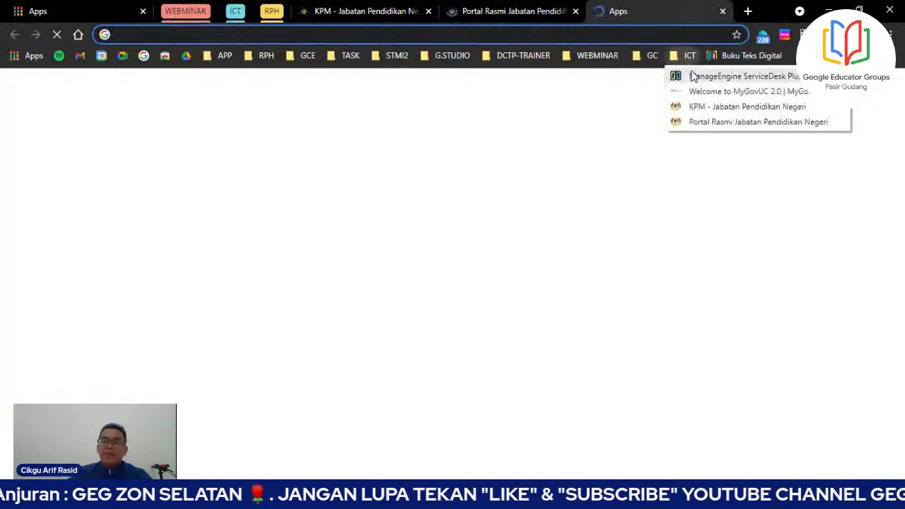
pyautogui.rightClick(686, 56)
pyautogui.click(716, 66)
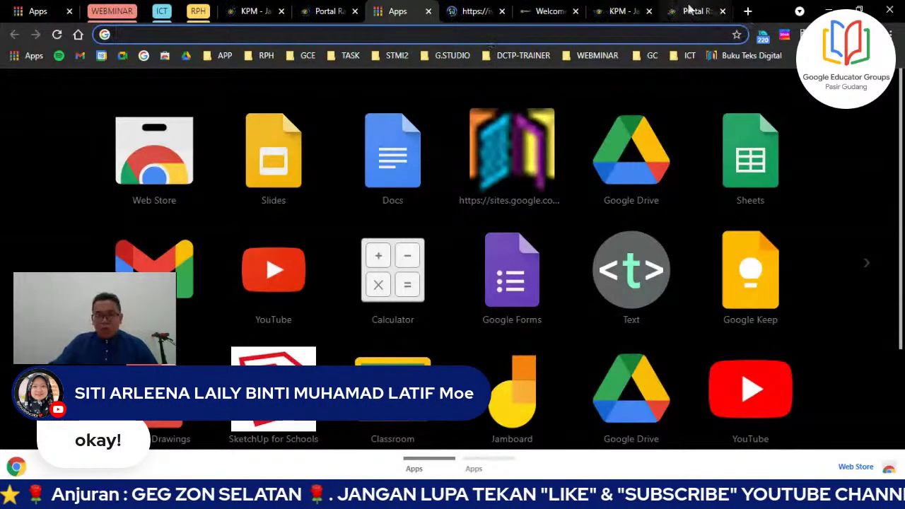
# - Close every tab to the right of the first KPM education department tab
pyautogui.click(622, 11)
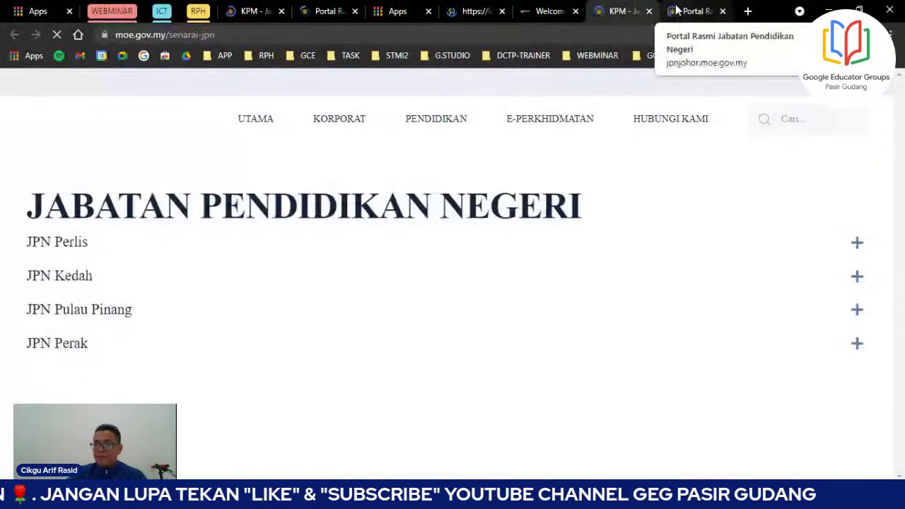
pyautogui.click(247, 12)
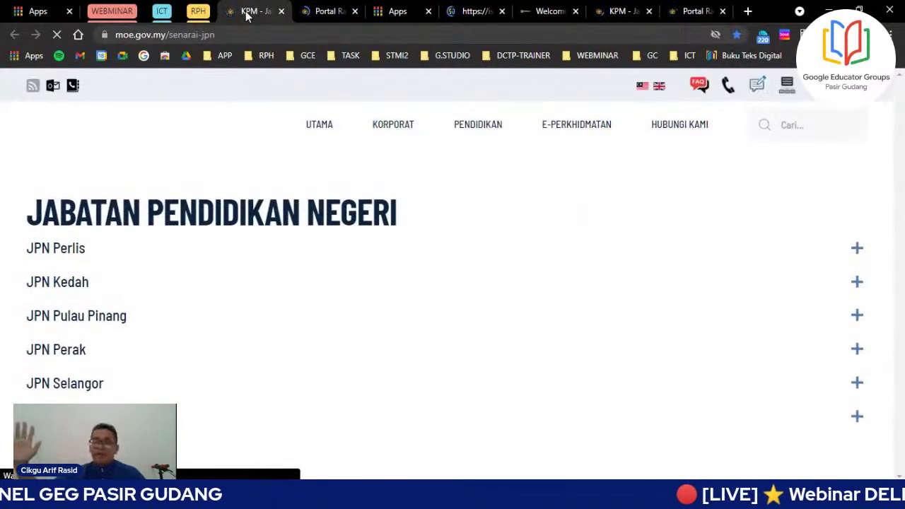
pyautogui.rightClick(247, 13)
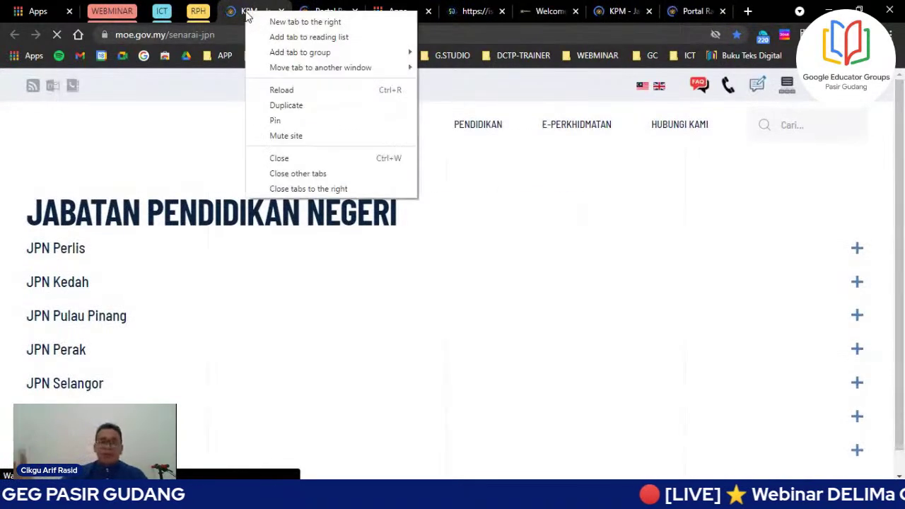
pyautogui.click(333, 189)
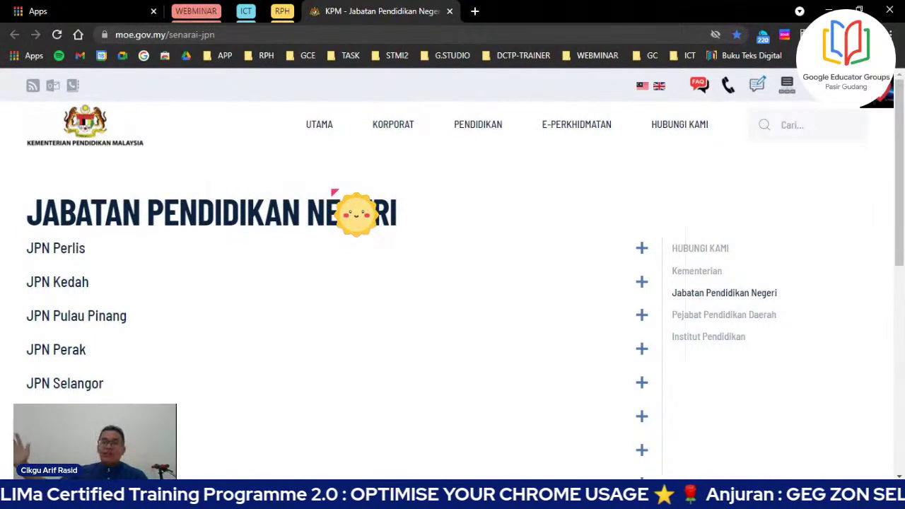
# - Open all the ICT folder bookmarks in tabs once more
pyautogui.click(686, 55)
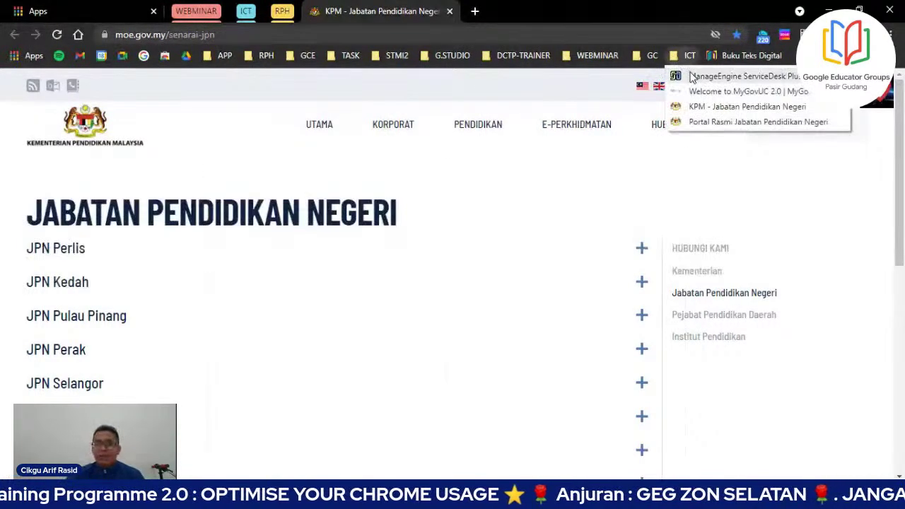
pyautogui.click(687, 56)
pyautogui.rightClick(690, 56)
pyautogui.click(695, 68)
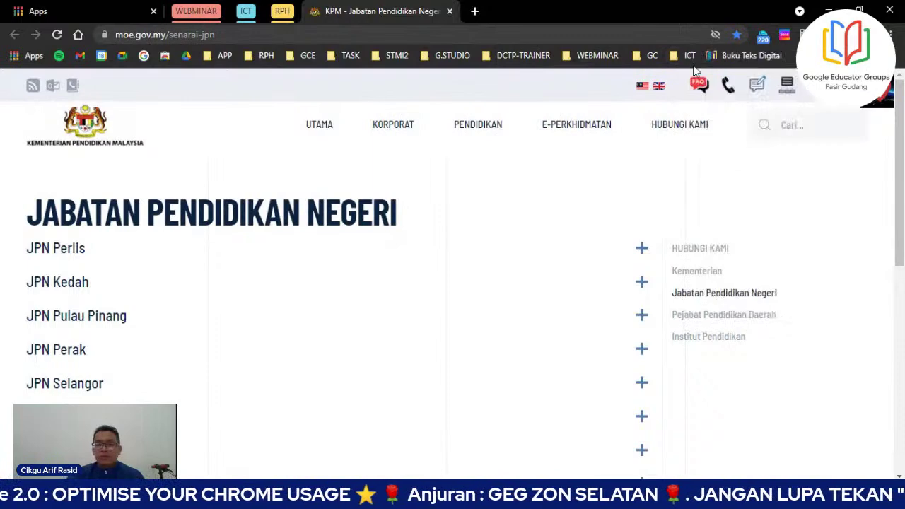
# - Close all tabs to the right of the KPM tab, then close the KPM tab itself
pyautogui.click(371, 10)
pyautogui.click(288, 12)
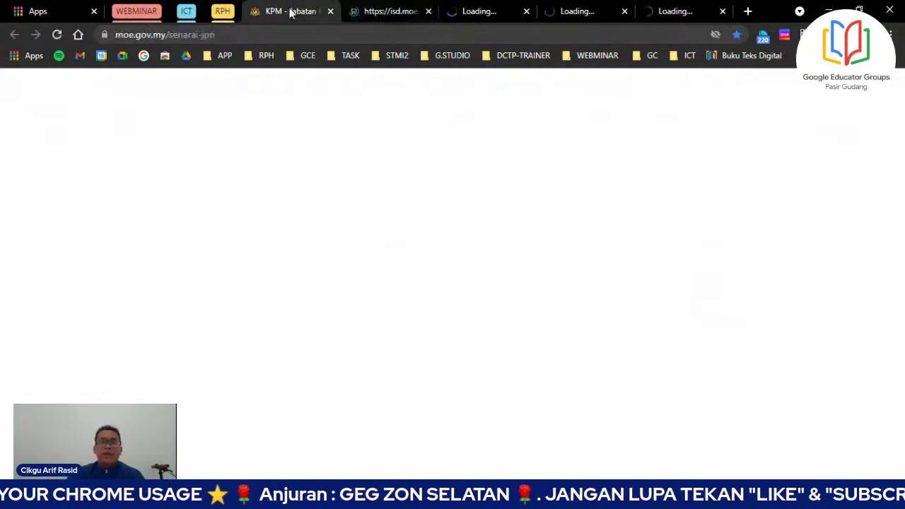
pyautogui.rightClick(289, 11)
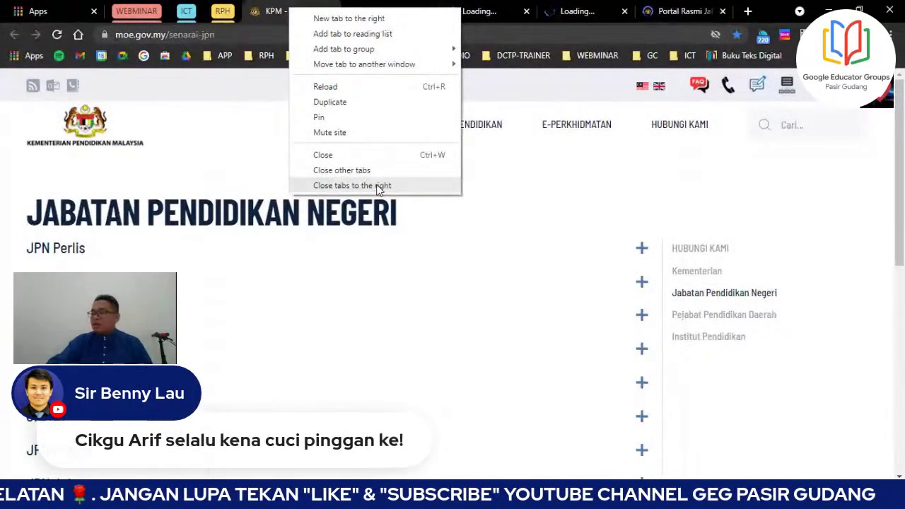
pyautogui.click(378, 186)
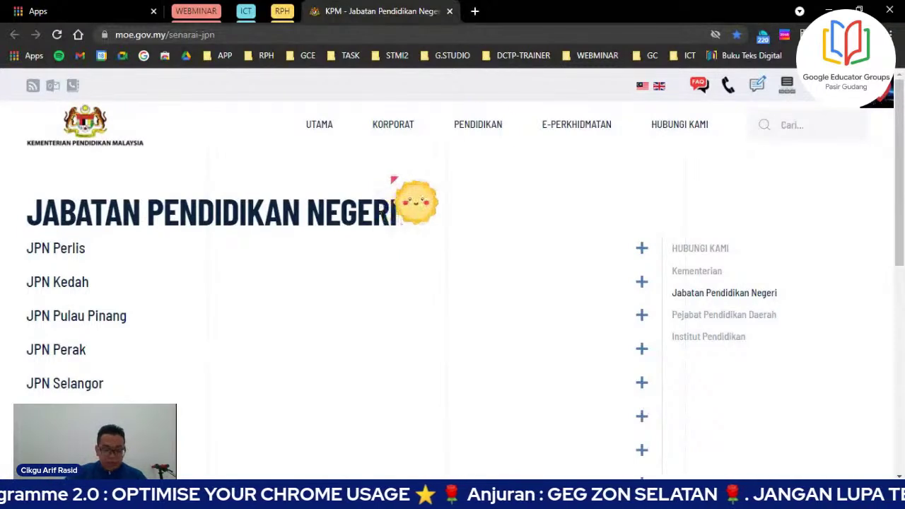
pyautogui.click(450, 11)
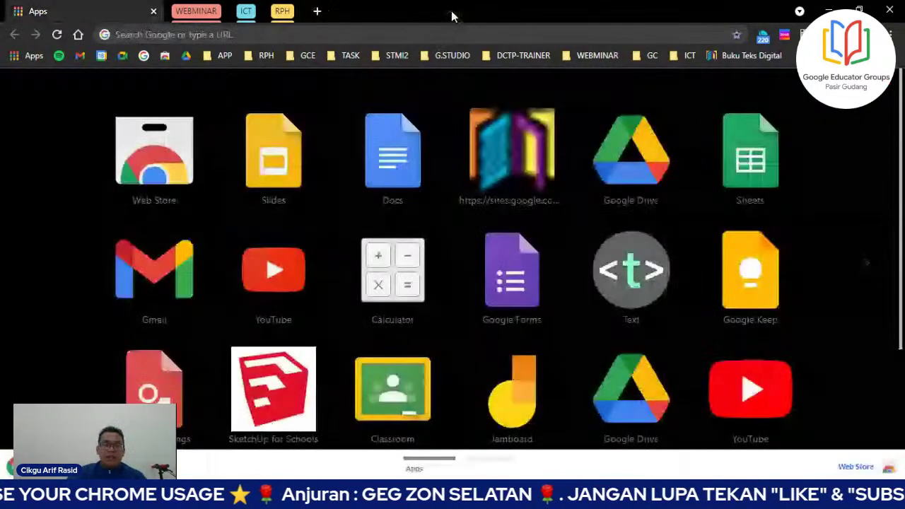
# - Browse the contents of the APP and RPH bookmark folders
pyautogui.click(220, 55)
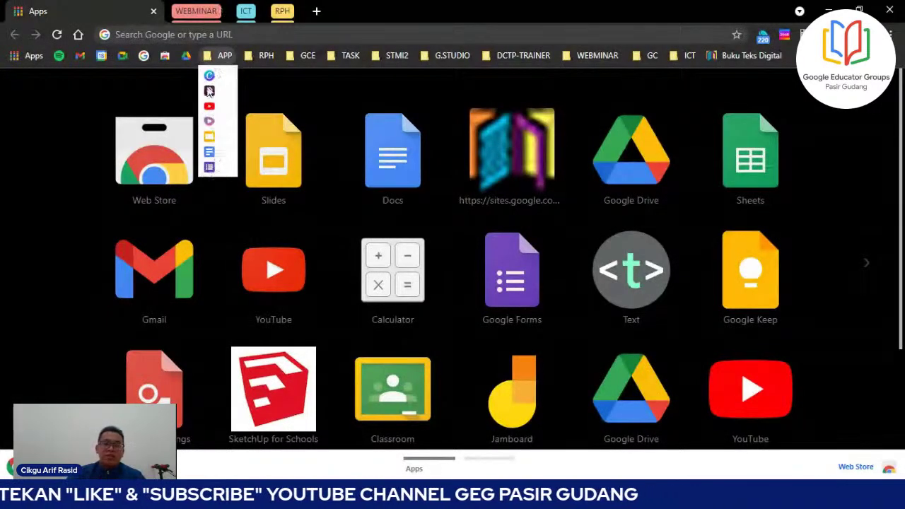
pyautogui.click(289, 96)
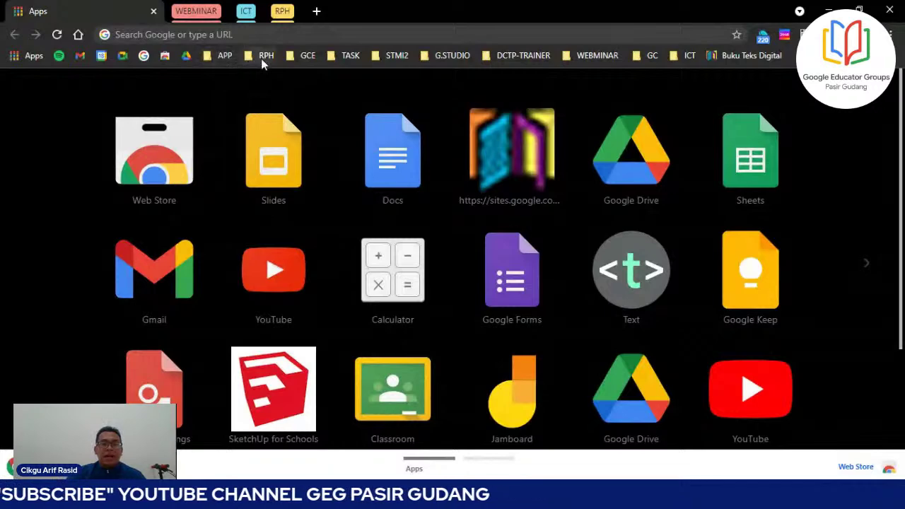
pyautogui.click(263, 59)
pyautogui.moveTo(301, 58)
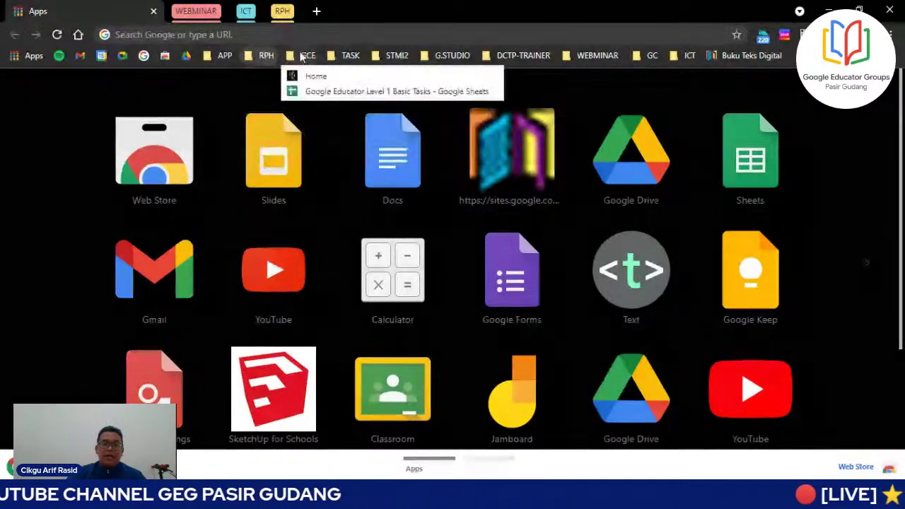
pyautogui.moveTo(350, 58)
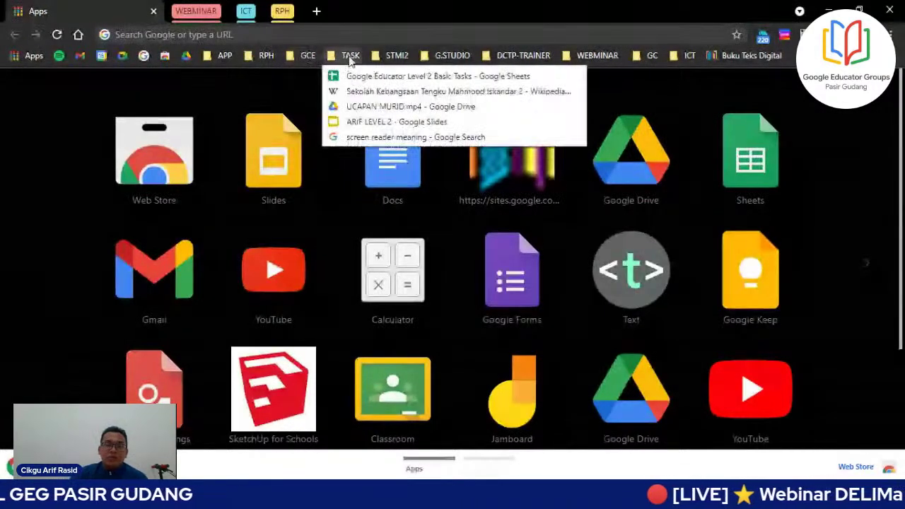
pyautogui.moveTo(395, 56)
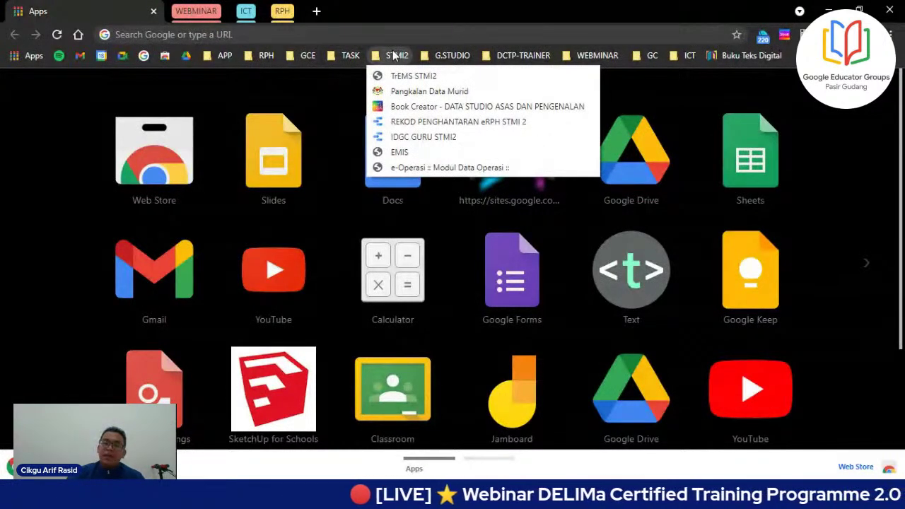
pyautogui.click(423, 76)
# - Look through the STMI2 folder, then delete the Buku Teks Digital bookmark
pyautogui.click(396, 55)
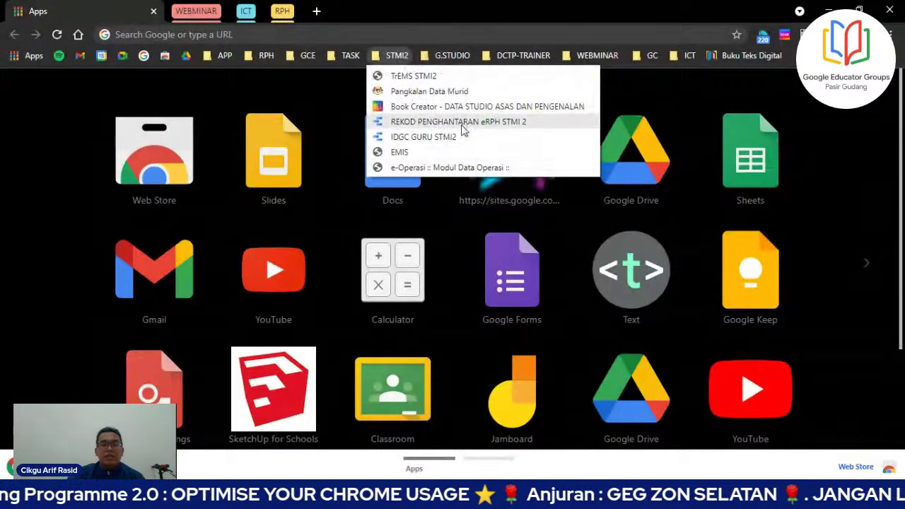
pyautogui.moveTo(453, 62)
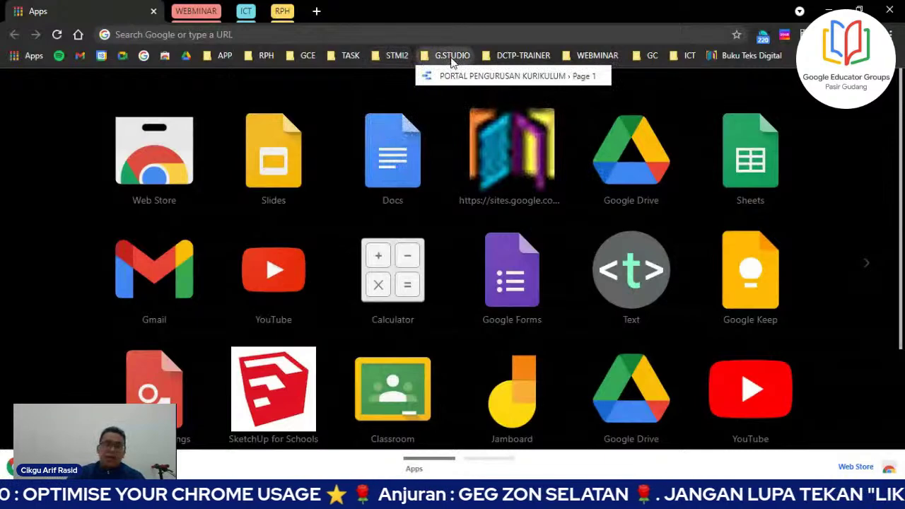
pyautogui.moveTo(488, 62)
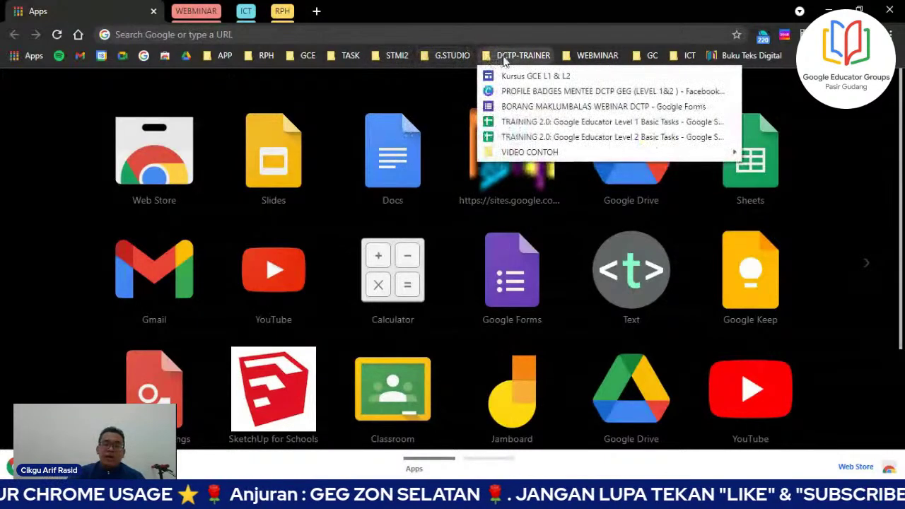
pyautogui.moveTo(588, 62)
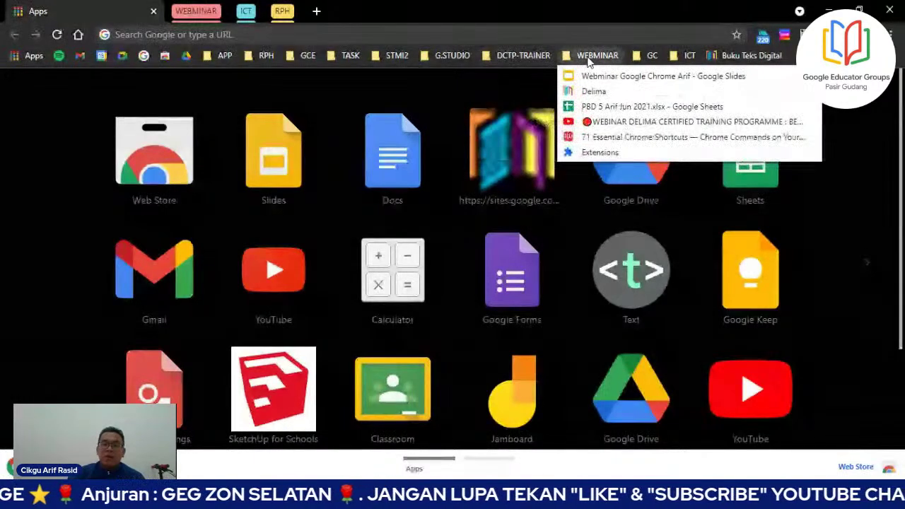
pyautogui.moveTo(645, 55)
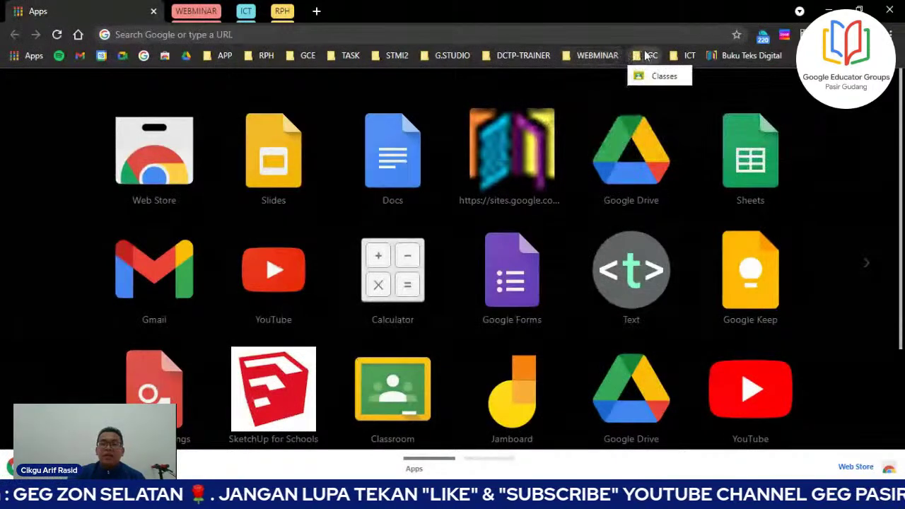
pyautogui.moveTo(677, 58)
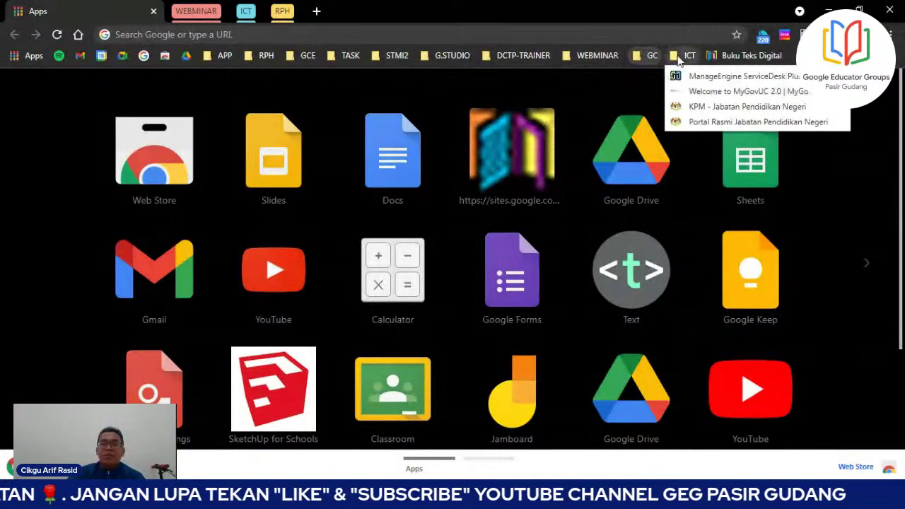
pyautogui.rightClick(728, 56)
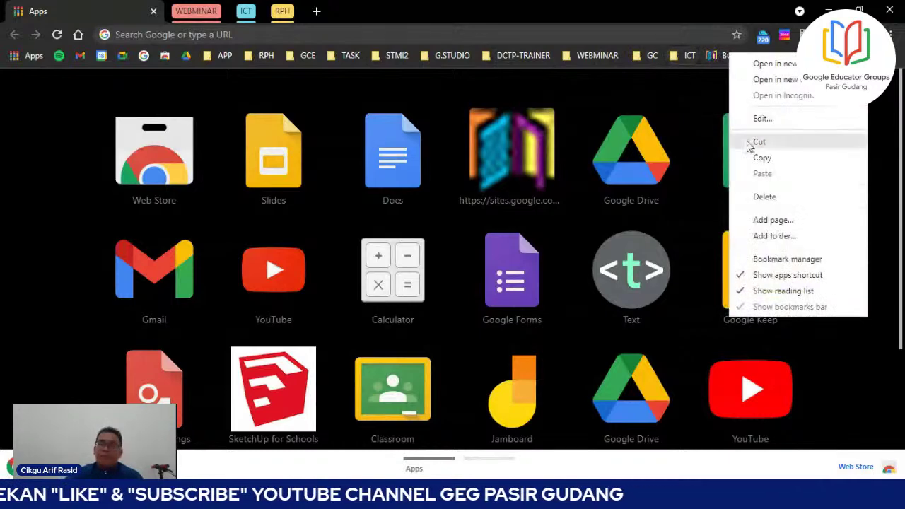
pyautogui.click(762, 198)
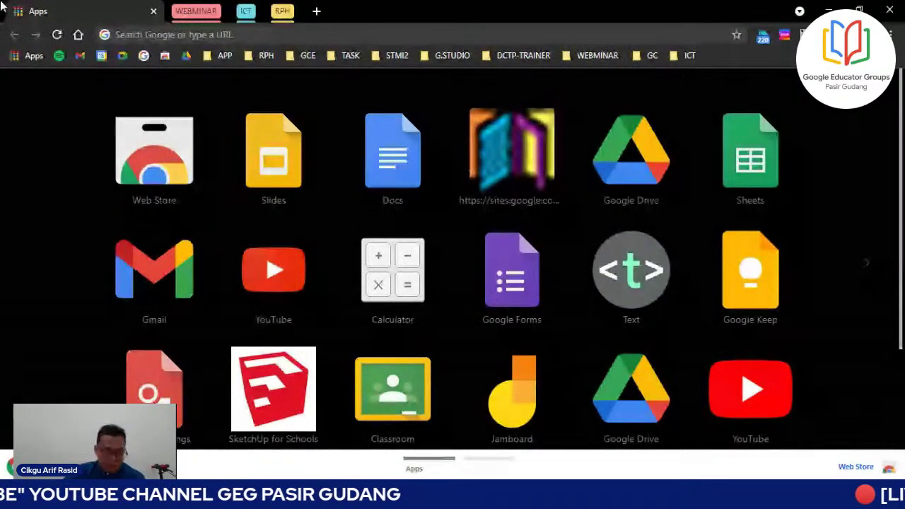
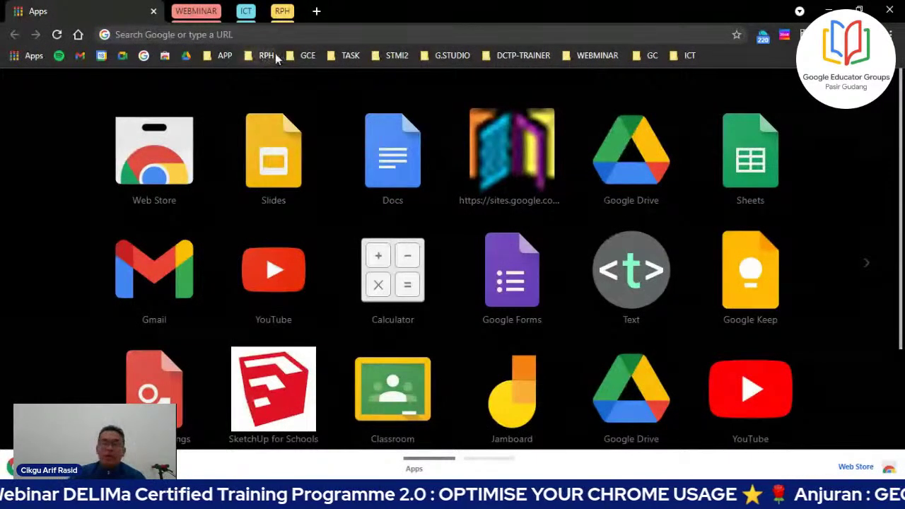
# - Open all six RPH folder bookmarks as tabs and check the first ones through to TrEMS
pyautogui.rightClick(264, 58)
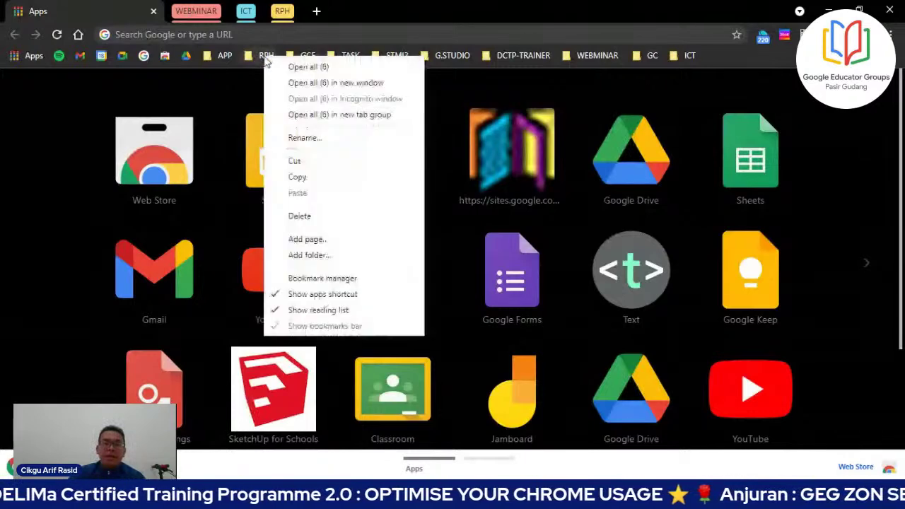
pyautogui.click(309, 67)
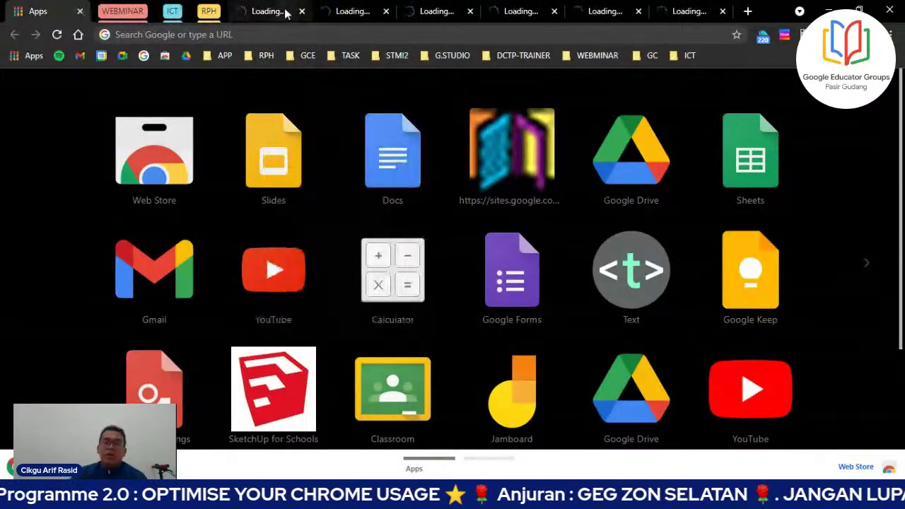
pyautogui.click(285, 12)
pyautogui.click(433, 7)
pyautogui.click(523, 9)
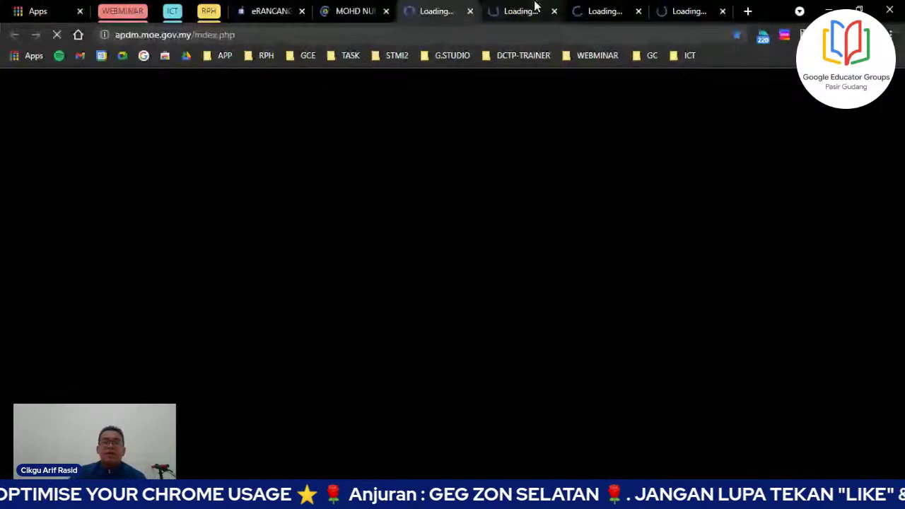
pyautogui.click(686, 11)
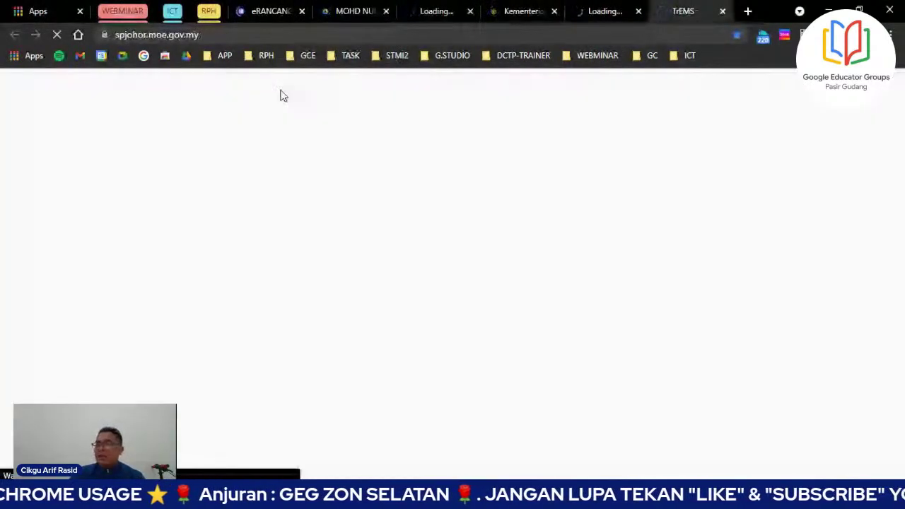
# - Look through the eRANCANG, Google Drive and e-Operasi tabs, ending on the TrEMS SPdPR page
pyautogui.click(267, 11)
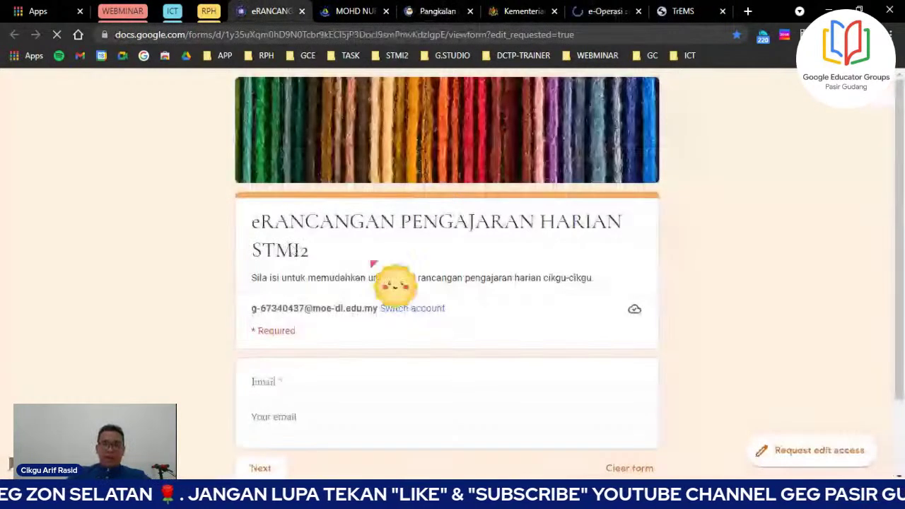
pyautogui.click(339, 11)
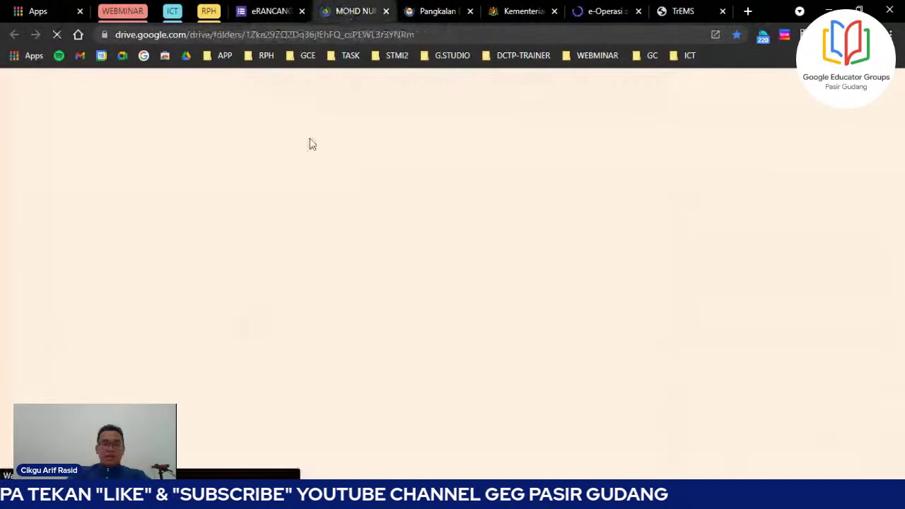
pyautogui.hotkey('ctrl', 'Tab')
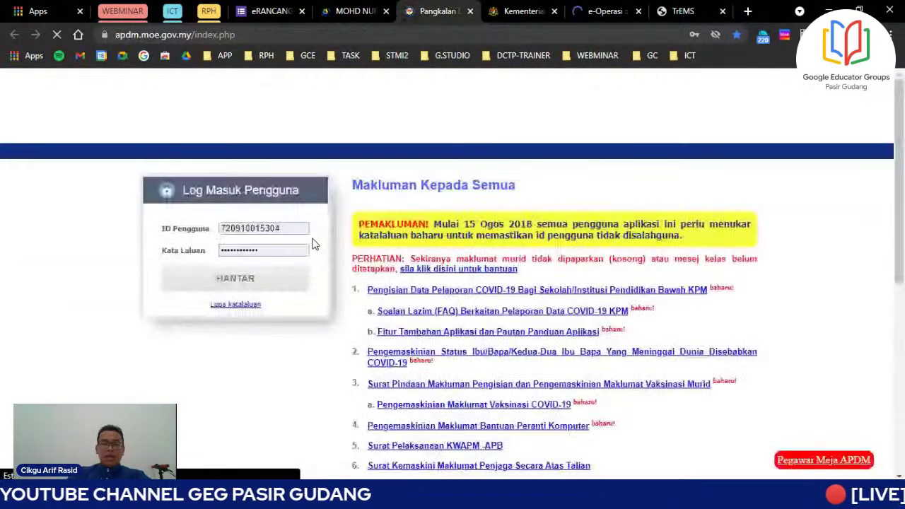
pyautogui.hotkey('ctrl', 'Tab')
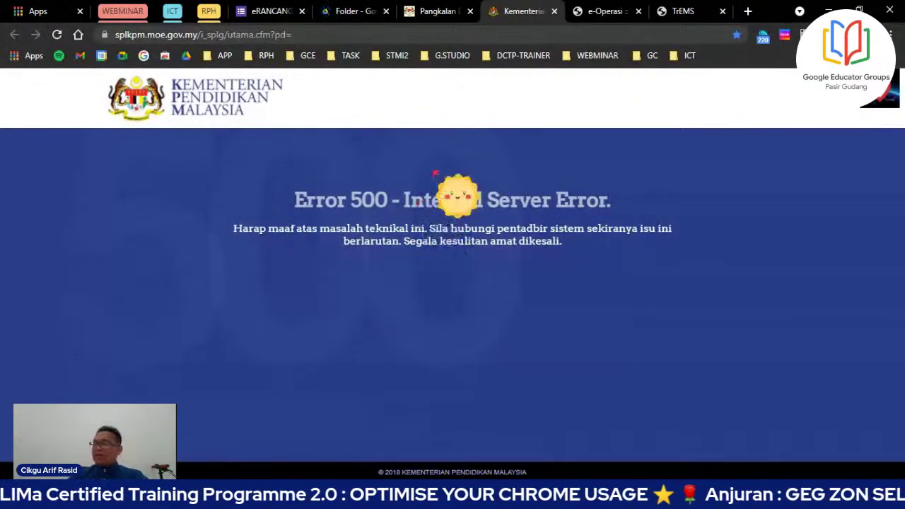
pyautogui.click(591, 14)
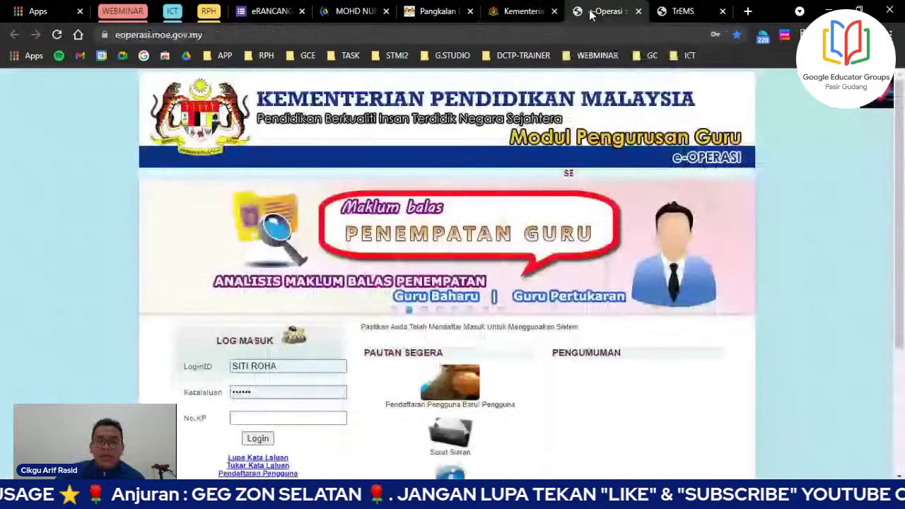
pyautogui.hotkey('ctrl', 'Tab')
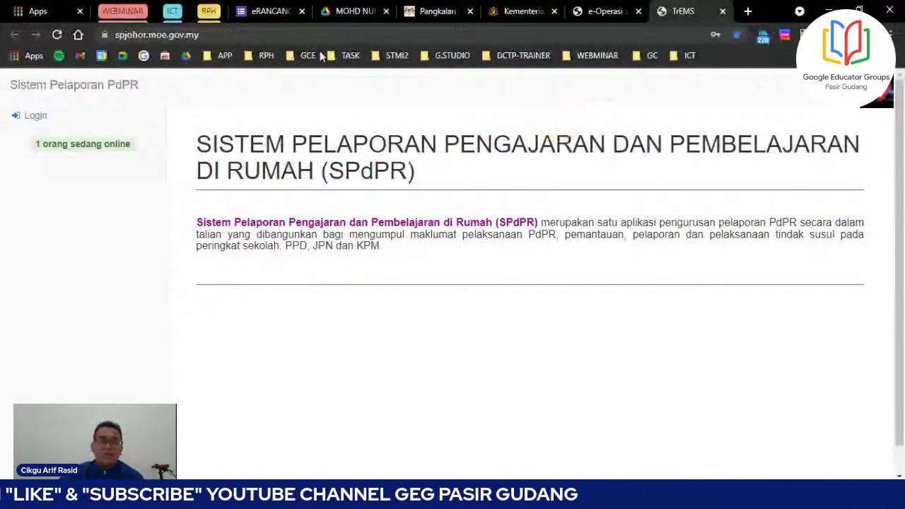
# - Close the tabs right of the eRANCANG form, then the WEBMINAR and ICT tab groups
pyautogui.rightClick(251, 12)
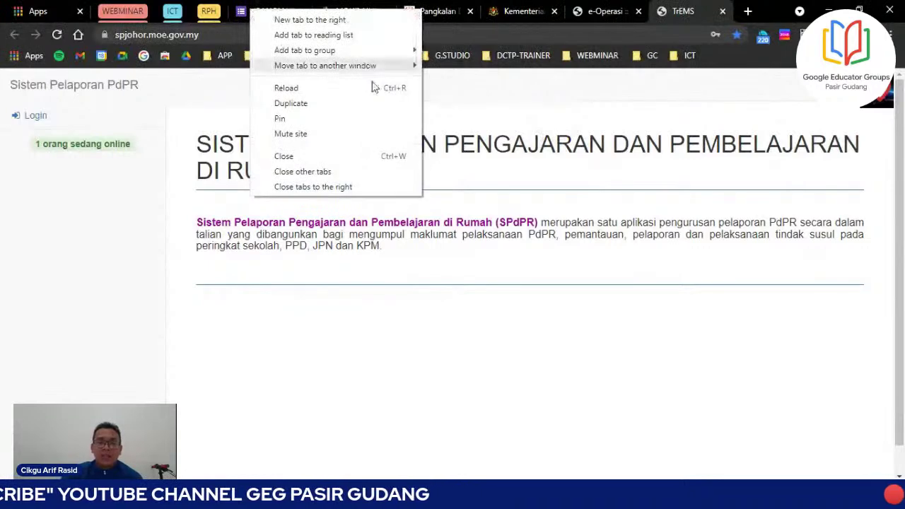
pyautogui.click(349, 188)
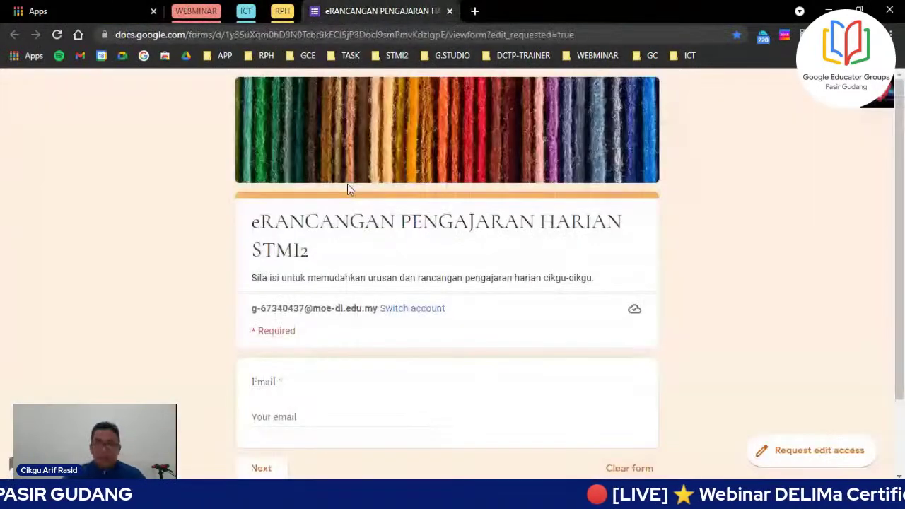
pyautogui.rightClick(201, 11)
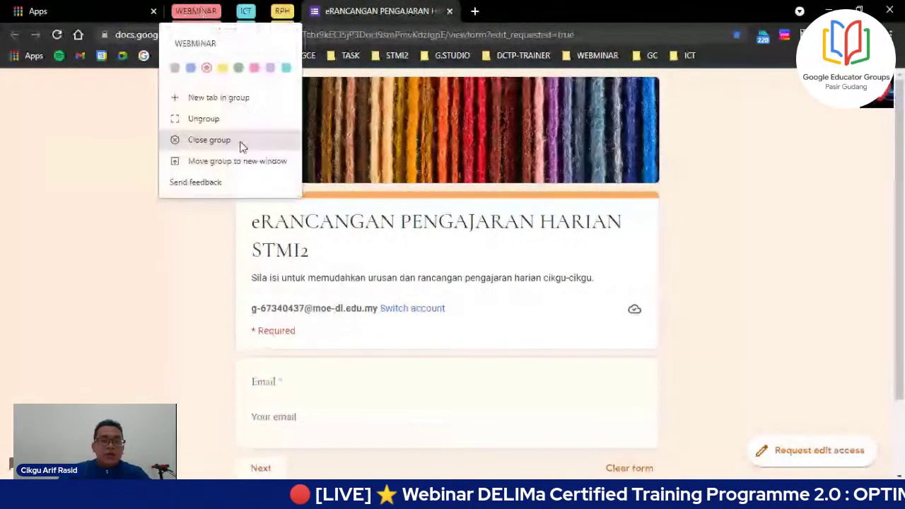
pyautogui.click(254, 27)
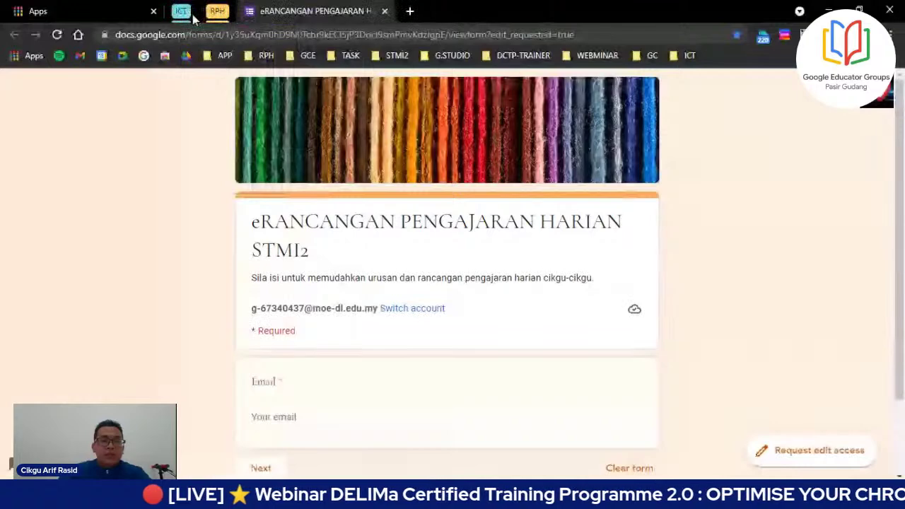
pyautogui.rightClick(192, 15)
pyautogui.click(238, 140)
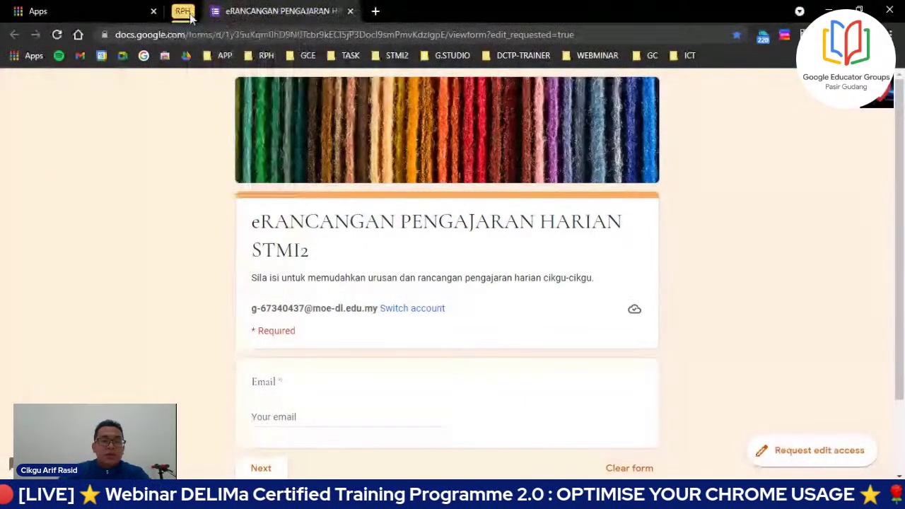
# - Close the RPH tab group and the eRANCANGAN form tab, leaving only the Apps page
pyautogui.rightClick(182, 11)
pyautogui.click(210, 140)
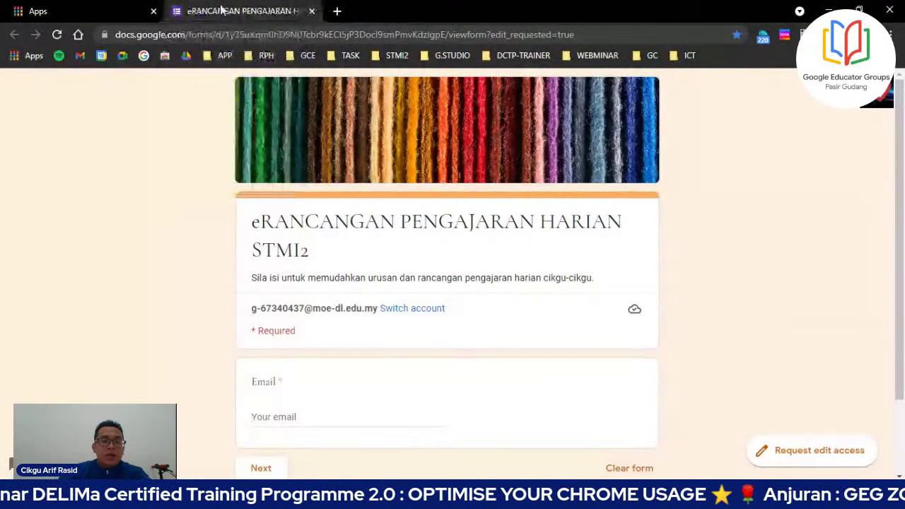
pyautogui.rightClick(221, 8)
pyautogui.press('Escape')
pyautogui.hotkey('ctrl', 'w')
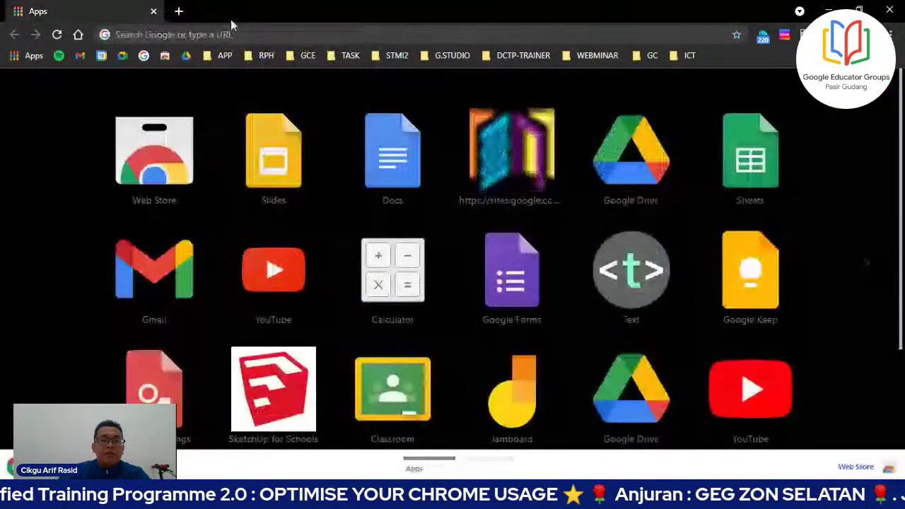
# - In a new tab, search Google for 'TUN MAHATHIR'
pyautogui.click(179, 12)
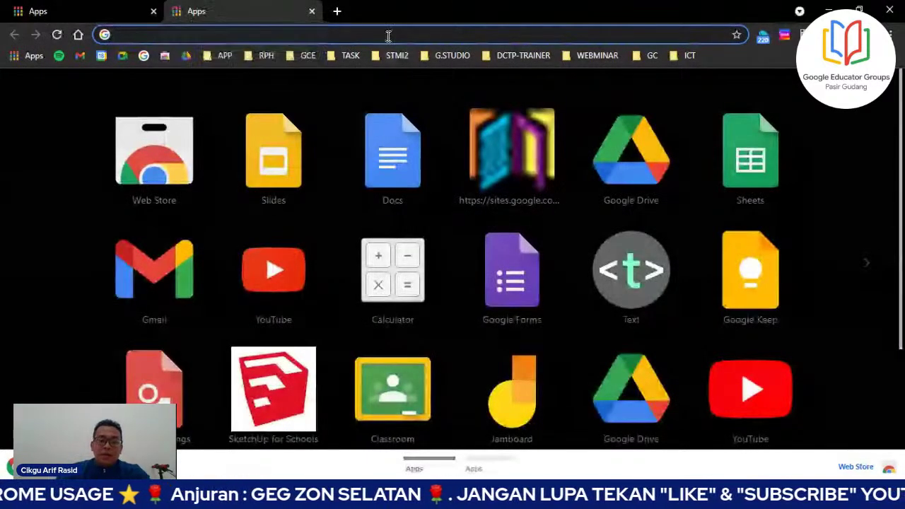
pyautogui.write('TUN MA')
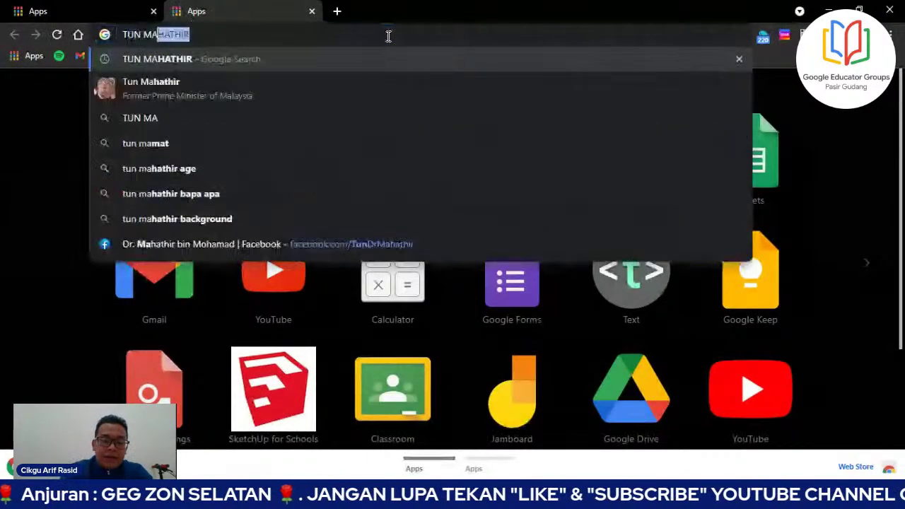
pyautogui.write('HATHI')
pyautogui.press('Return')
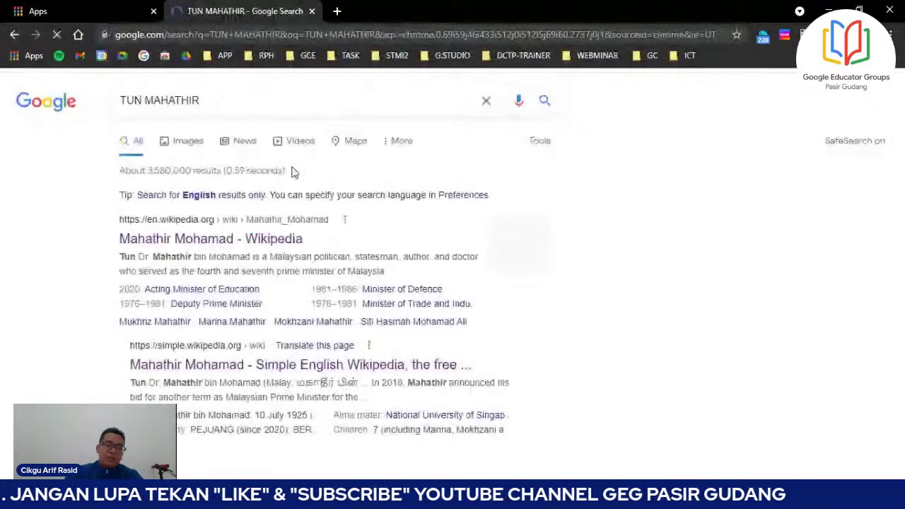
# - Open the Wikipedia, Simple English Wikipedia and Twitter results in background tabs and view each
pyautogui.keyDown('ctrl'); pyautogui.click(212, 238); pyautogui.keyUp('ctrl')
pyautogui.keyDown('ctrl'); pyautogui.click(323, 364); pyautogui.keyUp('ctrl')
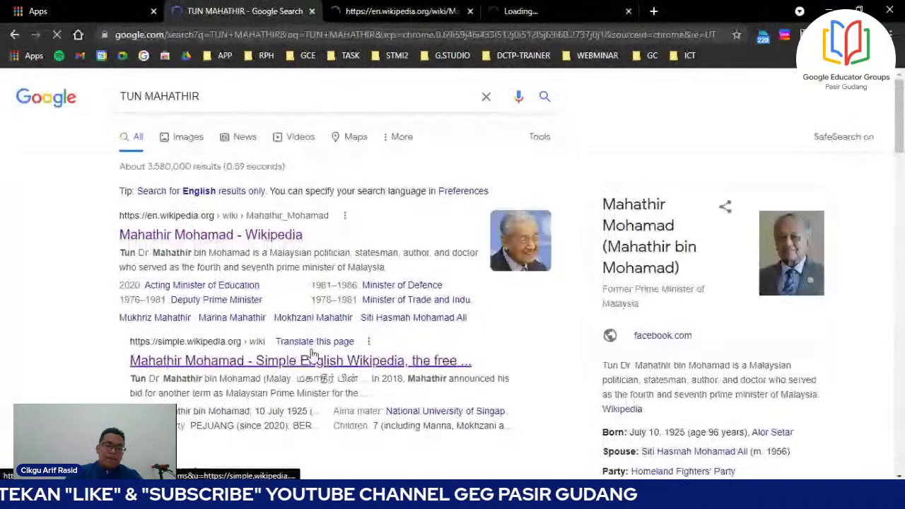
pyautogui.scroll(-5, 228, 342)
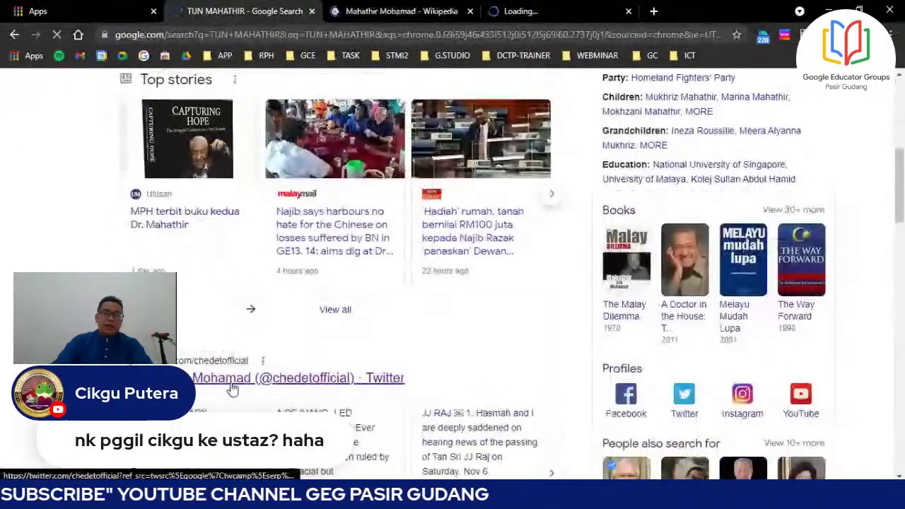
pyautogui.keyDown('ctrl'); pyautogui.click(234, 379); pyautogui.keyUp('ctrl')
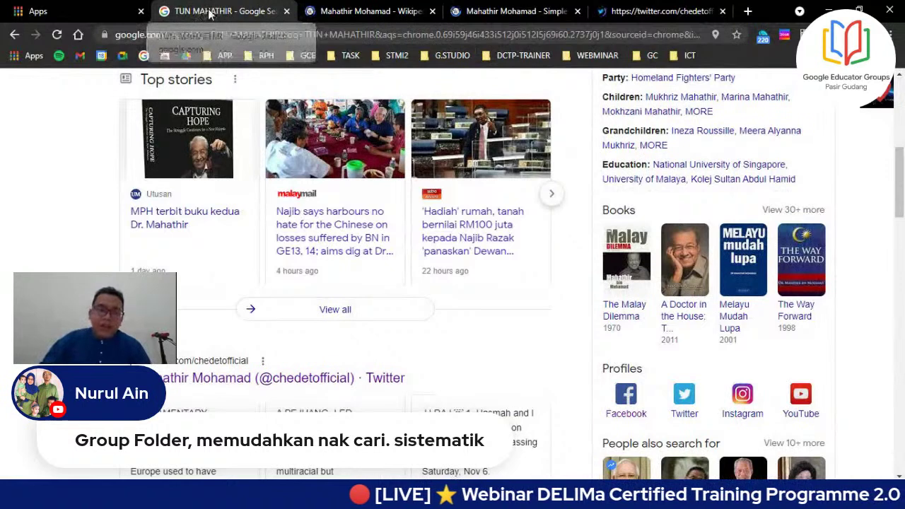
pyautogui.click(371, 12)
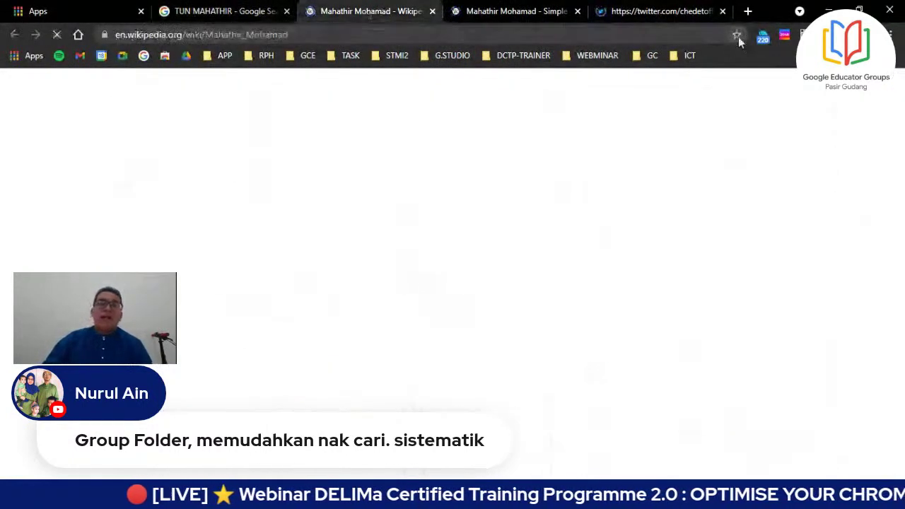
pyautogui.click(498, 10)
pyautogui.click(661, 10)
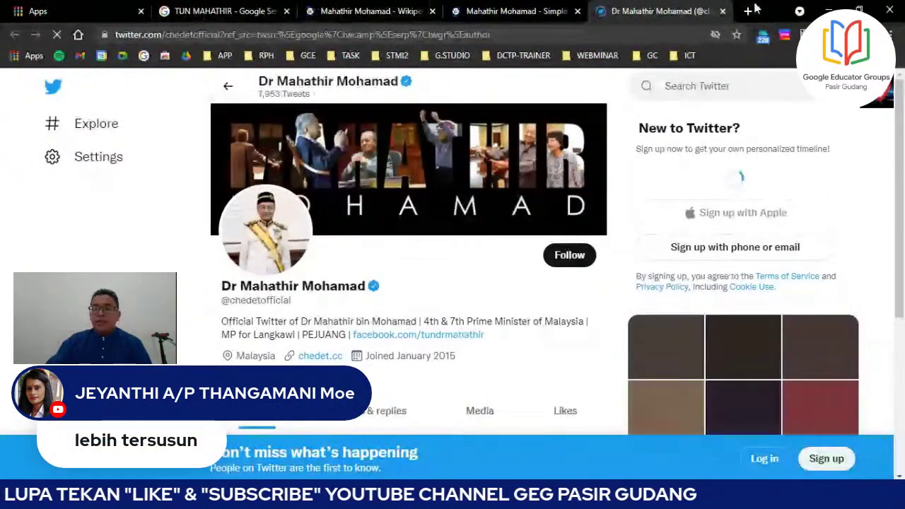
# - Bookmark all open tabs into a new 'SEJARAH' folder, then load its saved New Tab bookmark
pyautogui.rightClick(768, 12)
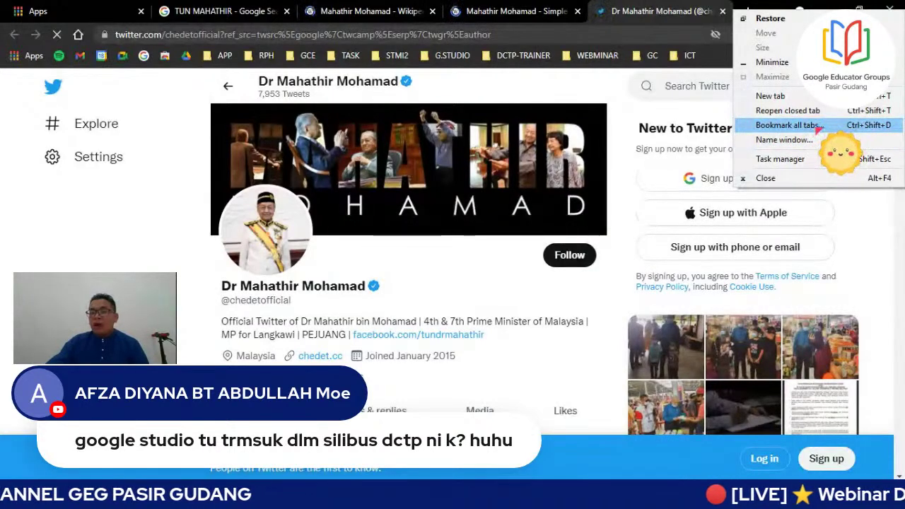
pyautogui.click(818, 127)
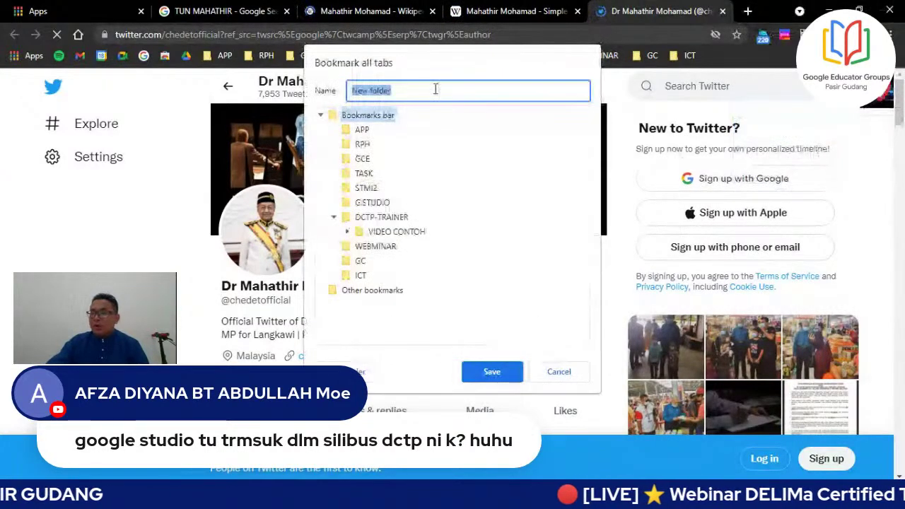
pyautogui.write('BAHA')
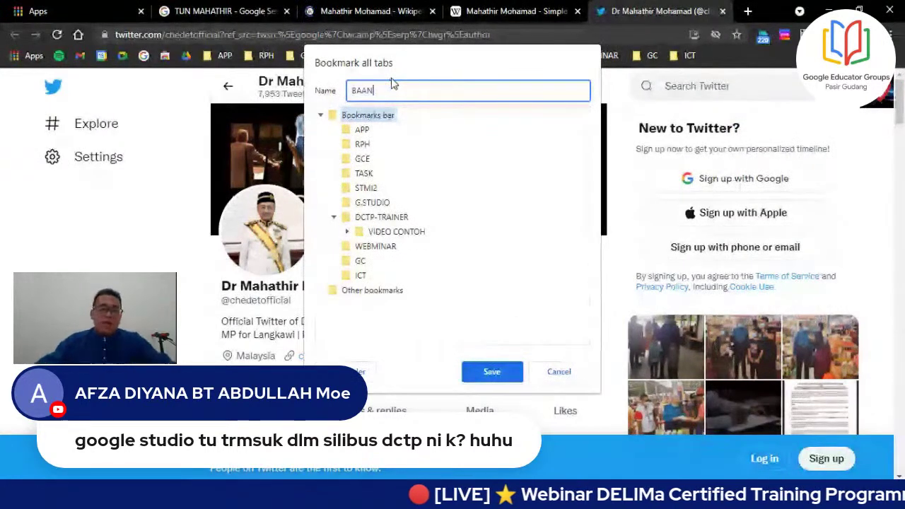
pyautogui.press('BackSpace')
pyautogui.press('BackSpace')
pyautogui.press('BackSpace')
pyautogui.press('BackSpace')
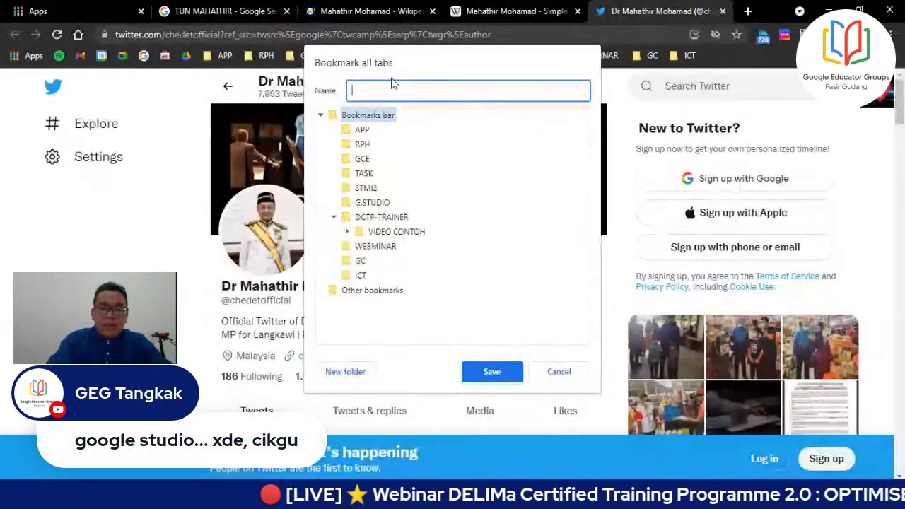
pyautogui.write('SEJARAH')
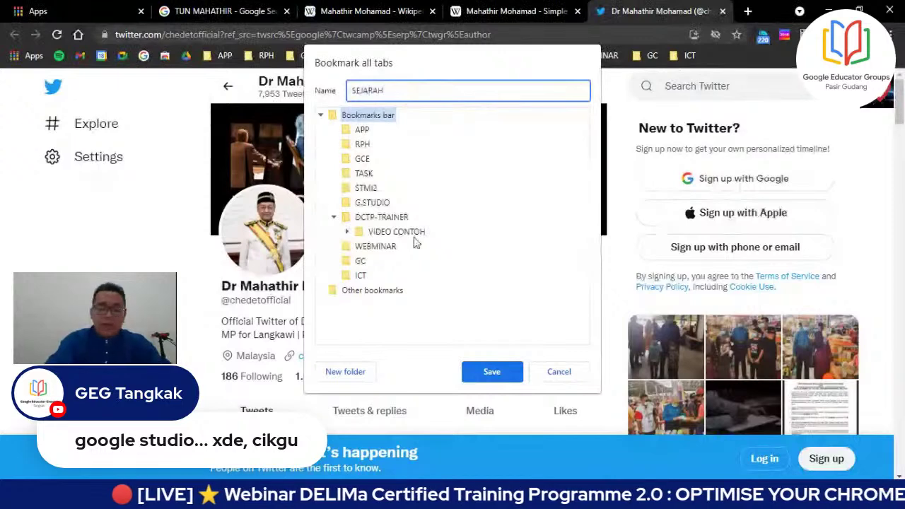
pyautogui.click(518, 381)
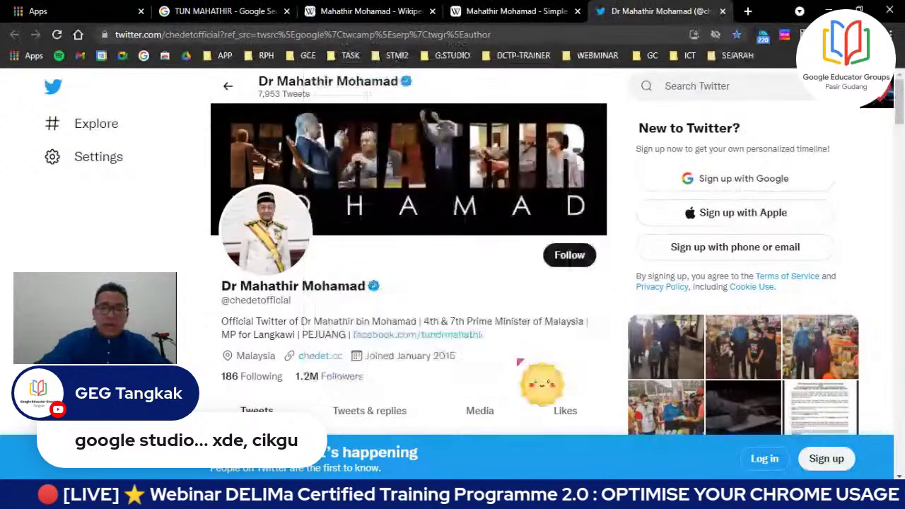
pyautogui.click(739, 57)
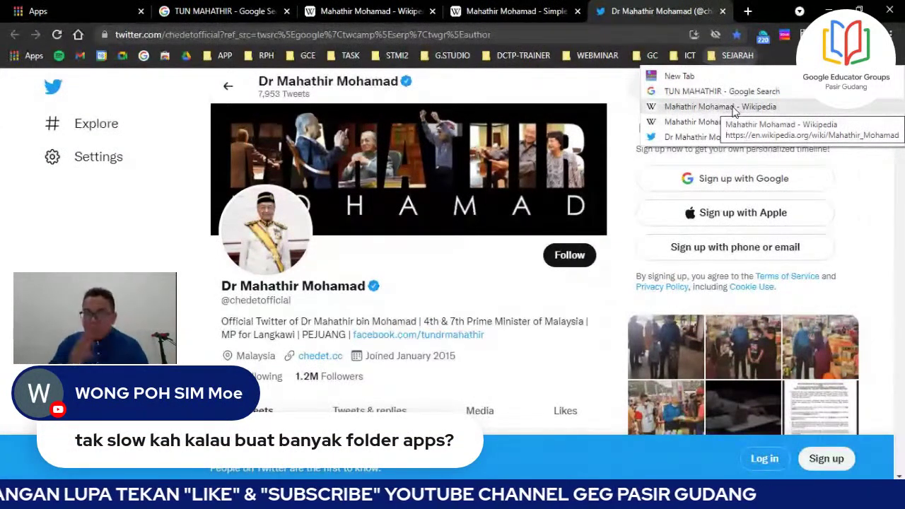
pyautogui.click(777, 75)
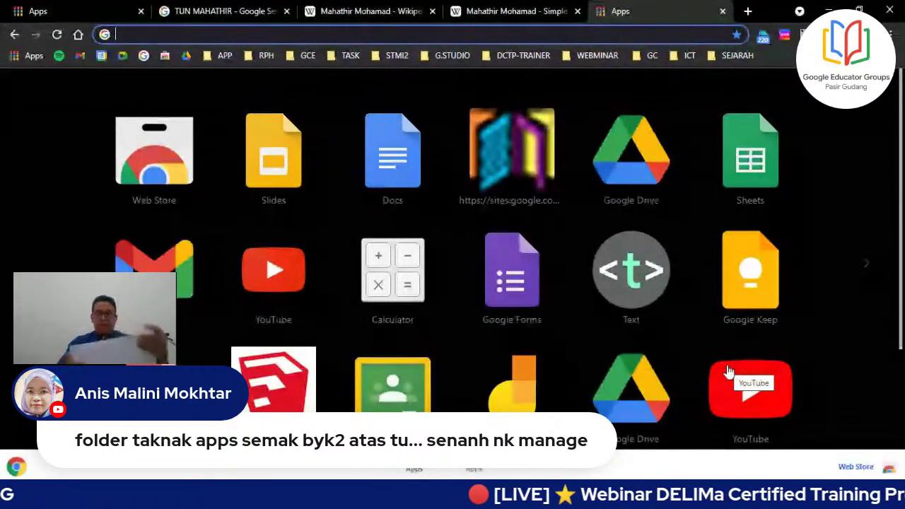
# - Load Google Drive from the WEBMINAR bookmarks in a new tab
pyautogui.click(748, 10)
pyautogui.click(600, 59)
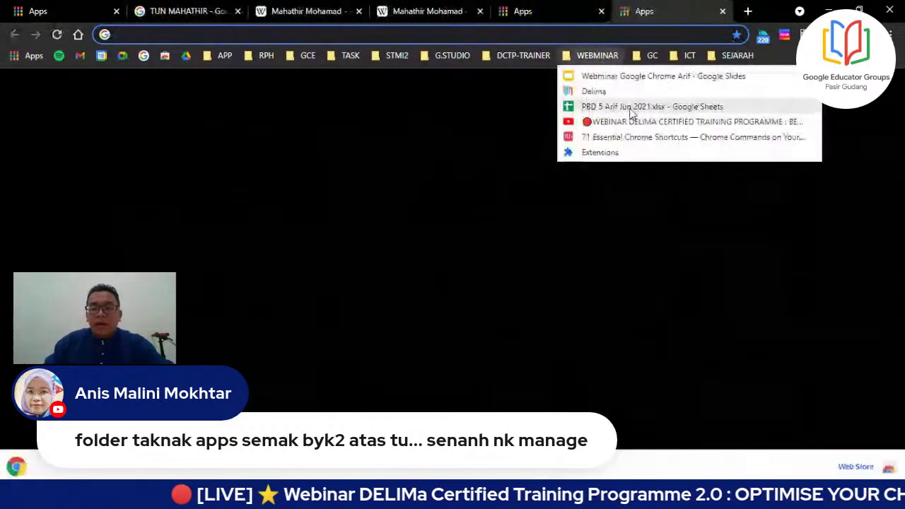
pyautogui.click(608, 166)
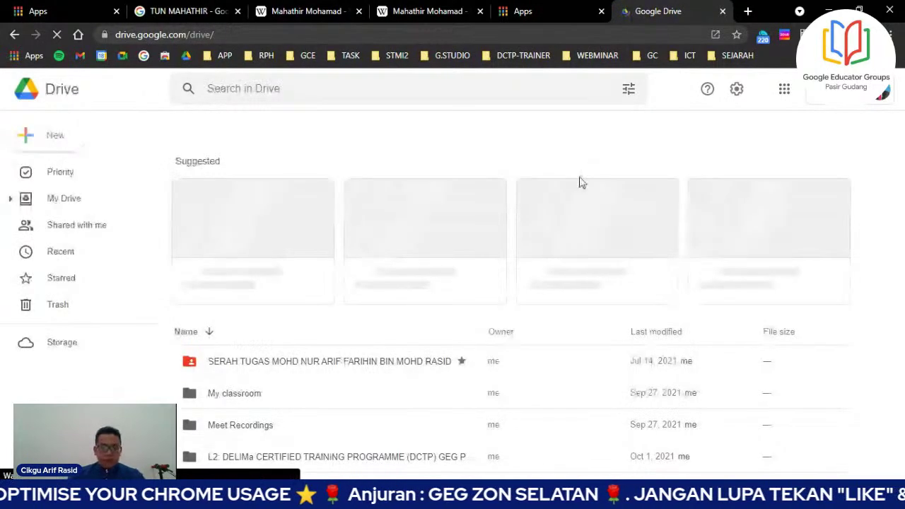
# - Open the PBD 5 Arif Jun 2021 spreadsheet bookmark from WEBMINAR, then start another new tab
pyautogui.click(610, 56)
pyautogui.click(613, 107)
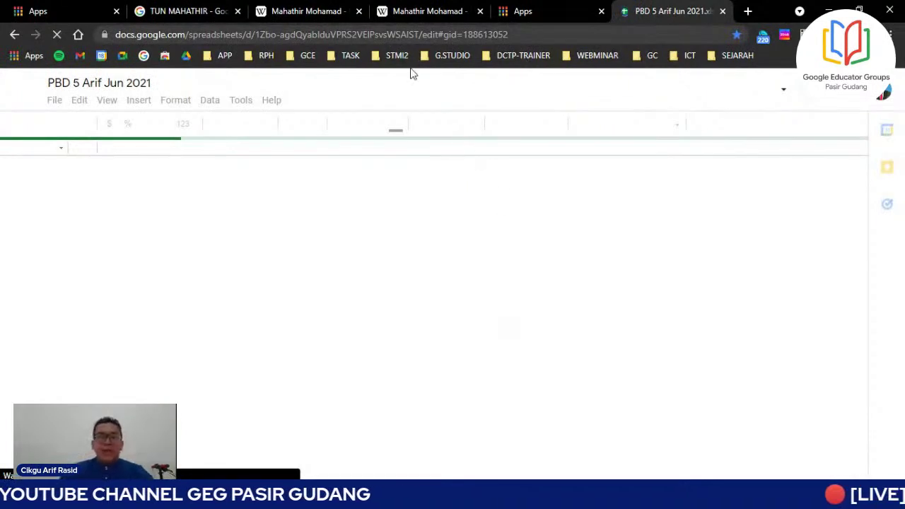
pyautogui.click(748, 12)
pyautogui.click(597, 55)
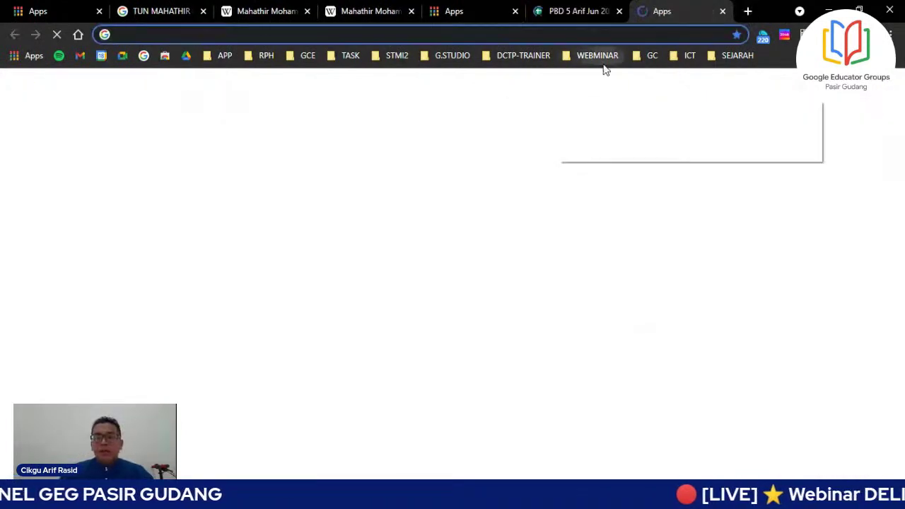
# - Open all six WEBMINAR bookmarks as tabs, then view the PBD spreadsheet and YouTube webinar tabs
pyautogui.rightClick(603, 55)
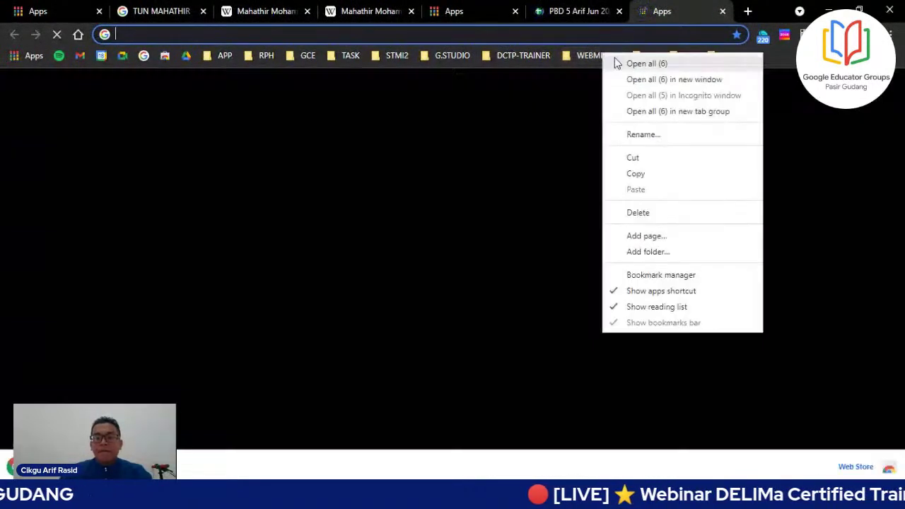
pyautogui.click(616, 79)
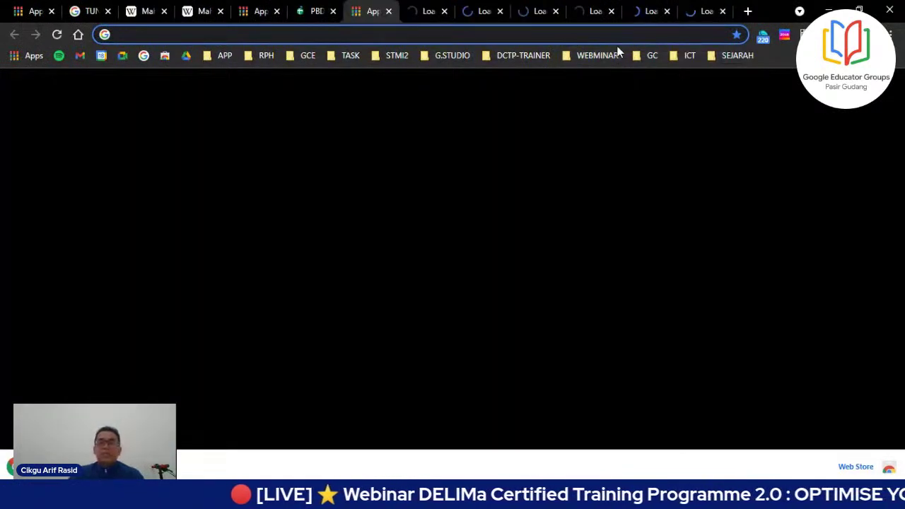
pyautogui.click(314, 10)
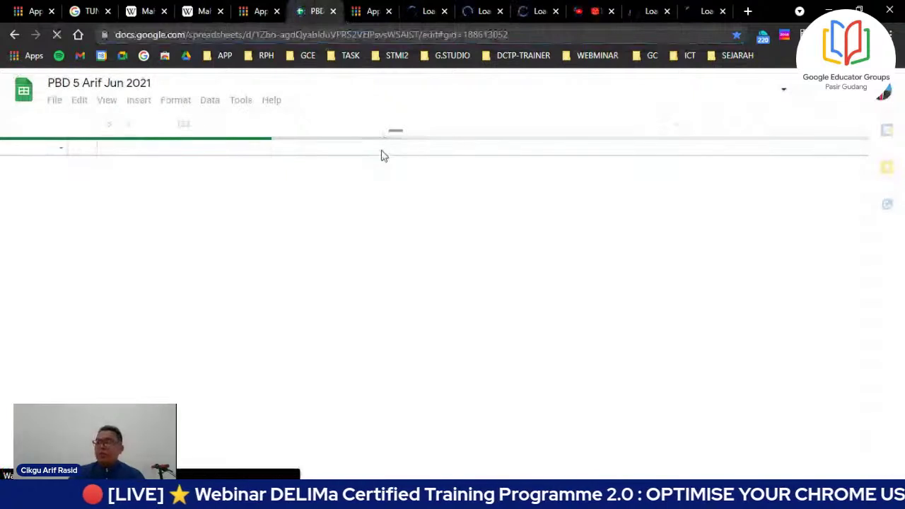
pyautogui.click(585, 10)
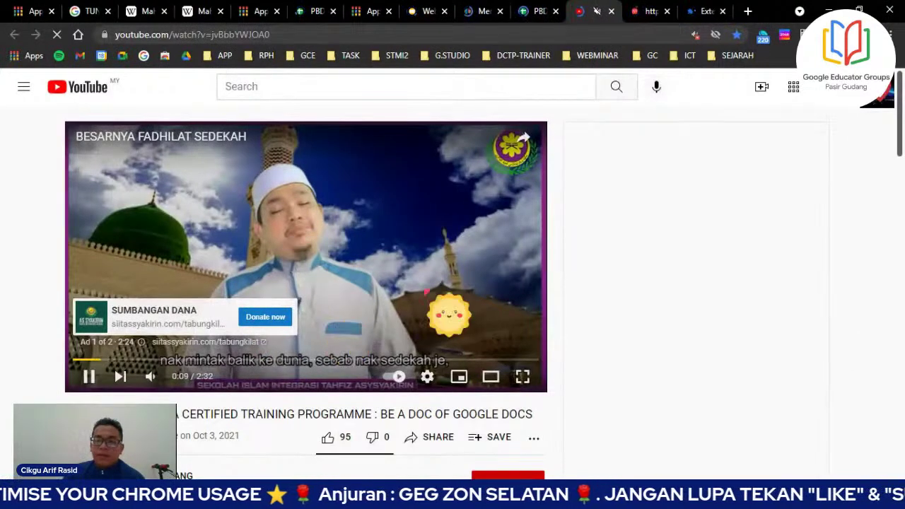
# - Duplicate the 'BE A DOC OF GOOGLE DOCS' YouTube tab and bring up Chrome's main menu
pyautogui.rightClick(590, 11)
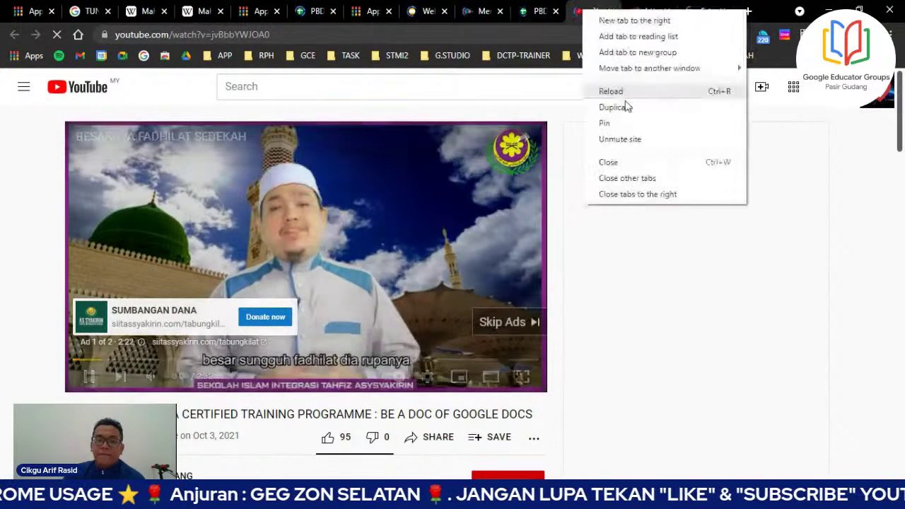
pyautogui.click(625, 107)
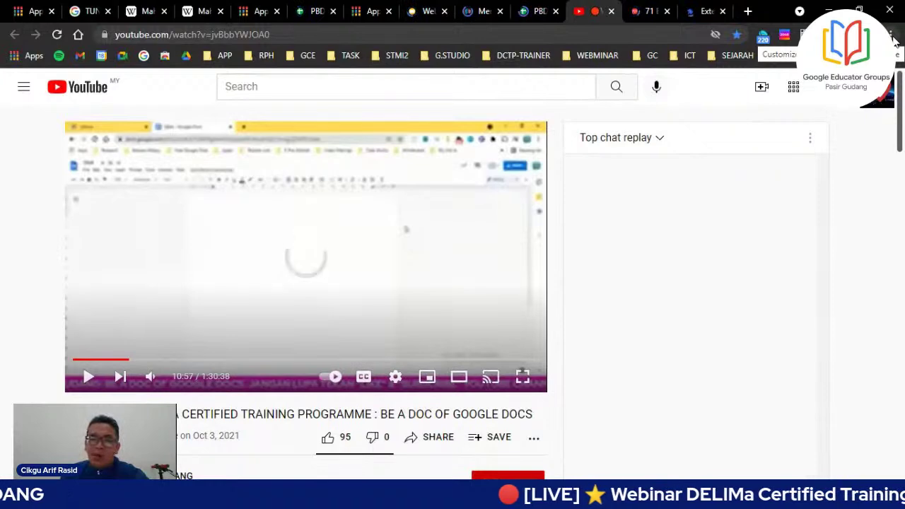
pyautogui.click(891, 35)
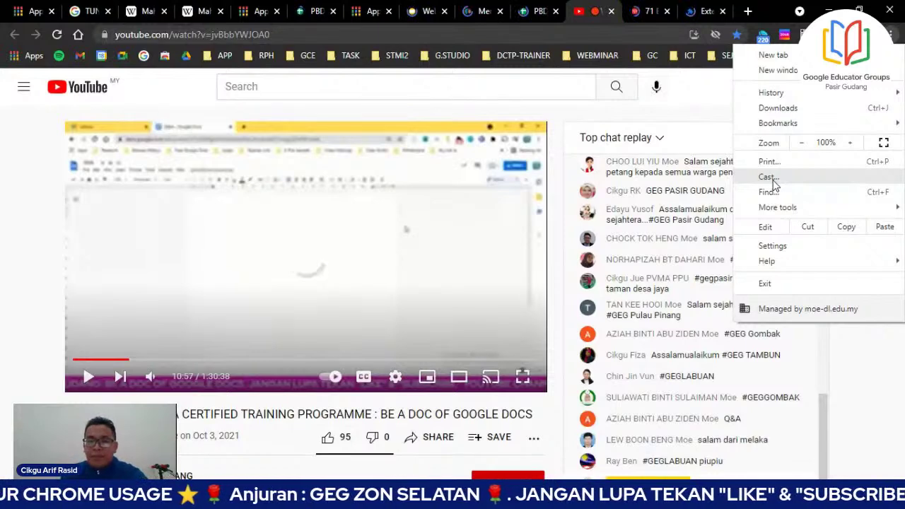
# - Cast the webinar video to [TV] Samsung 7 Series (49), then stop casting
pyautogui.click(767, 177)
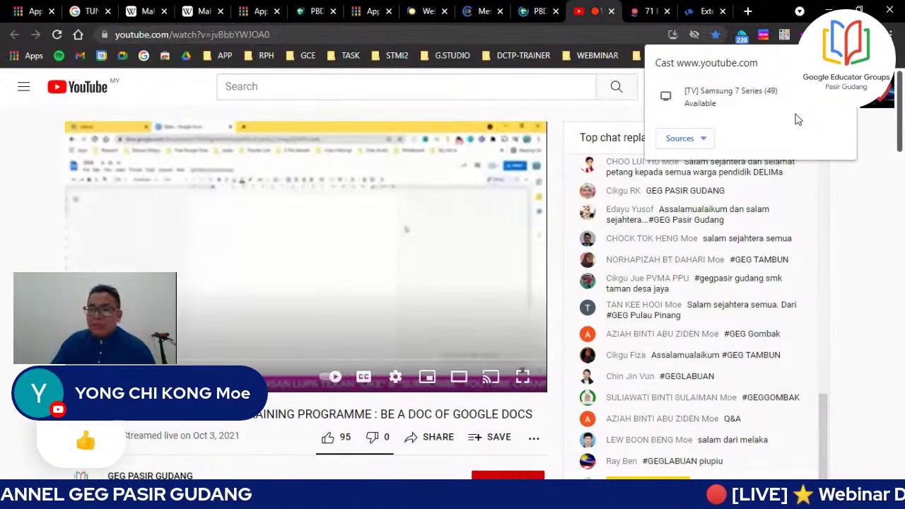
pyautogui.click(733, 100)
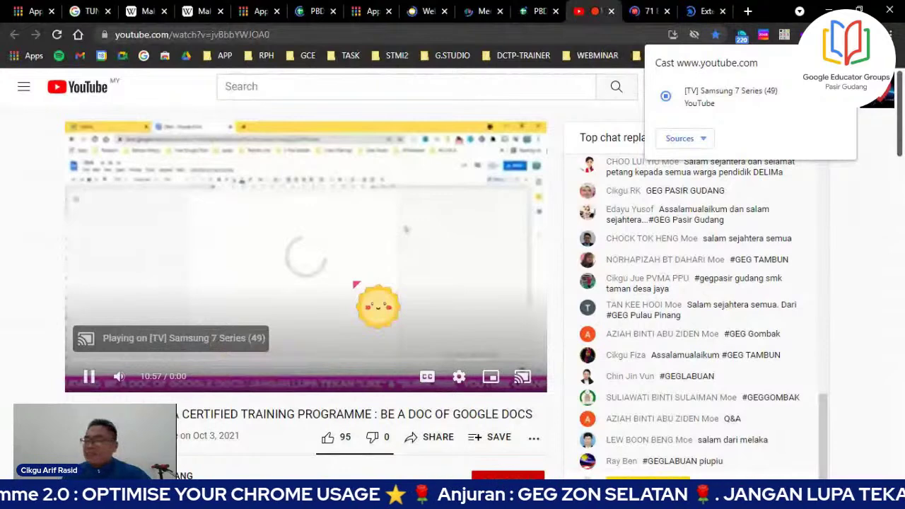
pyautogui.click(731, 97)
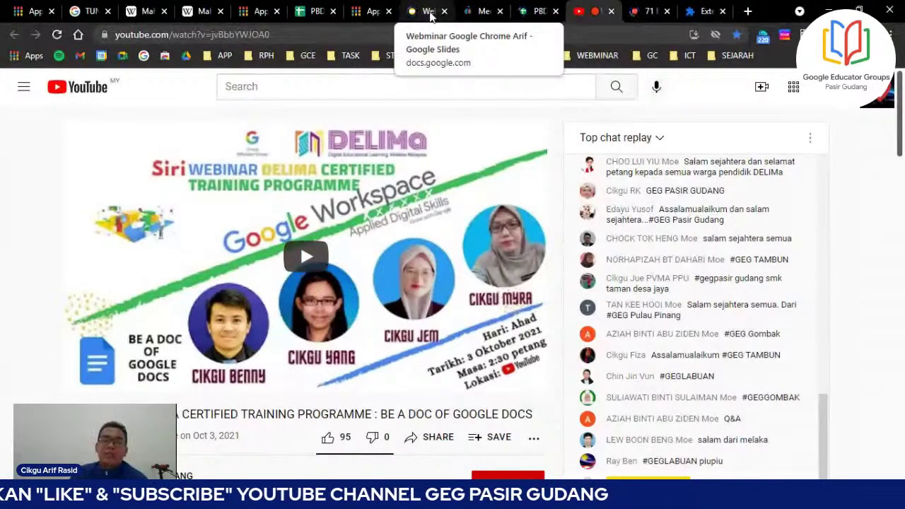
# - Close the webinar slides, 71 Chrome shortcuts article and Extensions tabs
pyautogui.click(432, 13)
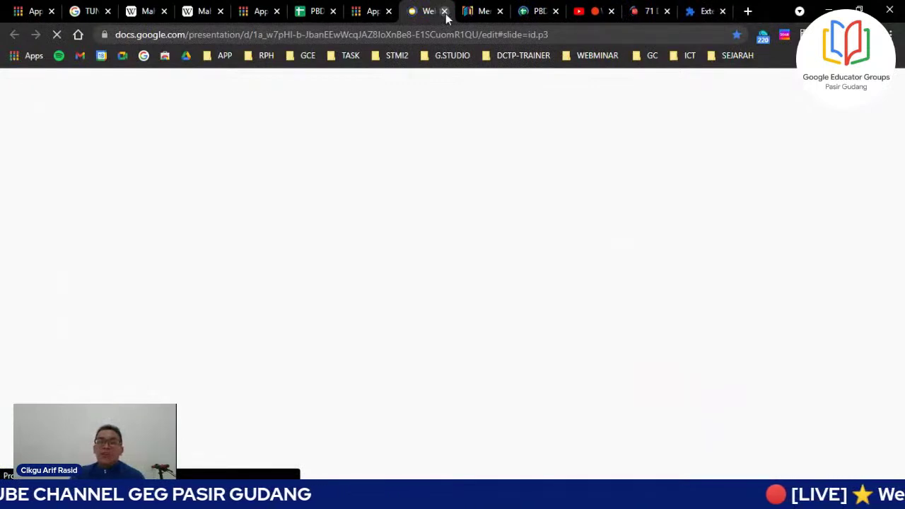
pyautogui.click(444, 12)
pyautogui.click(445, 12)
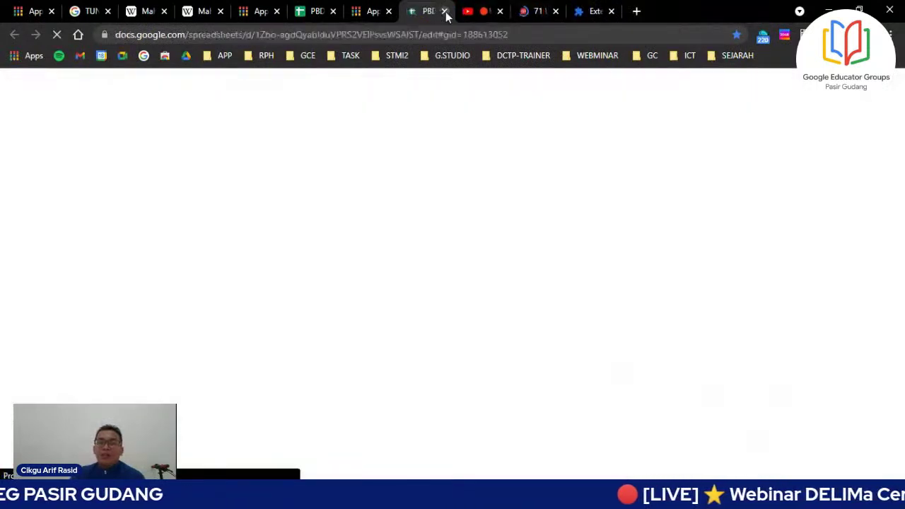
pyautogui.click(534, 11)
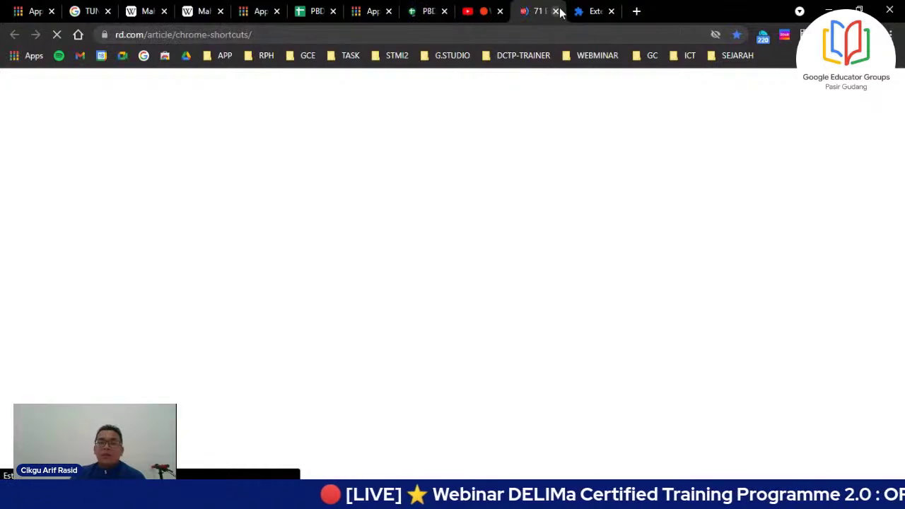
pyautogui.click(557, 11)
pyautogui.click(558, 12)
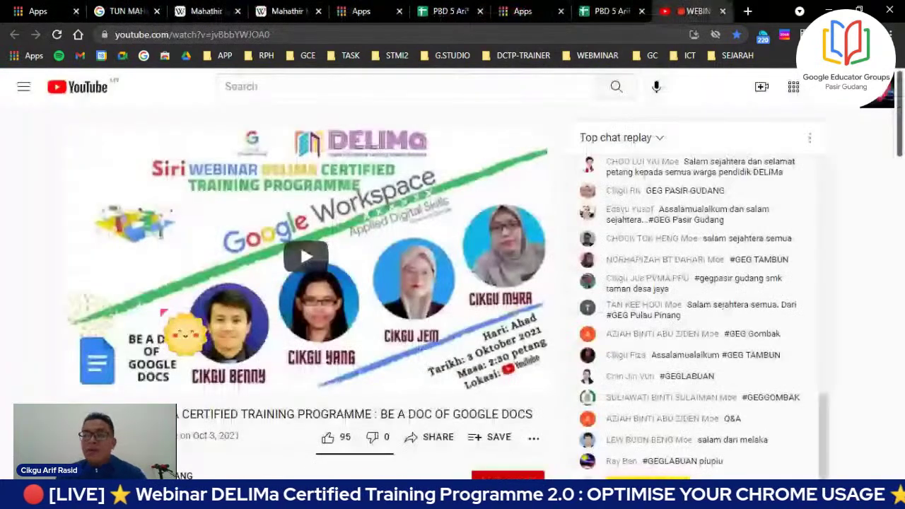
# - Go from the webinar watch page back to YouTube home, dropping the video into the miniplayer
pyautogui.click(447, 11)
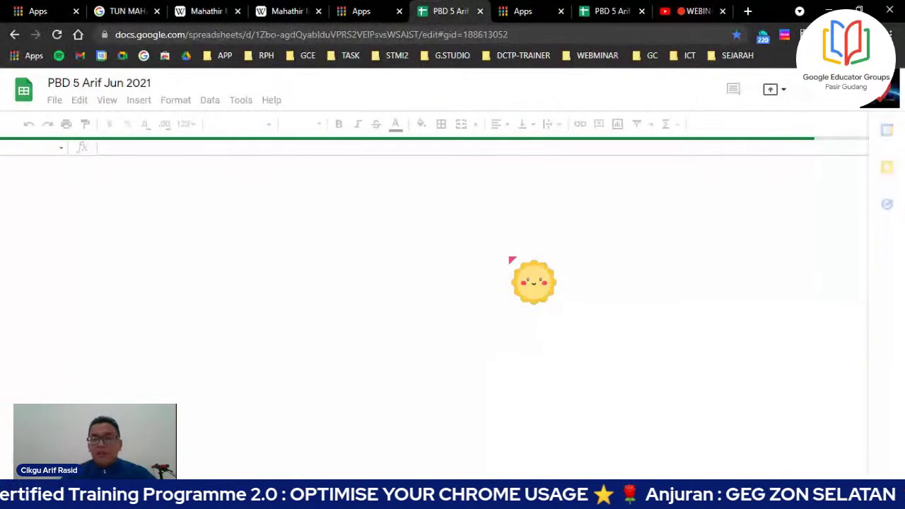
pyautogui.click(679, 17)
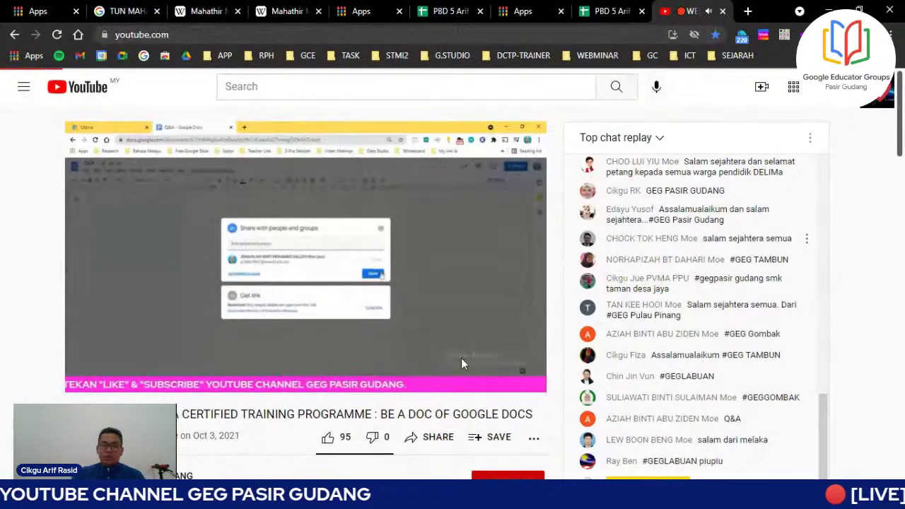
pyautogui.hotkey('alt', 'Left')
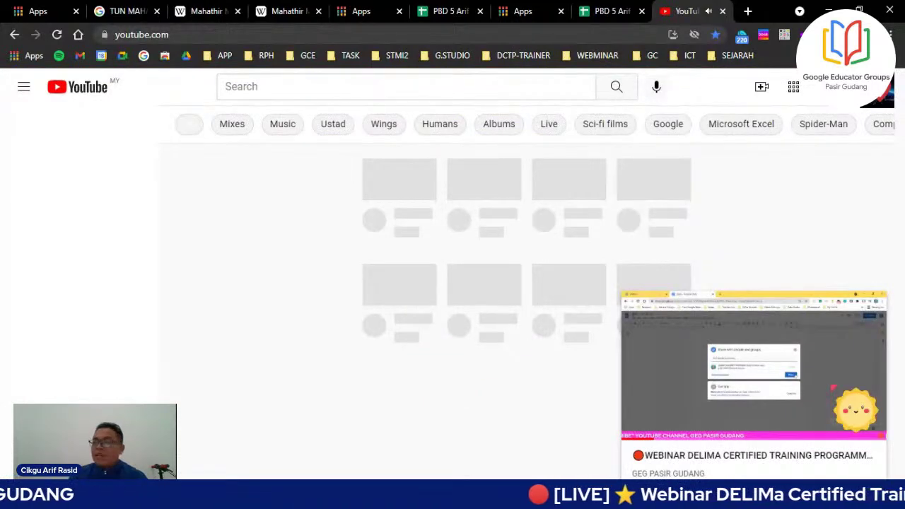
pyautogui.moveTo(777, 322)
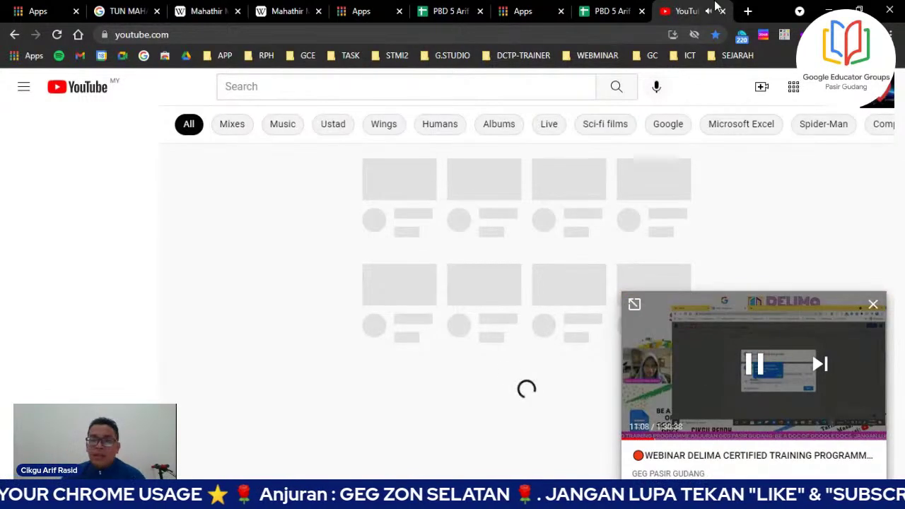
# - Check the PBD 5 Arif spreadsheet, then expand the miniplayer back to the full watch page
pyautogui.click(610, 11)
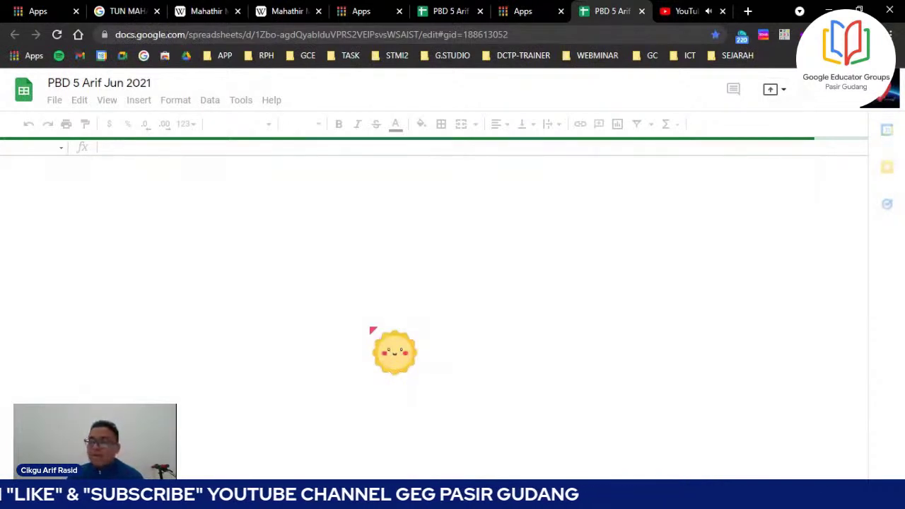
pyautogui.click(681, 11)
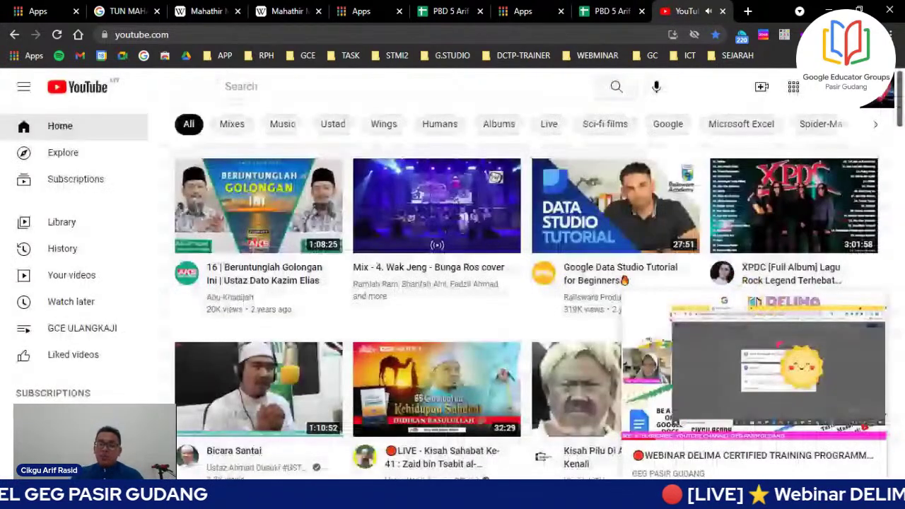
pyautogui.moveTo(753, 364)
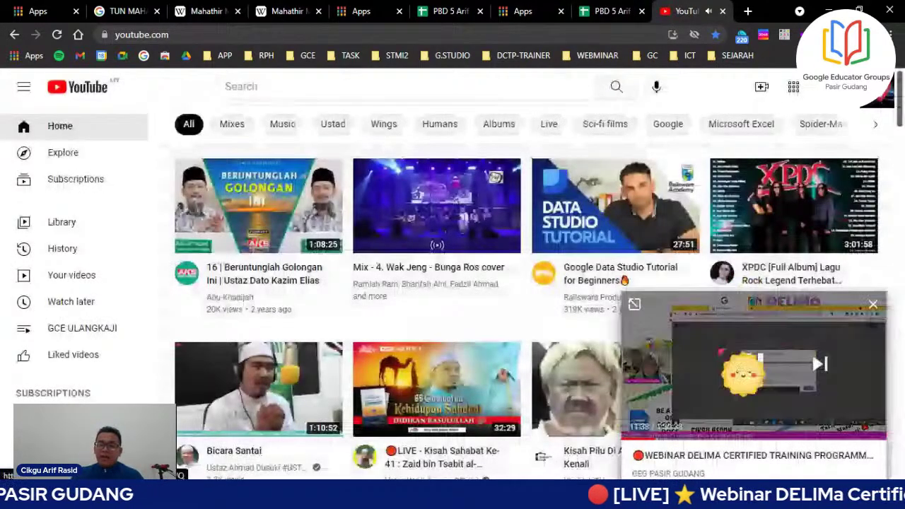
pyautogui.click(654, 330)
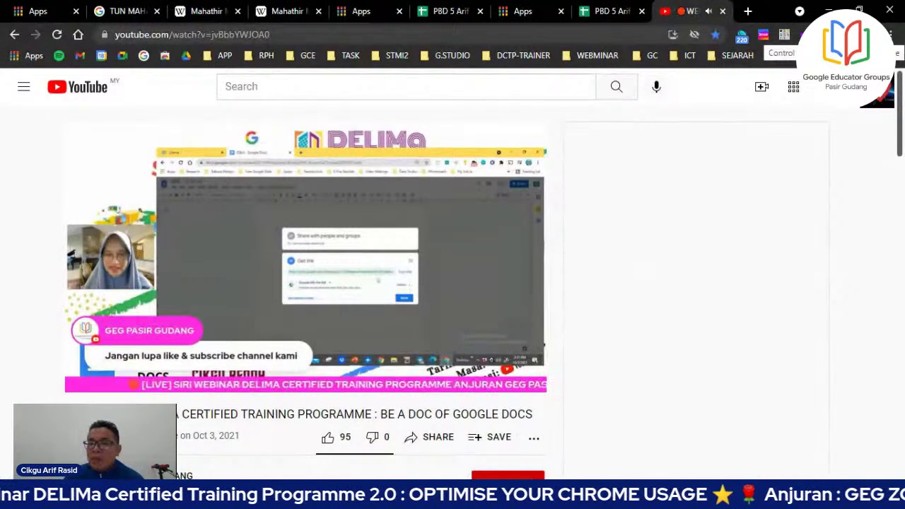
# - Pop the webinar video into picture-in-picture, then bring up the Mahathir Mohamad Wikipedia tab
pyautogui.click(845, 34)
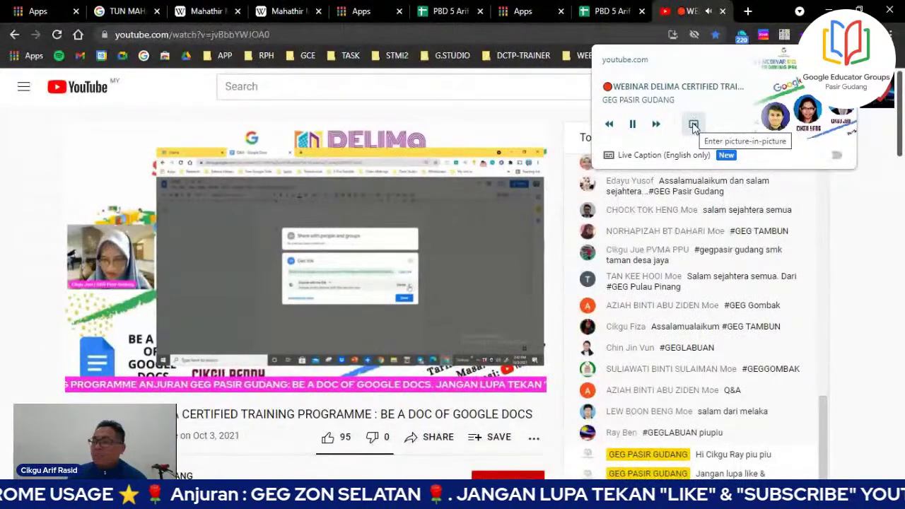
pyautogui.click(693, 124)
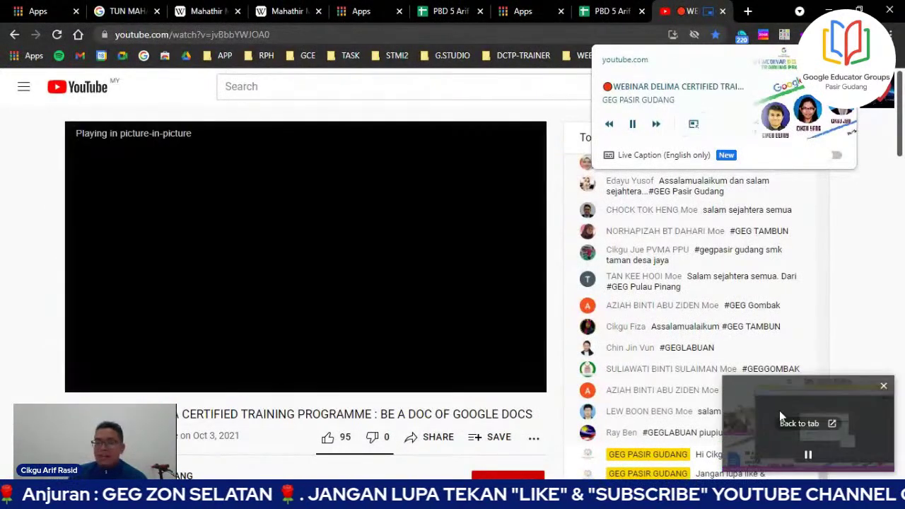
pyautogui.click(601, 11)
pyautogui.click(456, 9)
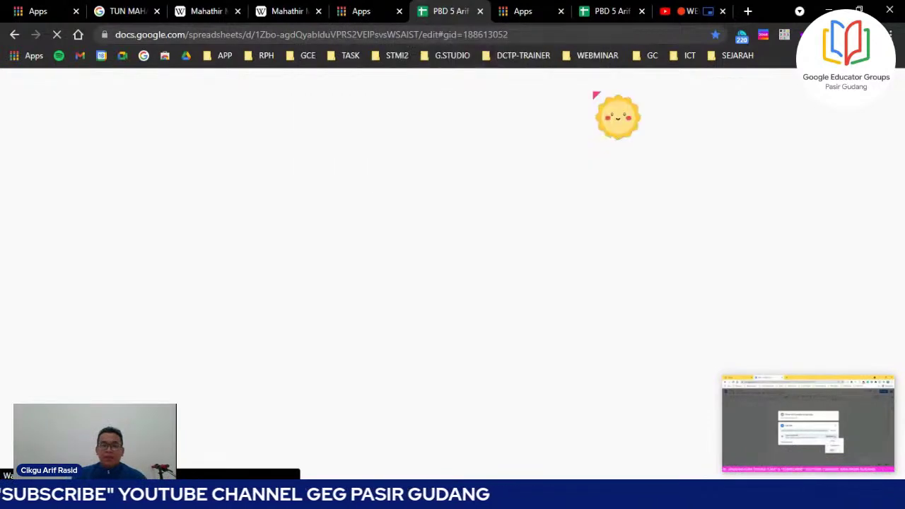
pyautogui.click(290, 10)
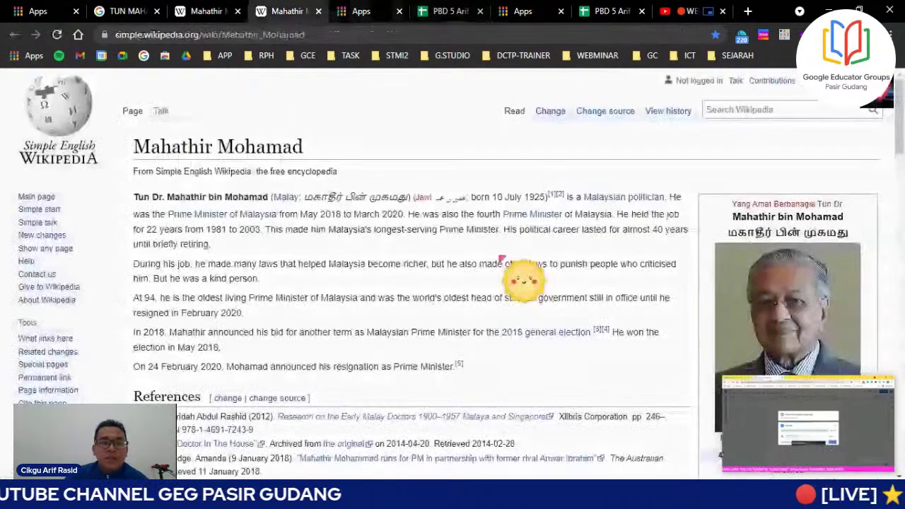
pyautogui.moveTo(848, 442)
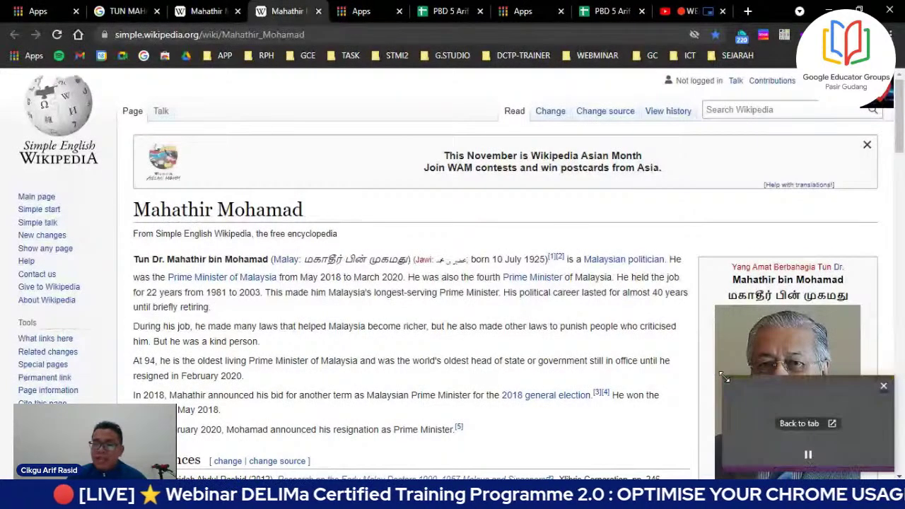
# - Enlarge the picture-in-picture video, move it up and to the left, and pause it
pyautogui.moveTo(725, 379); pyautogui.dragTo(465, 231)
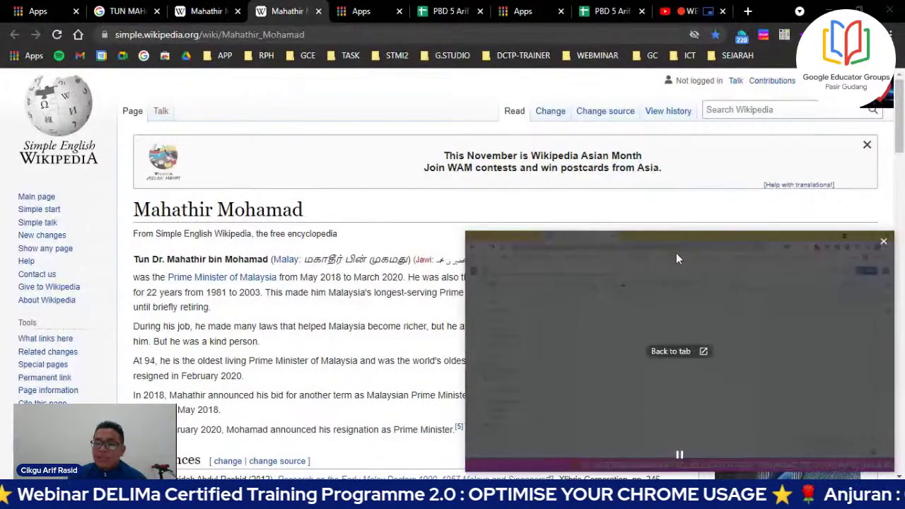
pyautogui.moveTo(676, 252); pyautogui.dragTo(647, 118)
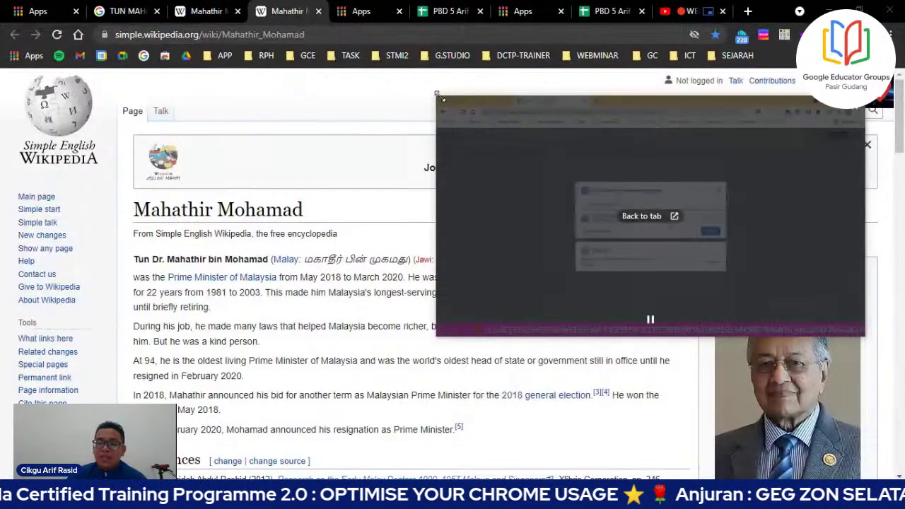
pyautogui.click(742, 320)
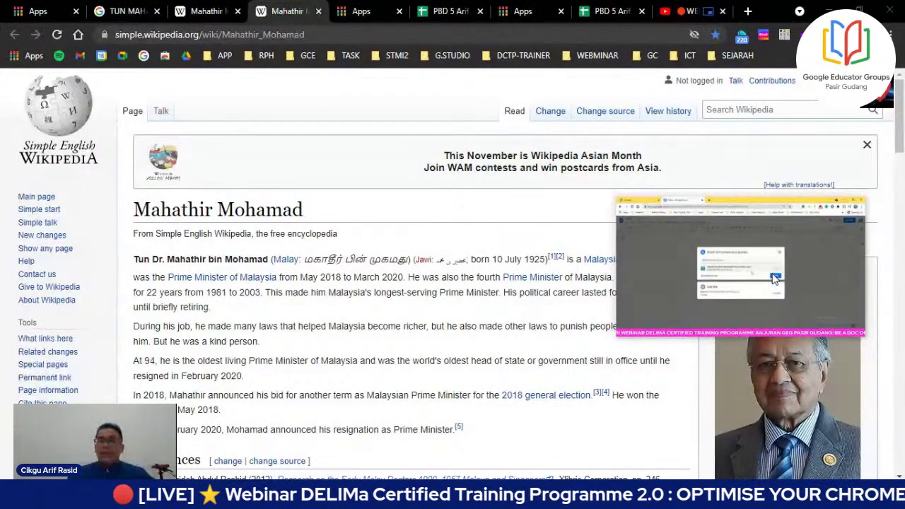
# - Close the picture-in-picture window and bring up the browser profiles list
pyautogui.moveTo(816, 257)
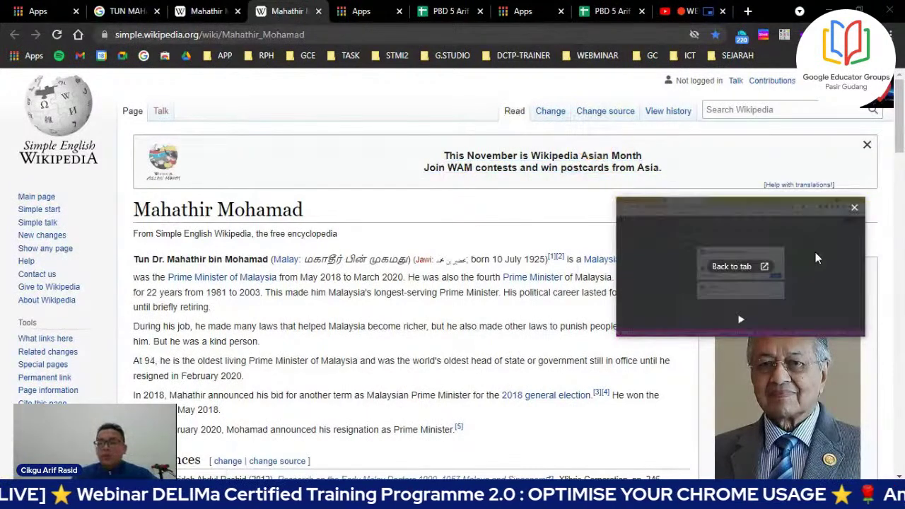
pyautogui.click(854, 209)
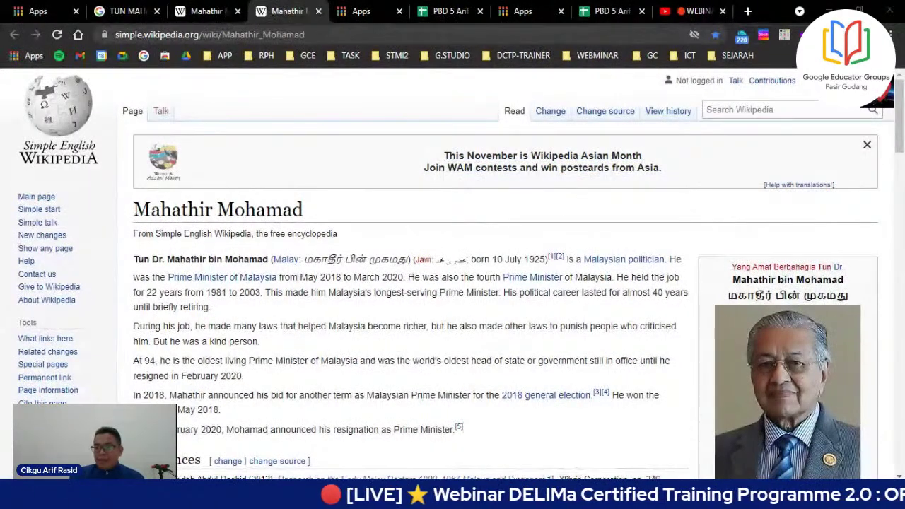
pyautogui.click(873, 34)
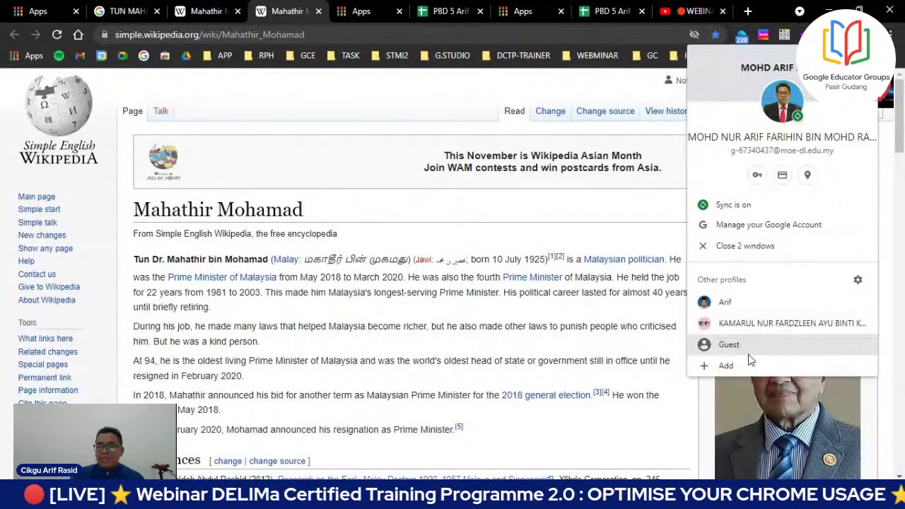
# - Open a Guest browsing window from the profile menu, then close it
pyautogui.click(729, 344)
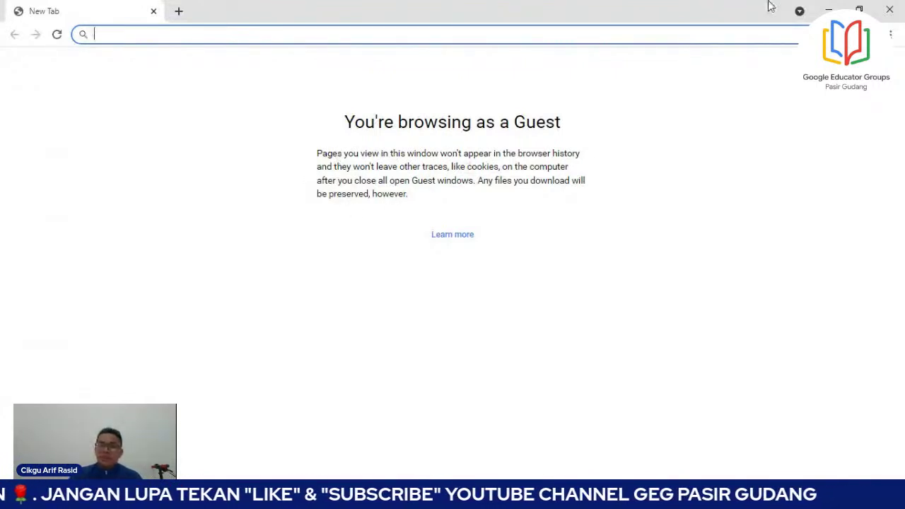
pyautogui.click(887, 17)
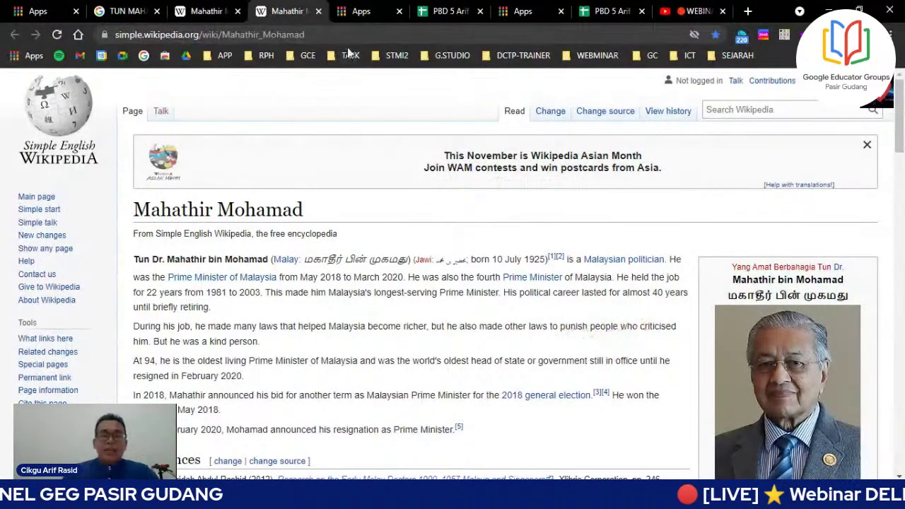
# - Close both Mahathir Wikipedia tabs, the Tun Mahathir search tab and the Apps tab
pyautogui.click(318, 11)
pyautogui.click(238, 11)
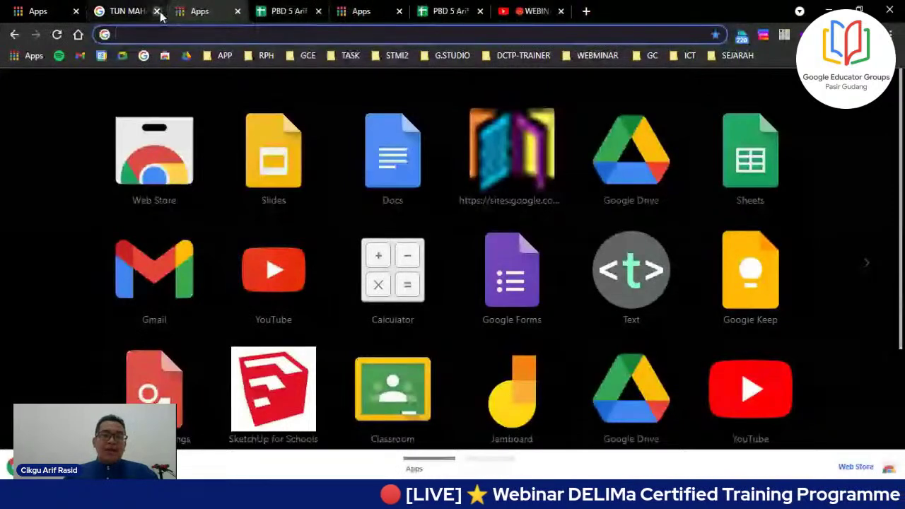
pyautogui.click(157, 12)
pyautogui.click(157, 11)
# - Open the eRANCANGAN daily teaching plan form from the RPH bookmark folder
pyautogui.click(266, 55)
pyautogui.click(277, 76)
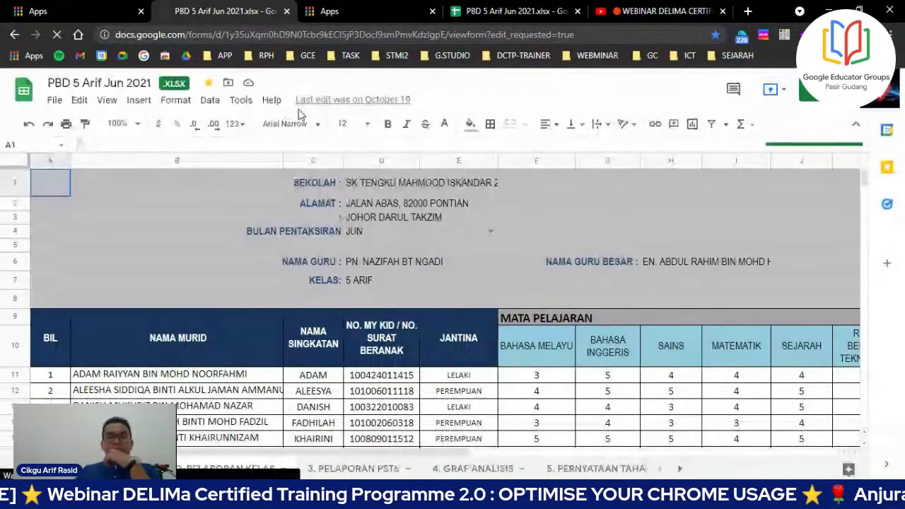
pyautogui.click(565, 14)
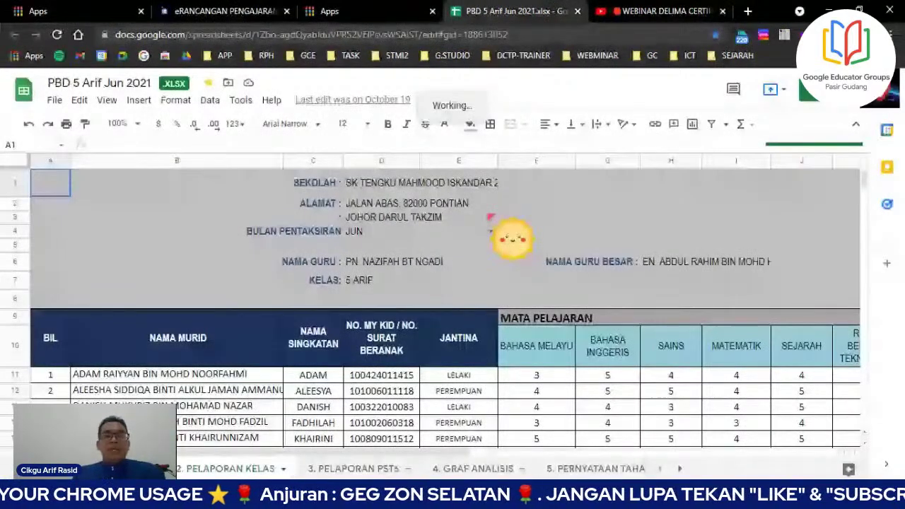
pyautogui.click(250, 17)
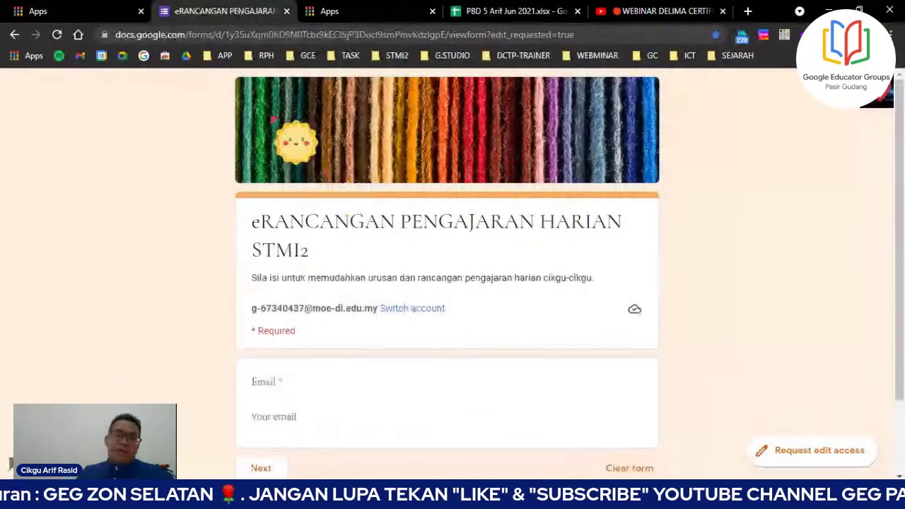
# - Open Pangkalan Data Murid from the RPH bookmark folder in a background tab
pyautogui.click(598, 55)
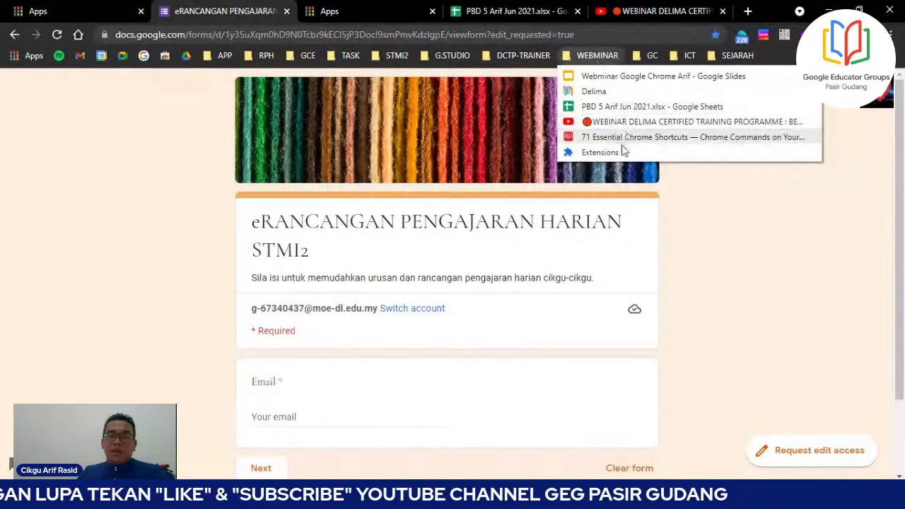
pyautogui.click(257, 55)
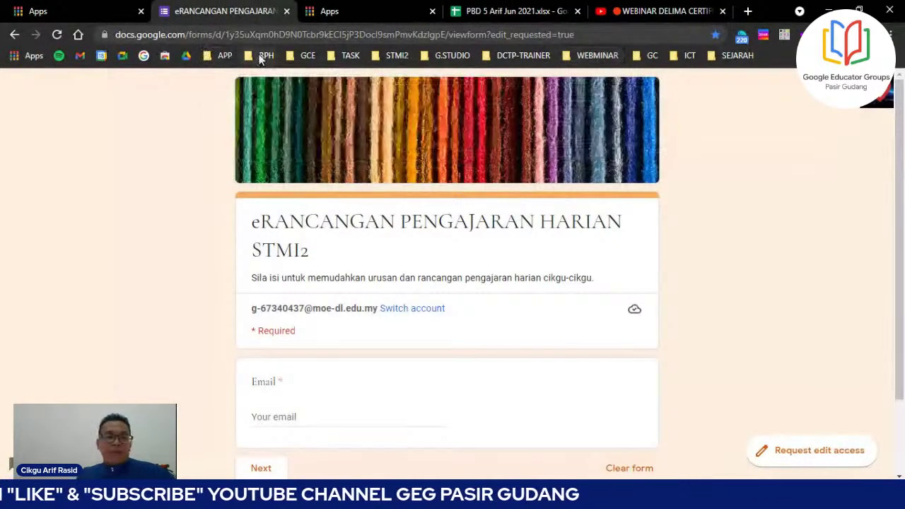
pyautogui.click(266, 57)
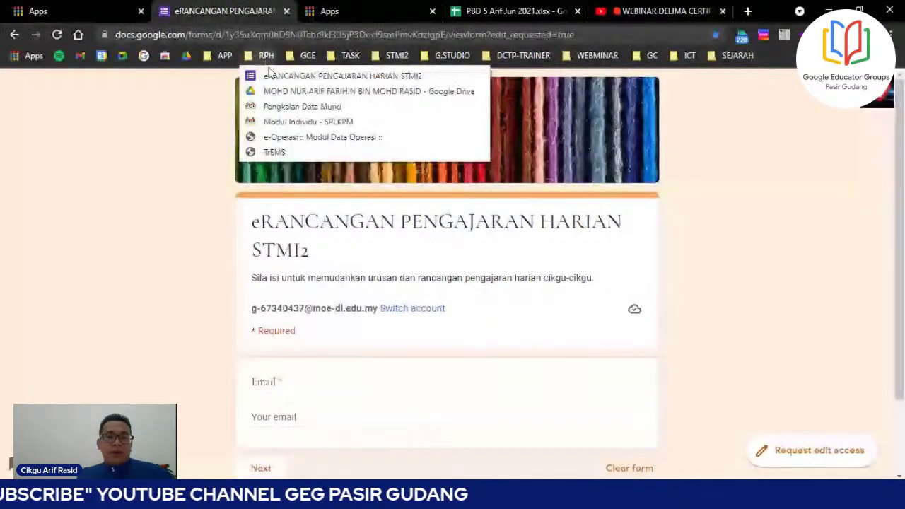
pyautogui.middleClick(301, 107)
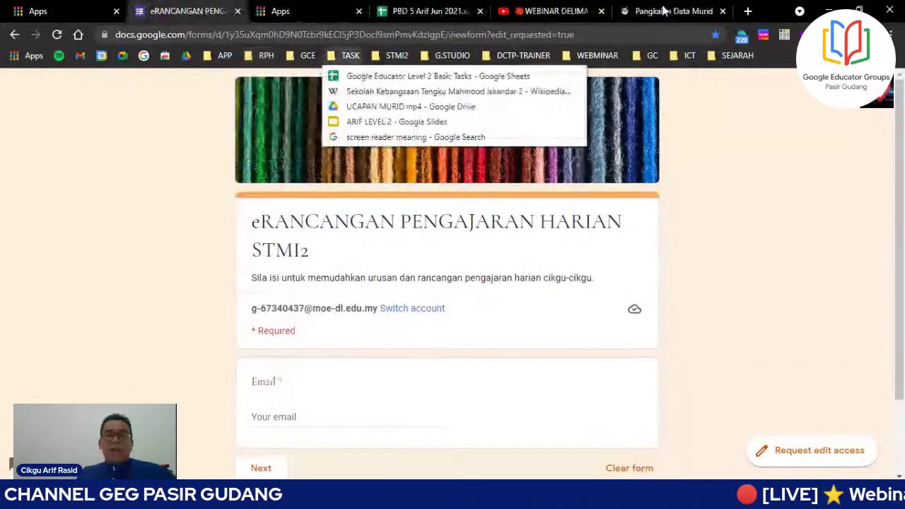
pyautogui.click(684, 9)
# - Move the Pangkalan Data Murid tab to third place and return to the eRANCANGAN form
pyautogui.moveTo(684, 9); pyautogui.dragTo(308, 16)
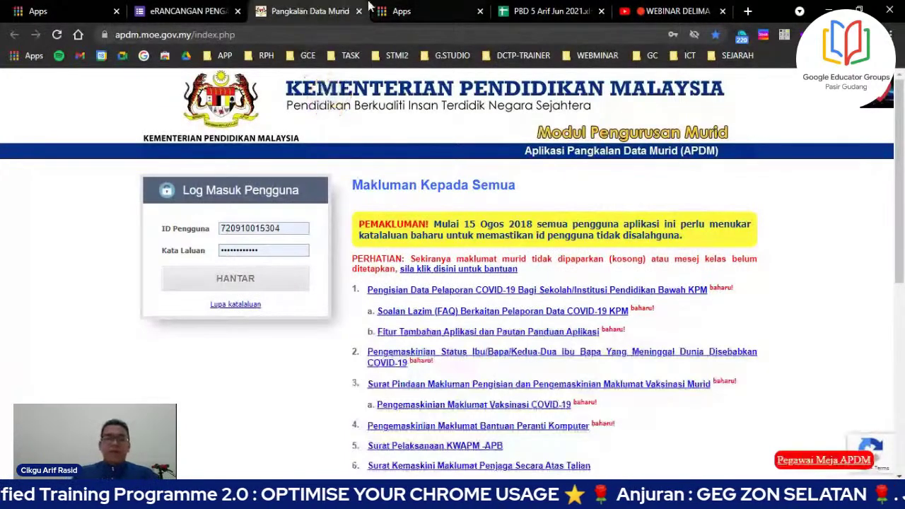
pyautogui.click(175, 18)
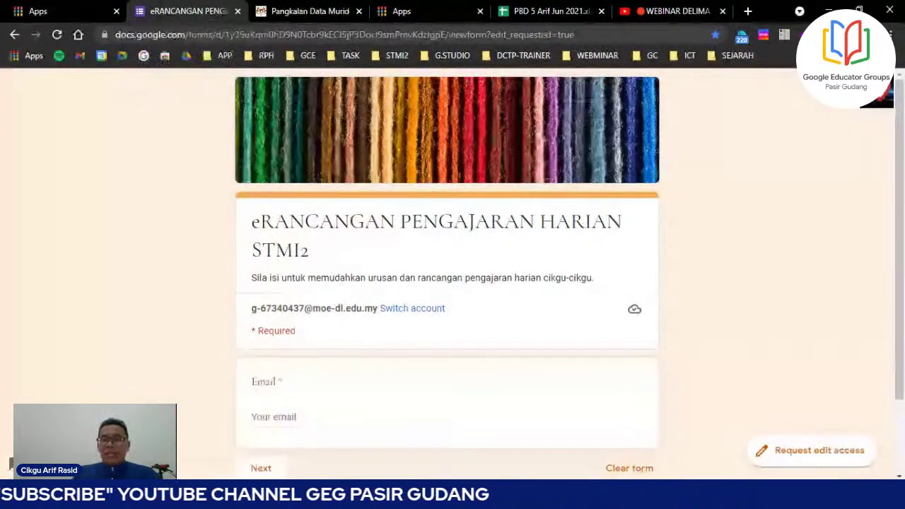
pyautogui.click(892, 34)
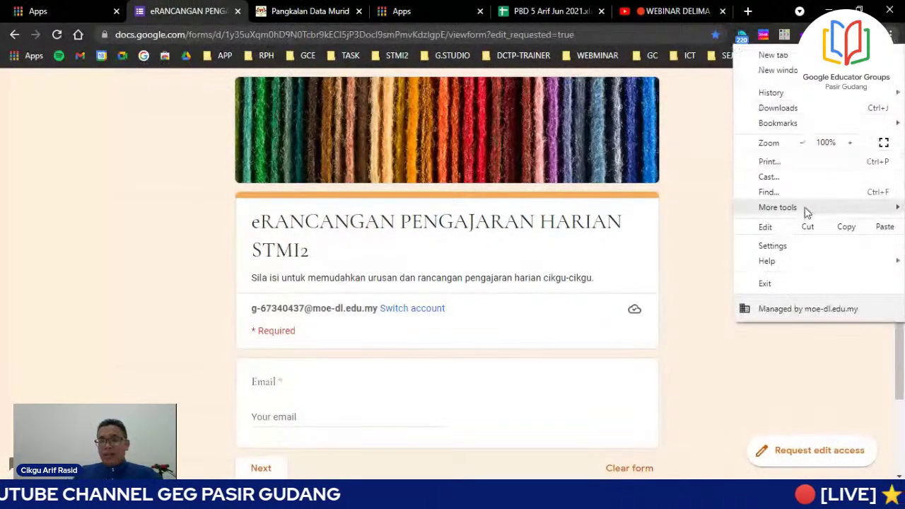
# - Create a desktop shortcut to the form named 'RPH HARIAN' via More tools > Create shortcut
pyautogui.moveTo(805, 210)
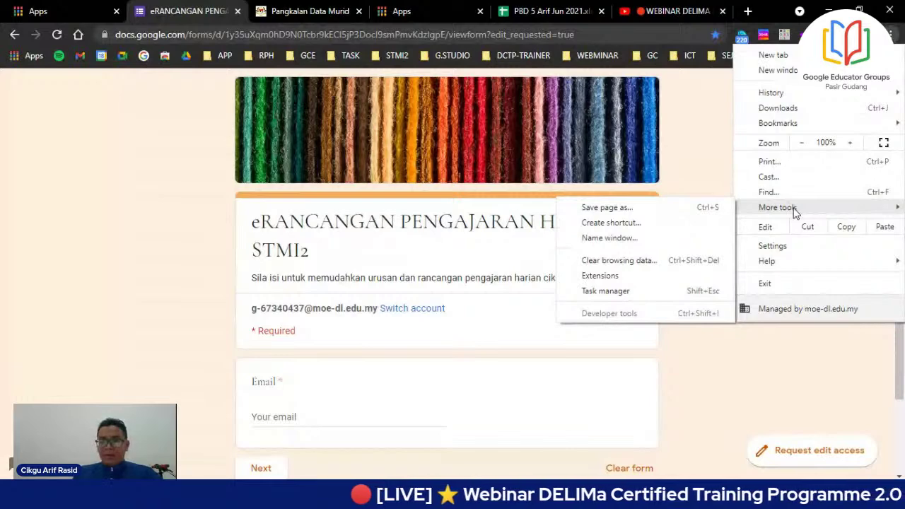
pyautogui.click(622, 224)
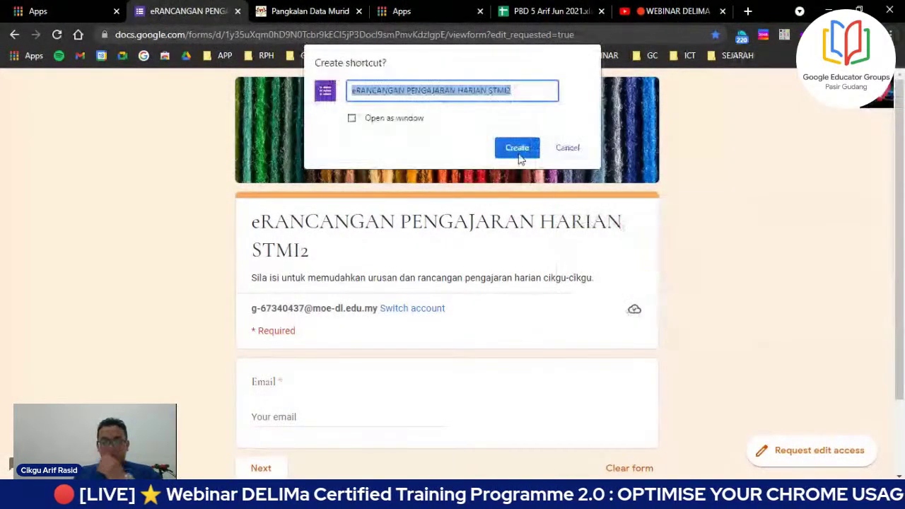
pyautogui.write('RPH ')
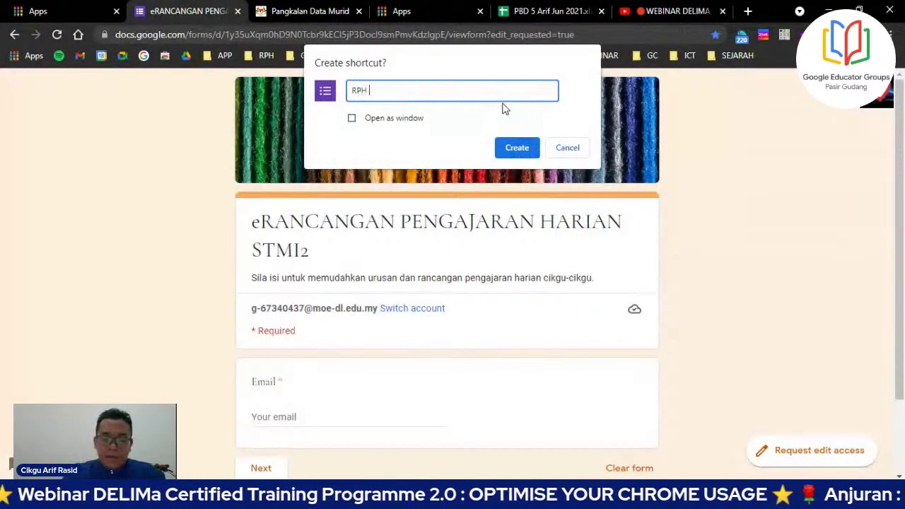
pyautogui.write('HARIAN')
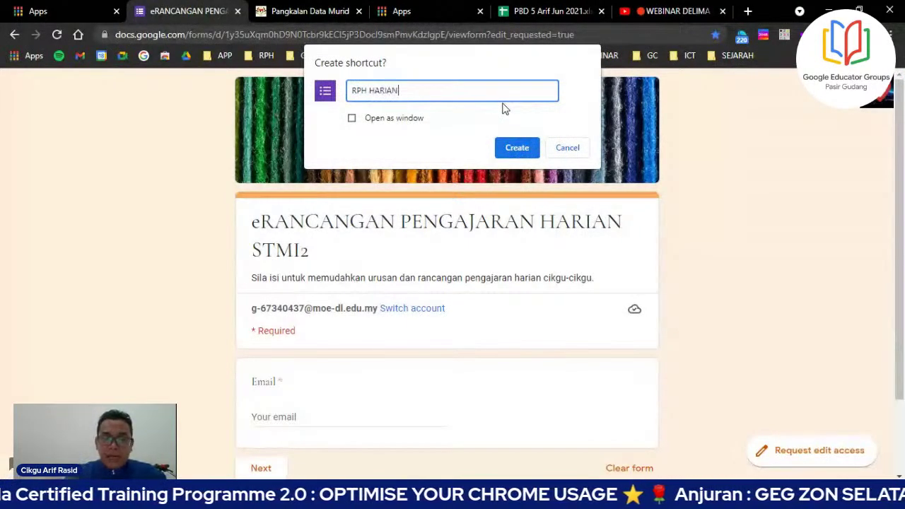
pyautogui.click(516, 148)
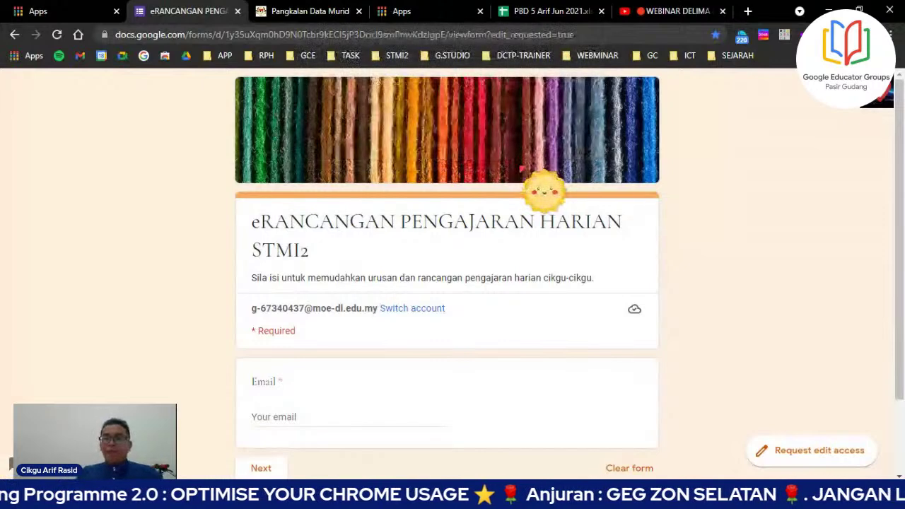
pyautogui.click(829, 10)
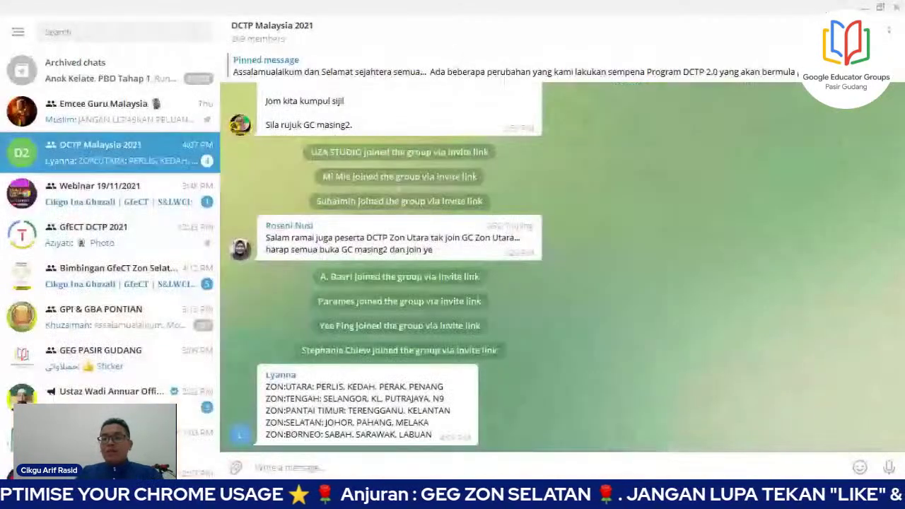
# - Move the RPH HARIAN shortcut into the FREQUENTLY USE area and close the form tab
pyautogui.click(864, 7)
pyautogui.moveTo(25, 86); pyautogui.dragTo(499, 187)
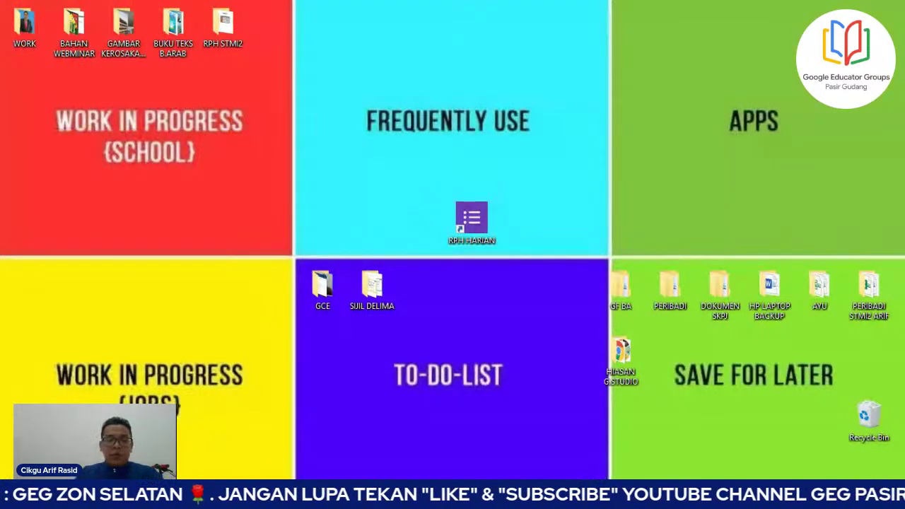
pyautogui.moveTo(177, 498)
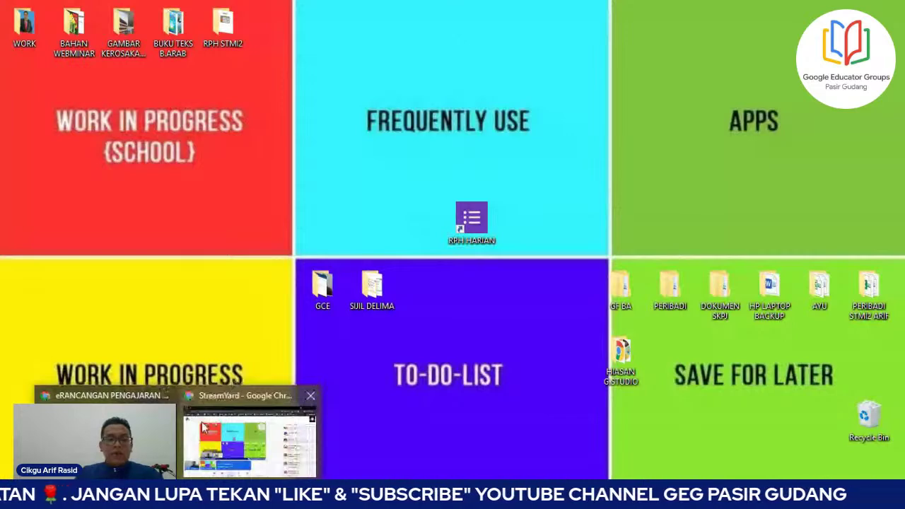
pyautogui.click(106, 431)
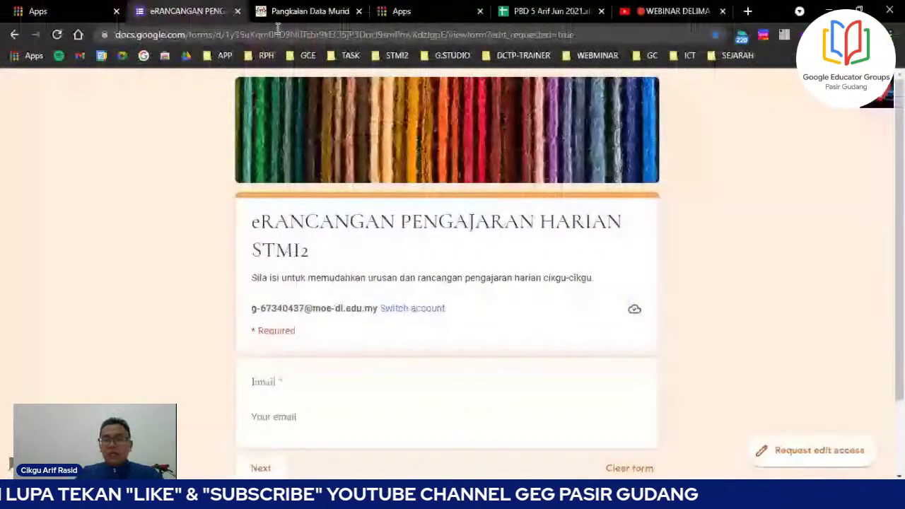
pyautogui.hotkey('ctrl', 'w')
# - Launch the RPH HARIAN shortcut to confirm it opens the eRANCANGAN form, then close it
pyautogui.press('super+d')
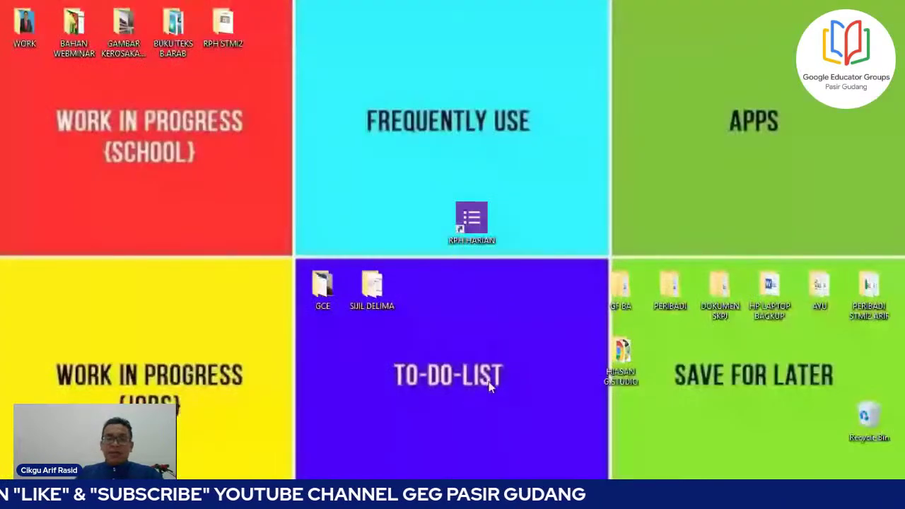
pyautogui.doubleClick(476, 222)
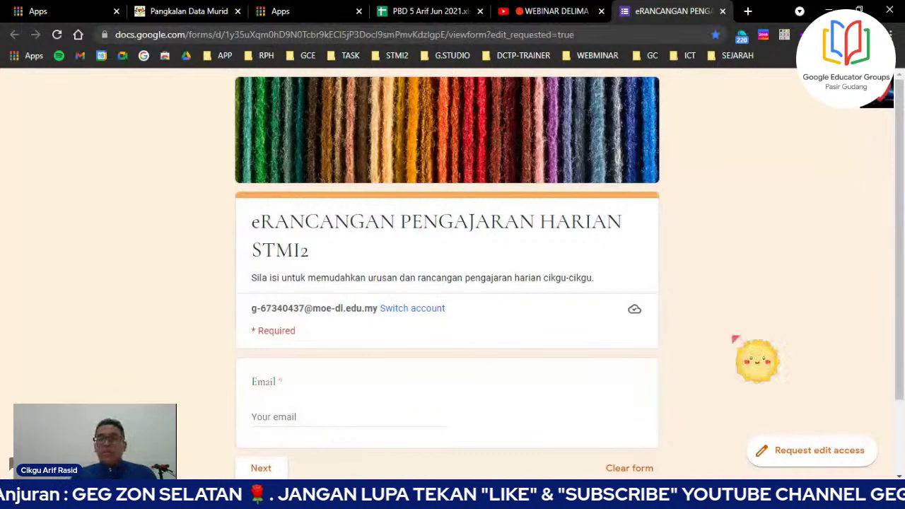
pyautogui.click(723, 12)
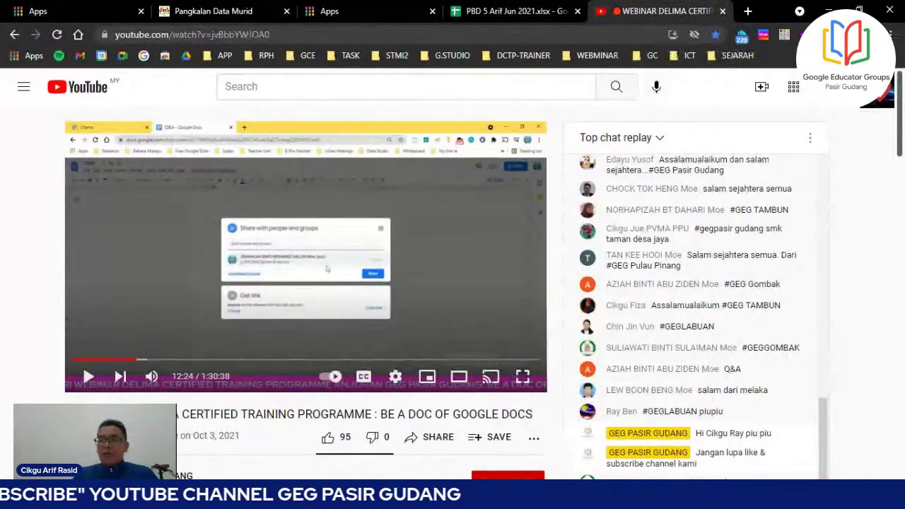
# - Switch on Create desktop shortcut in the current profile's Customize profile settings
pyautogui.click(877, 33)
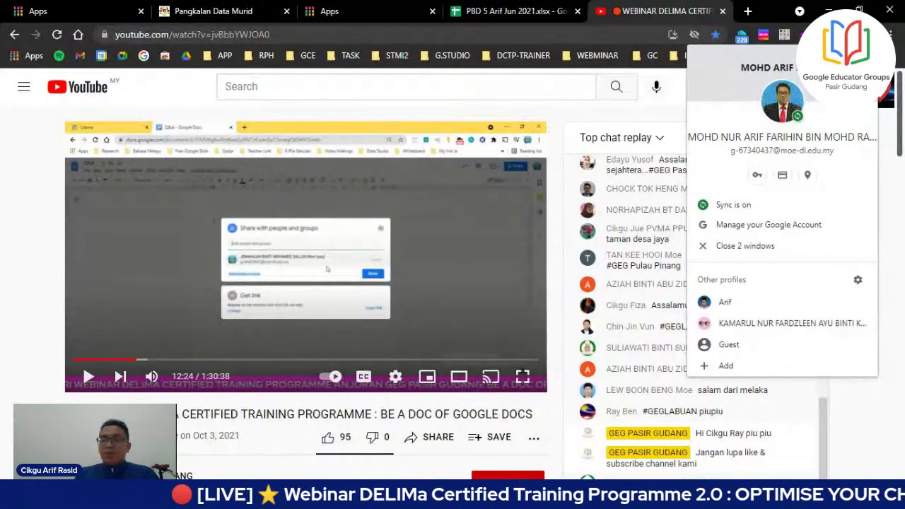
pyautogui.click(866, 68)
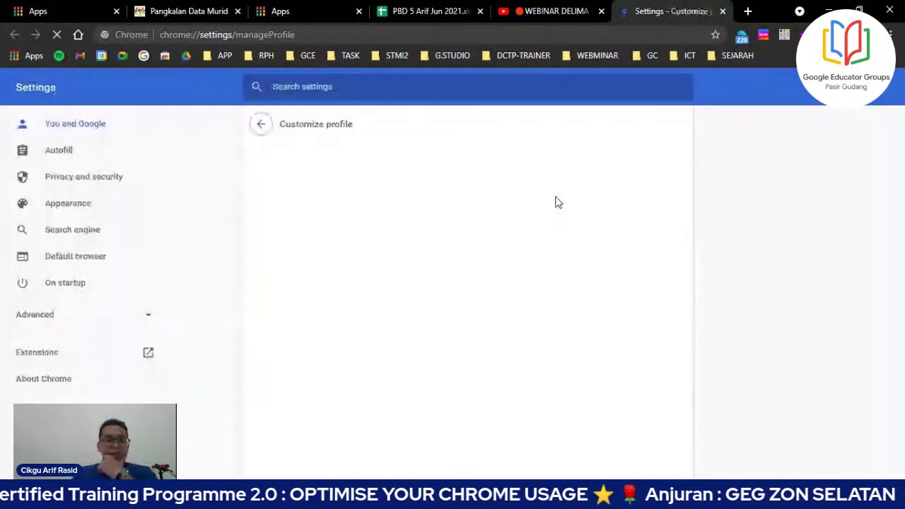
pyautogui.scroll(-4, 474, 211)
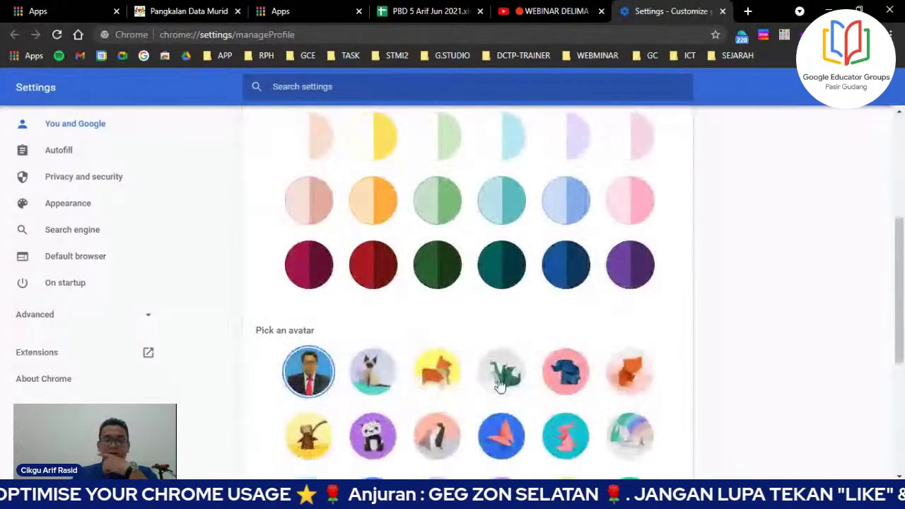
pyautogui.scroll(2, 503, 294)
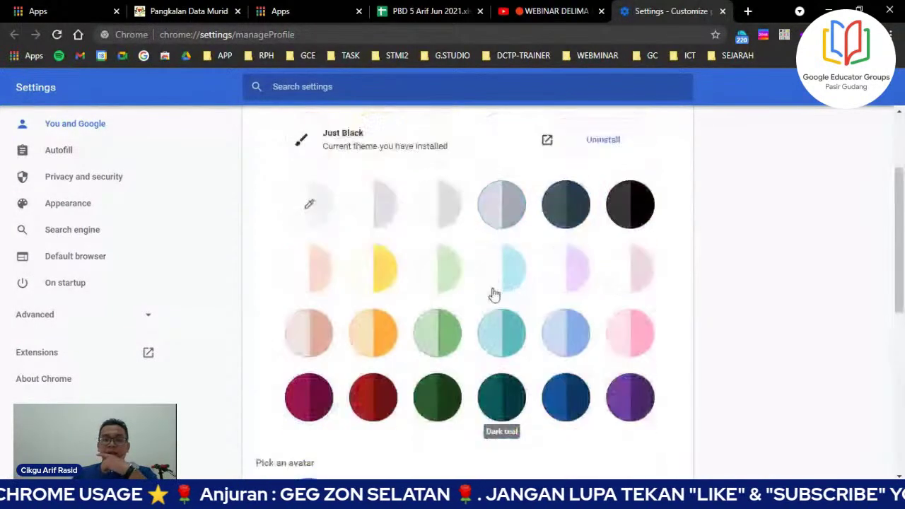
pyautogui.scroll(-3, 591, 301)
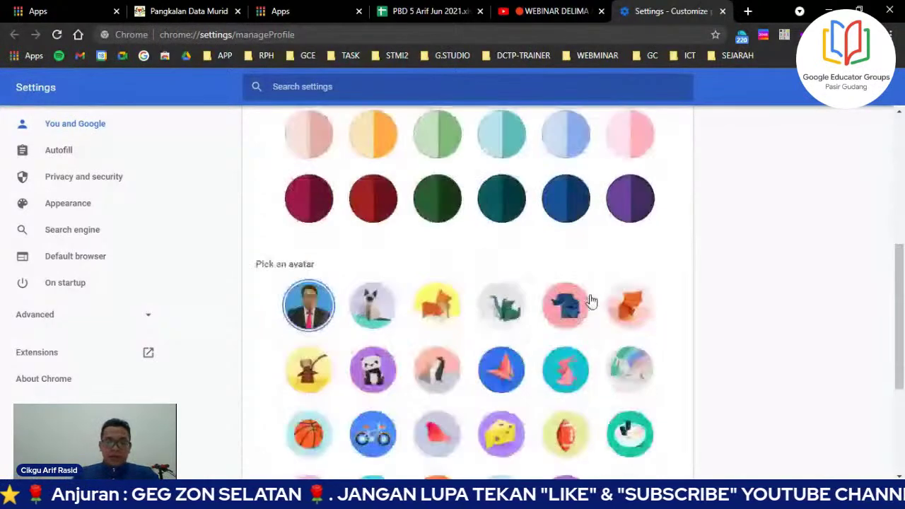
pyautogui.scroll(-3, 592, 302)
pyautogui.scroll(-1, 645, 246)
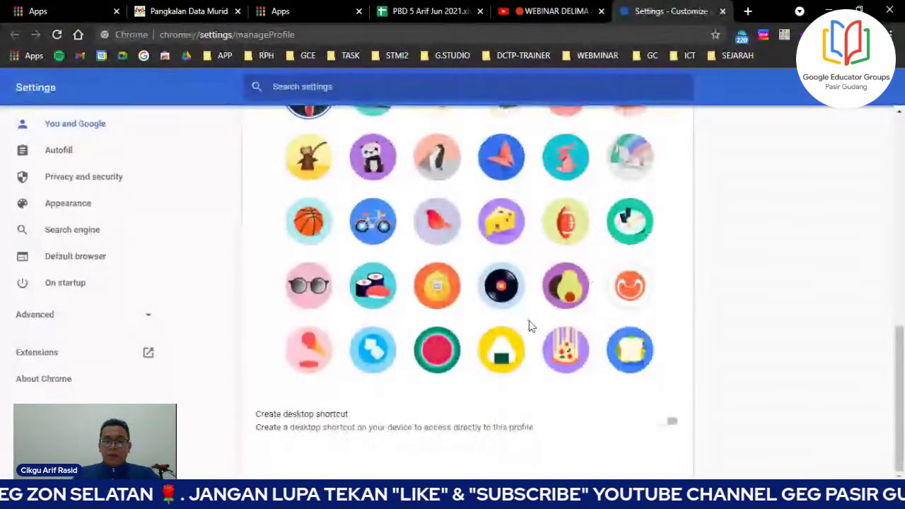
pyautogui.click(673, 424)
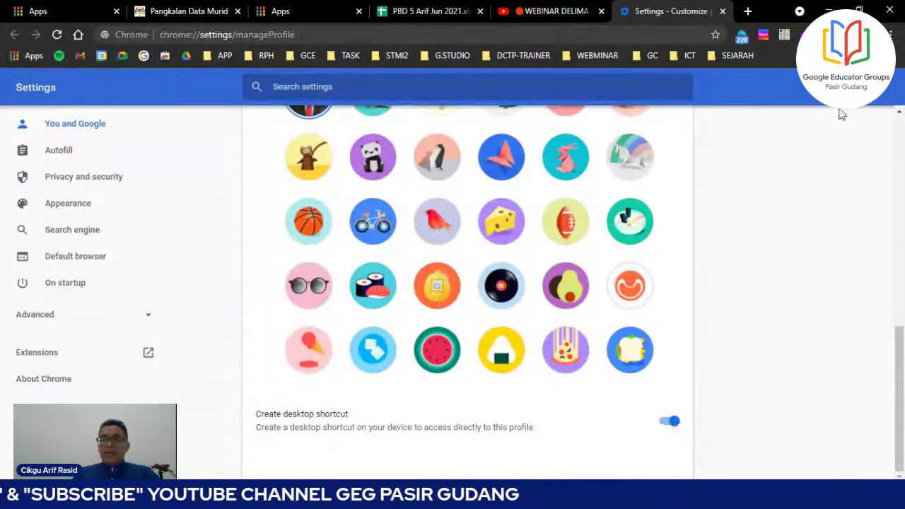
pyautogui.click(824, 9)
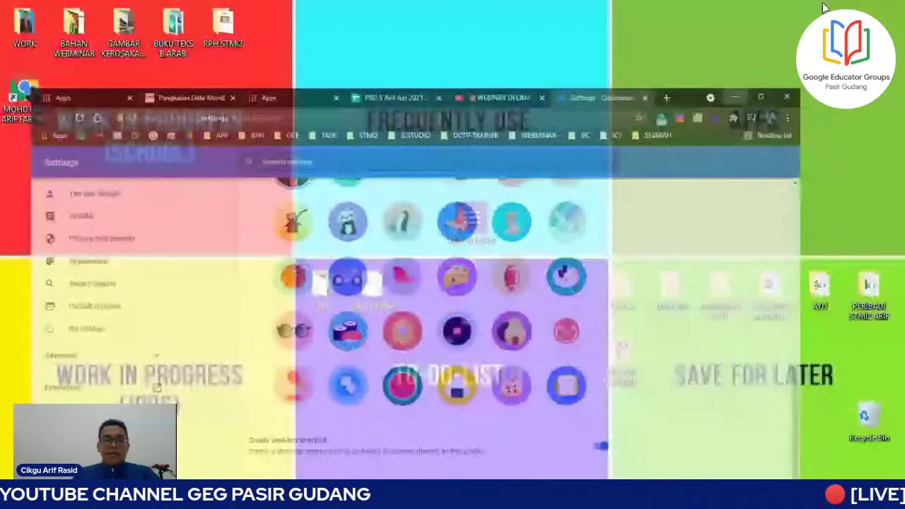